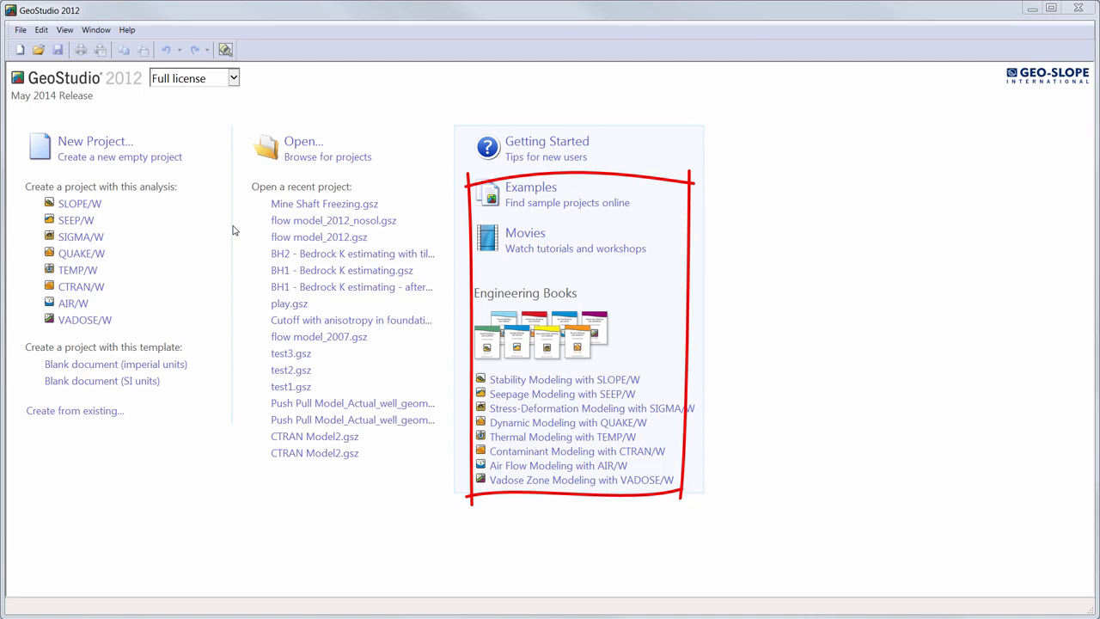
- Create a new project from the factory defaults (SI units) and title it "SEEP/W Tutorial"
left_click(92, 154)
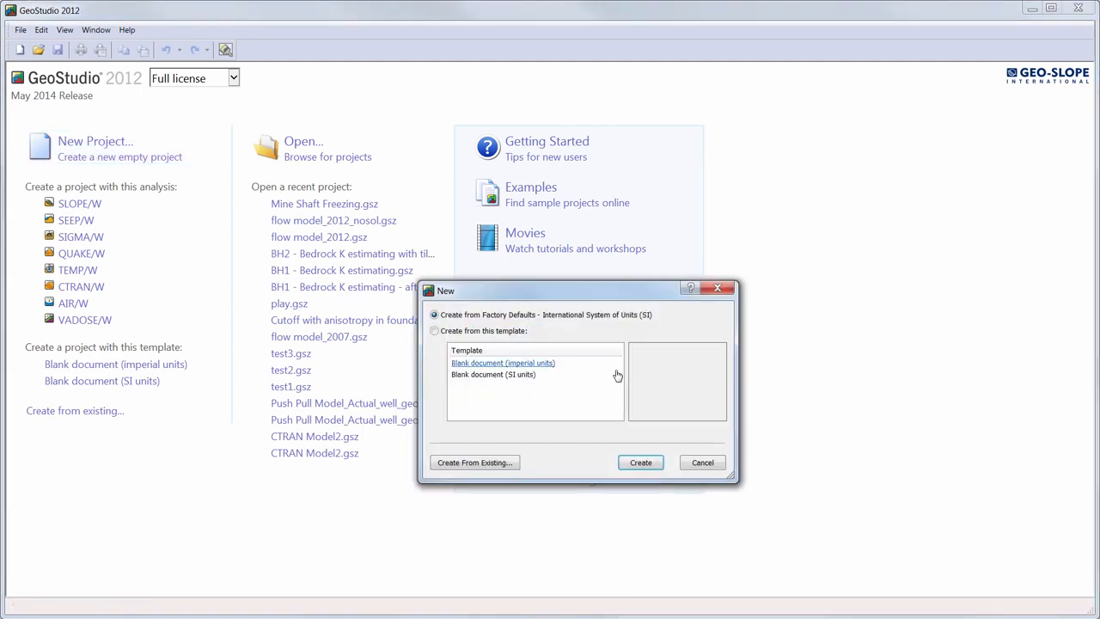
left_click(641, 464)
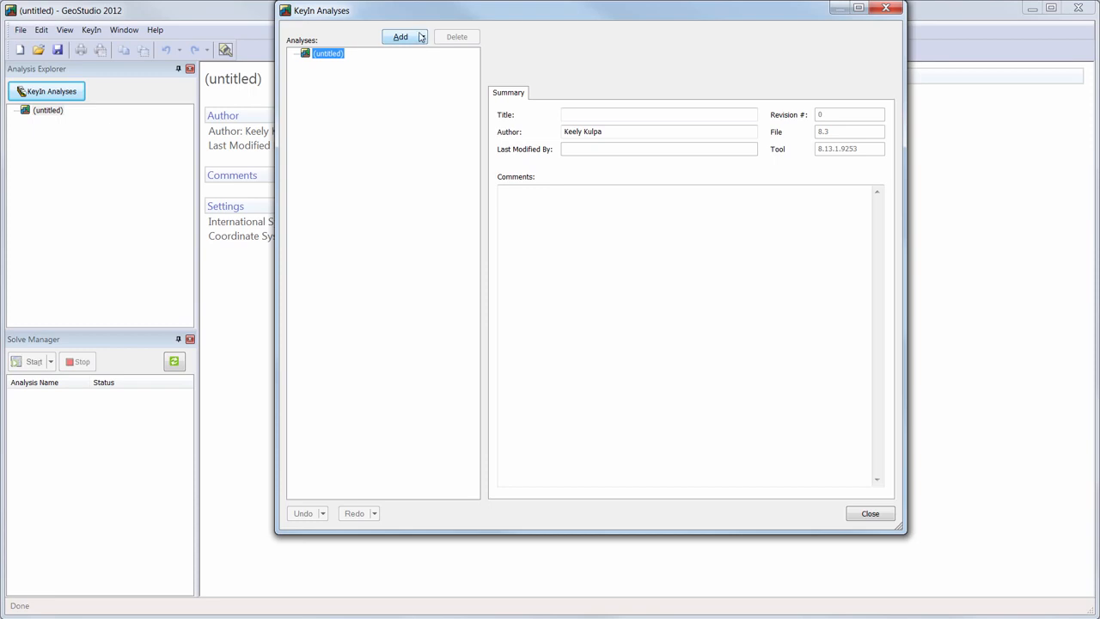
left_click(574, 114)
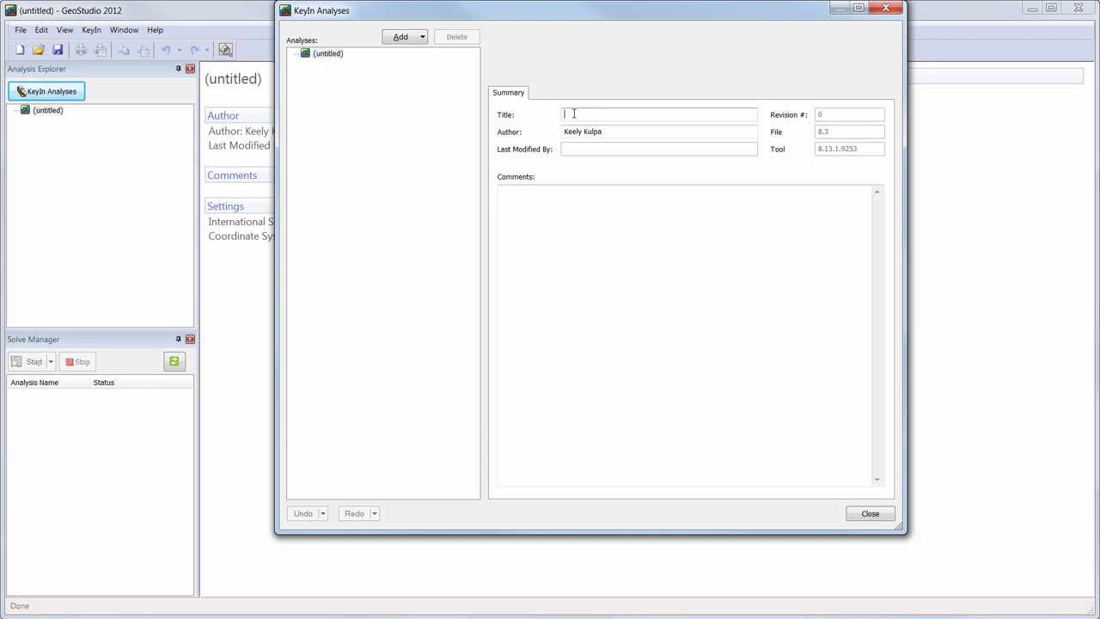
type("SEEP/W Tutorial")
- Add a steady-state SEEP/W analysis to the project with the description "Learn how to use SEEP/W"
left_click(423, 37)
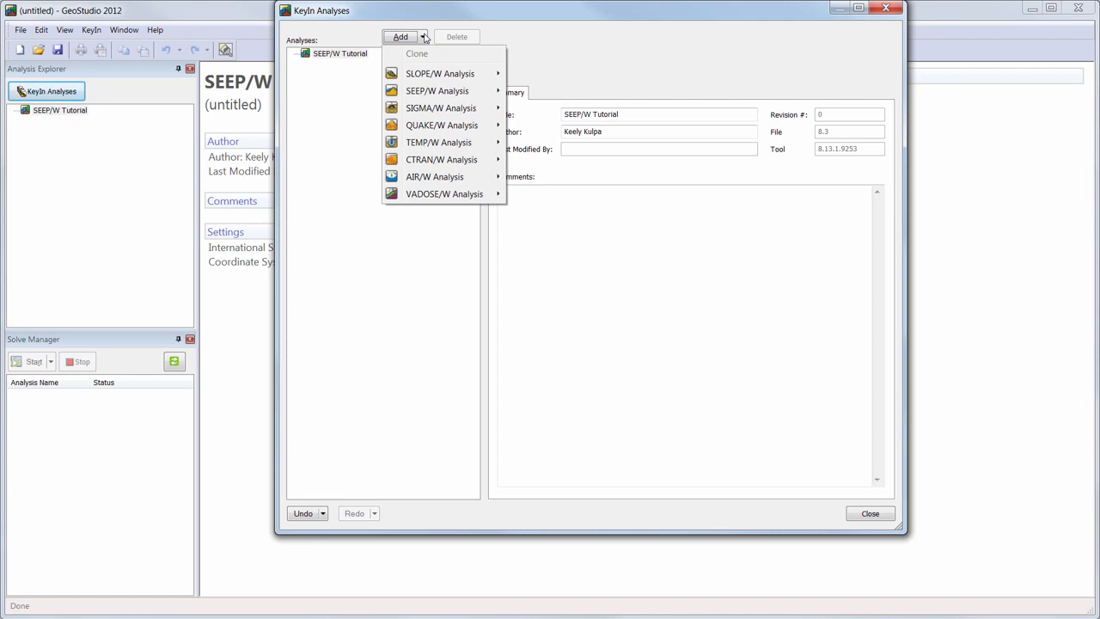
mouse_move(442, 91)
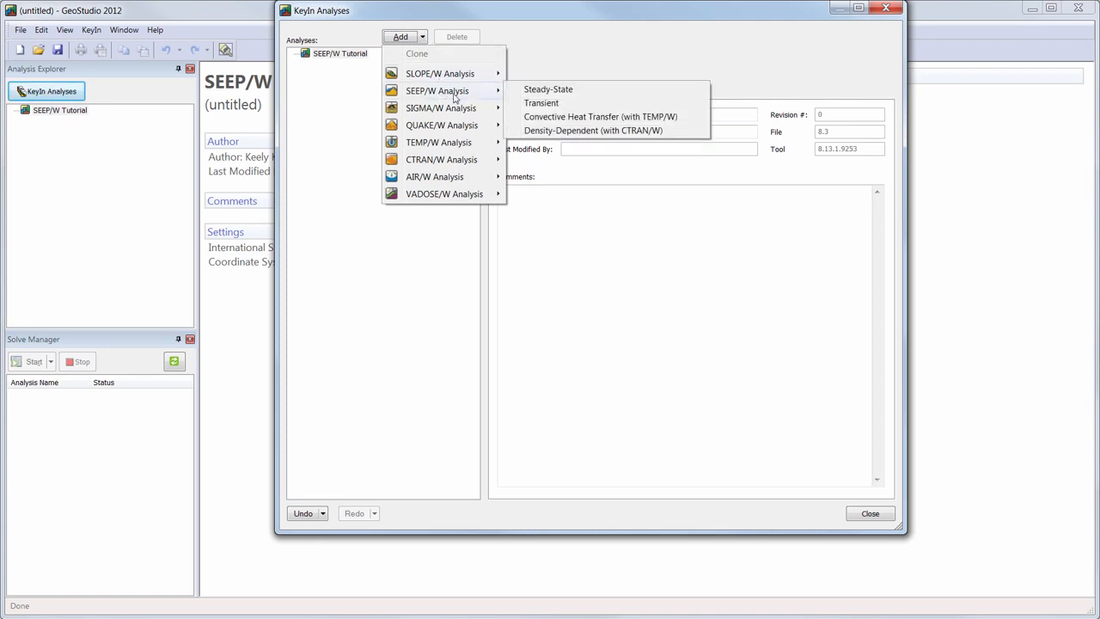
left_click(574, 89)
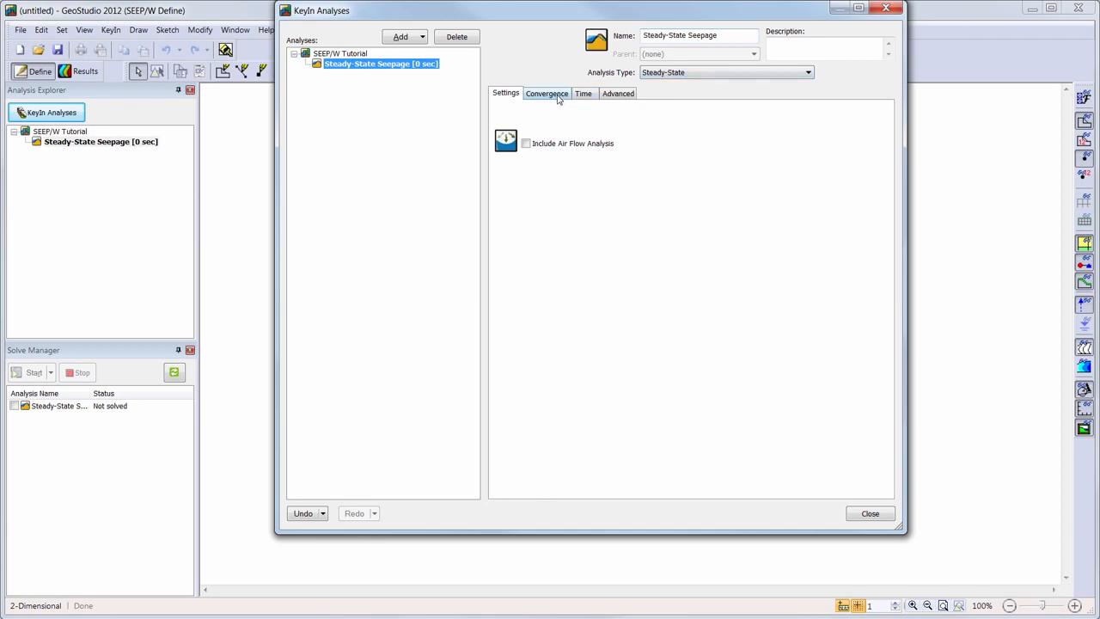
left_click(828, 43)
type("Learn how to use SEEP/W")
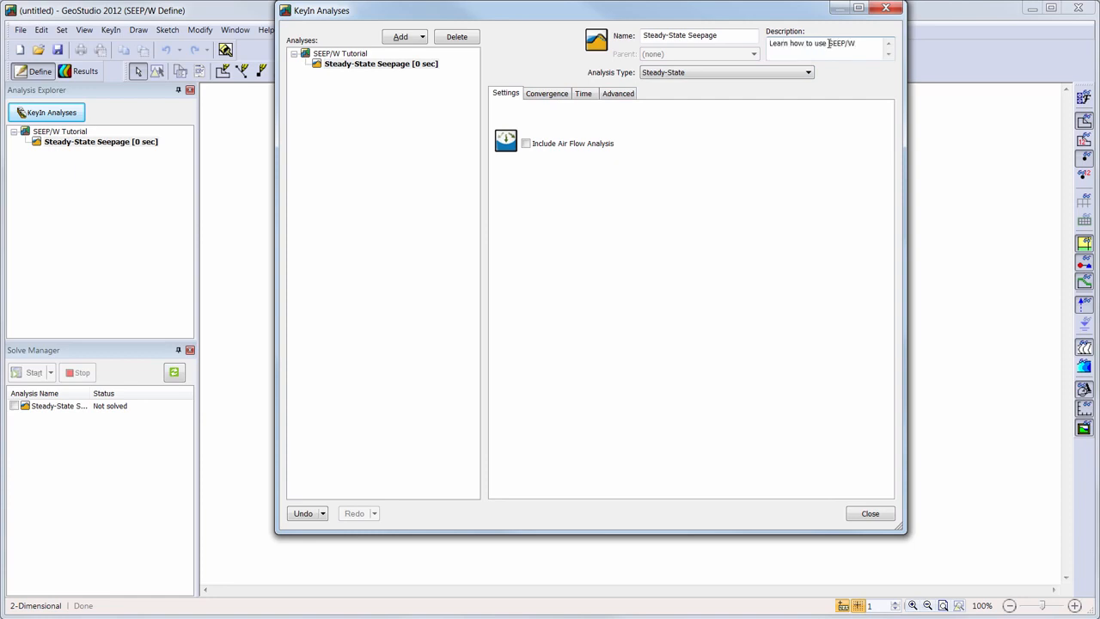
- Review the convergence, time and advanced settings of the steady-state seepage analysis, then close the analysis definitions
left_click(547, 94)
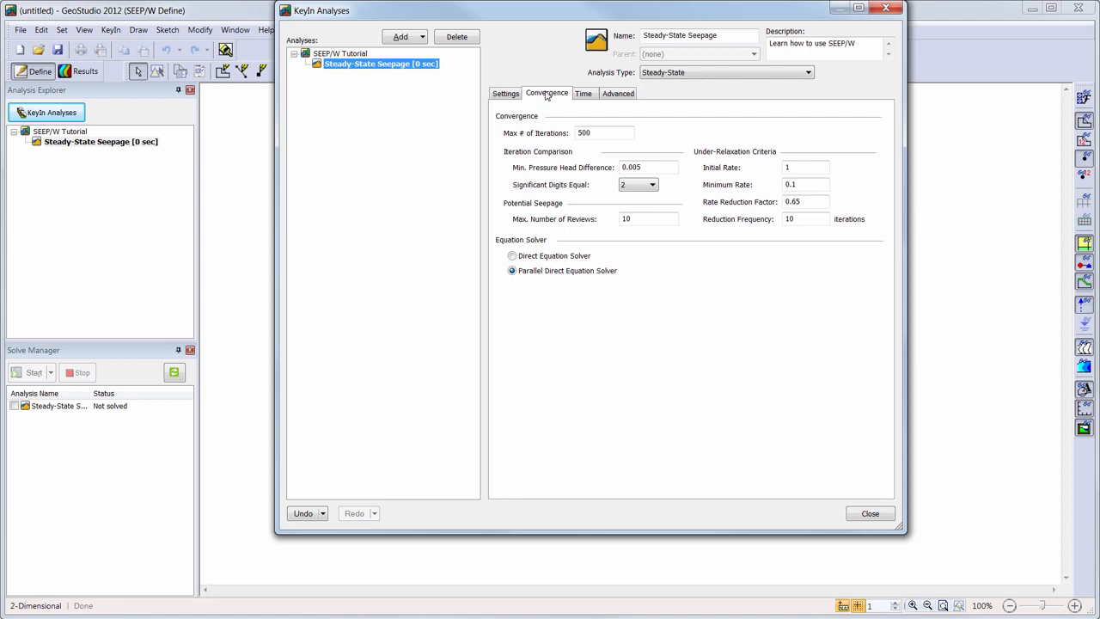
left_click(591, 97)
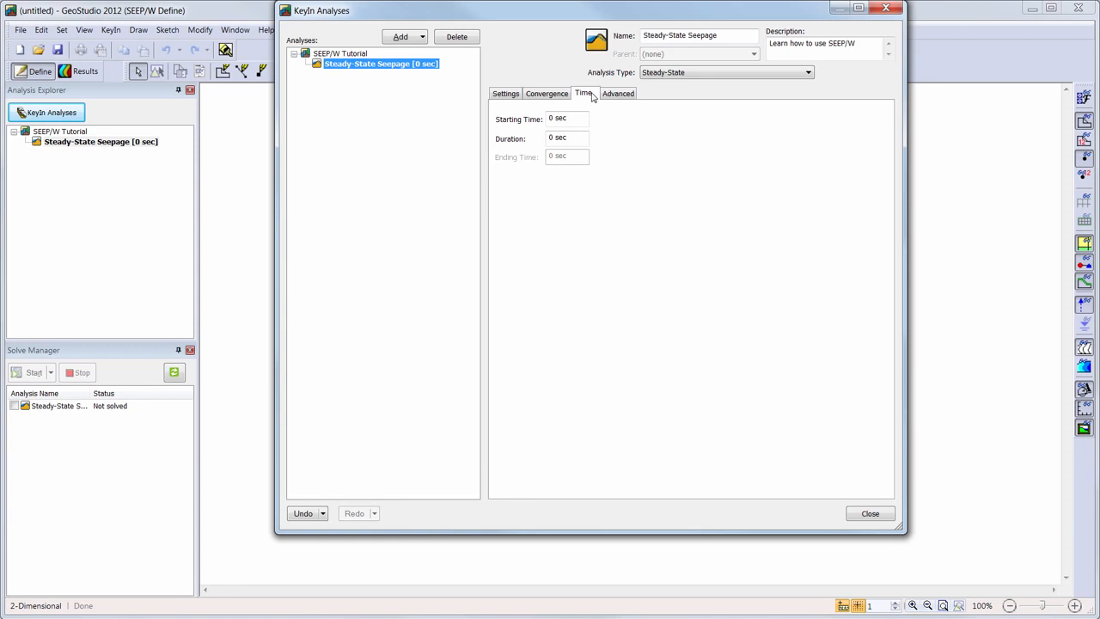
left_click(623, 94)
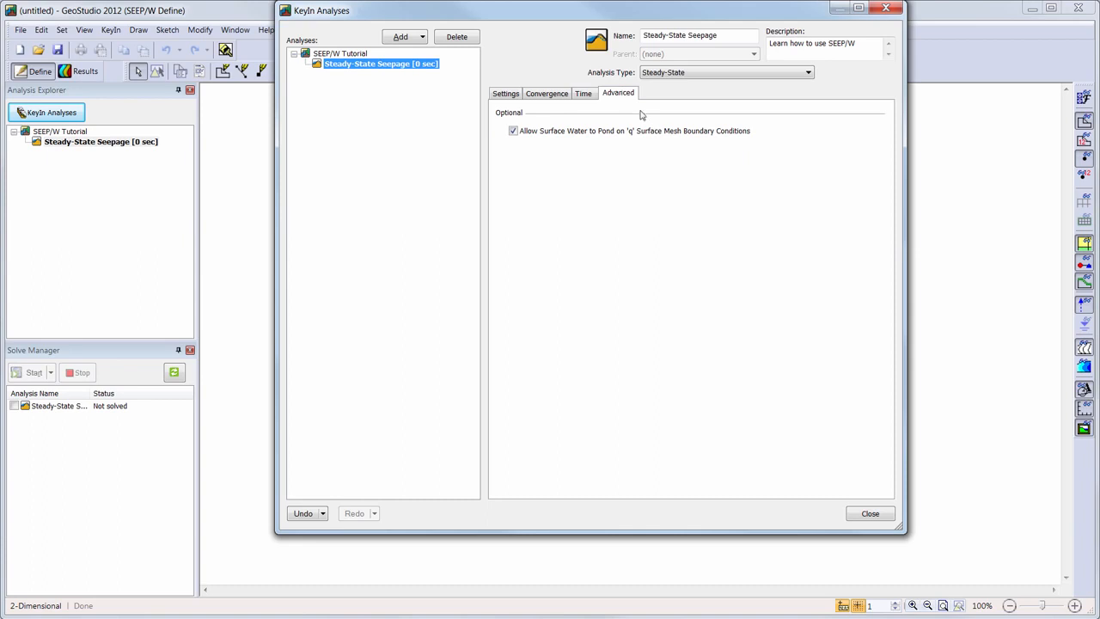
left_click(871, 514)
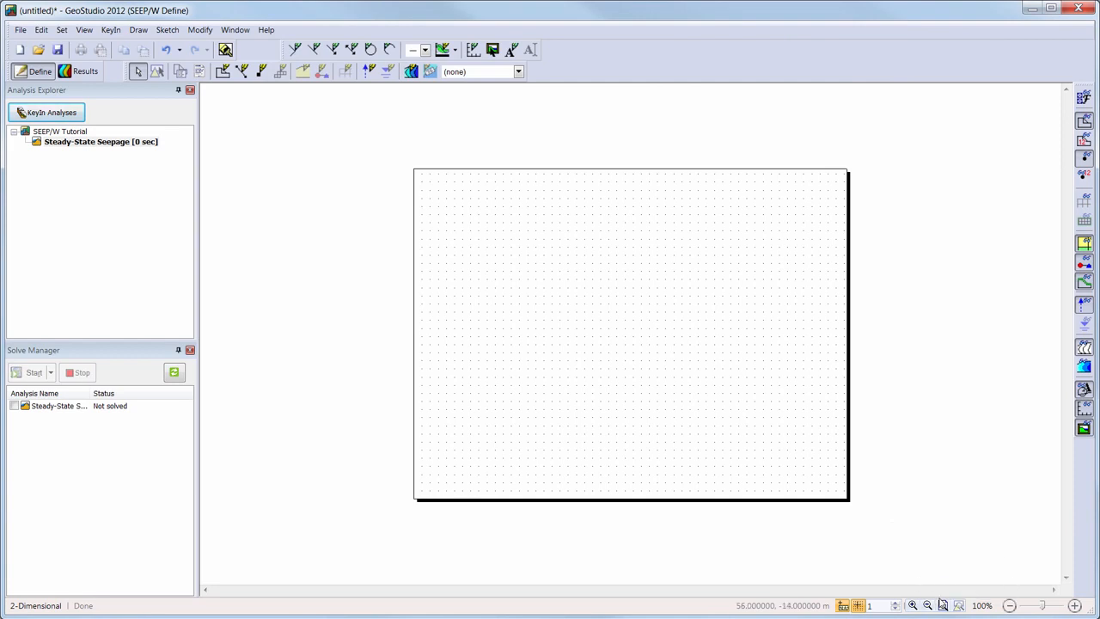
- Open the units and scale settings and check the time unit options, keeping seconds
left_click(945, 606)
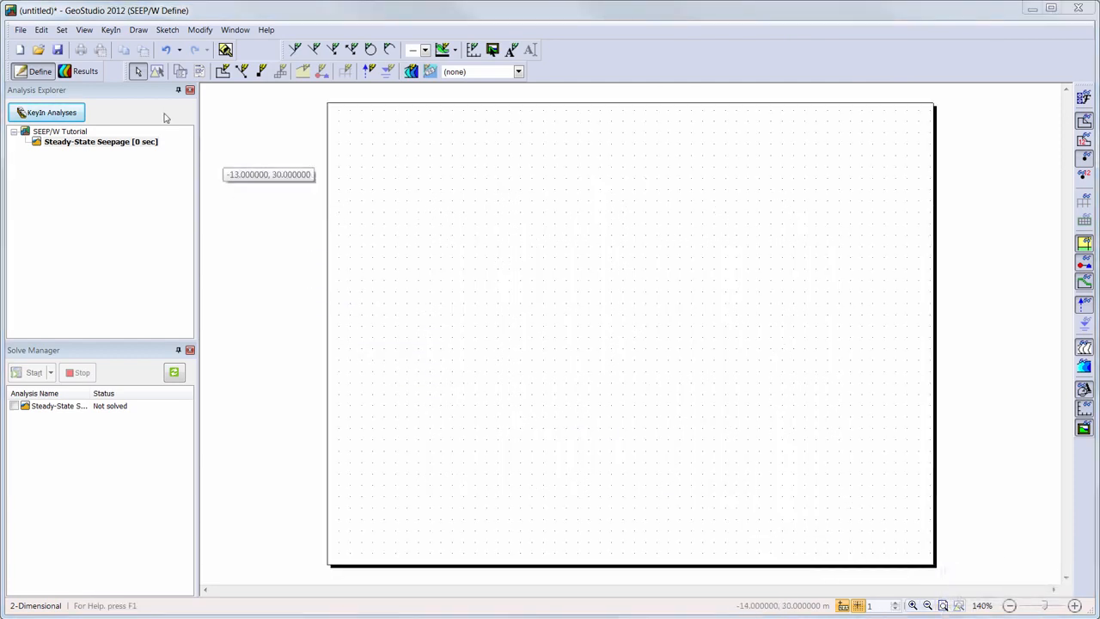
left_click(62, 30)
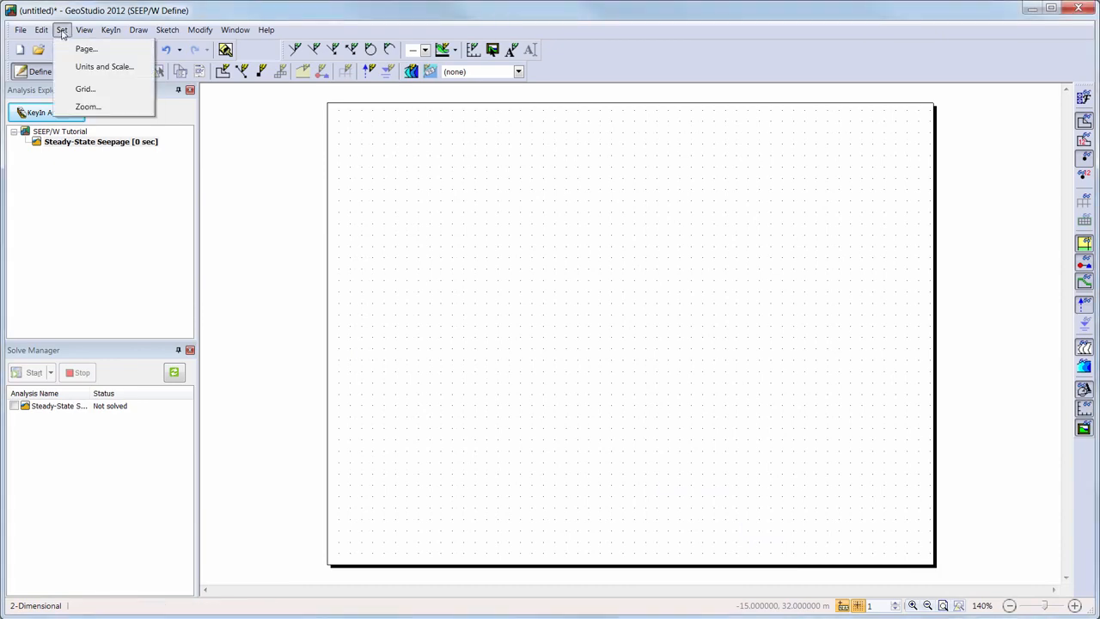
left_click(65, 67)
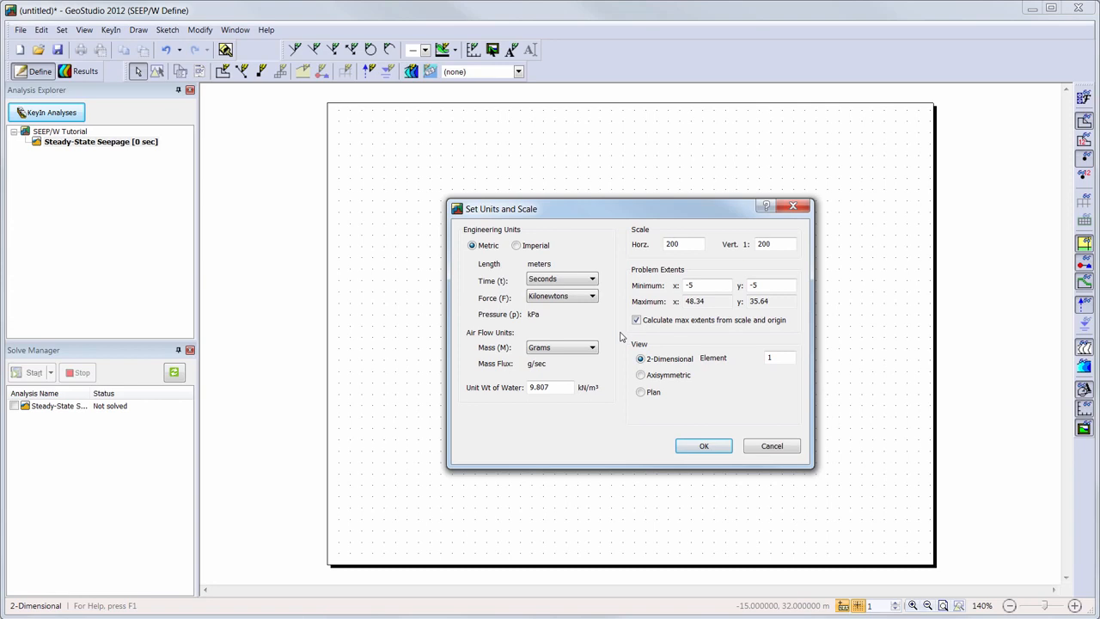
left_click(593, 281)
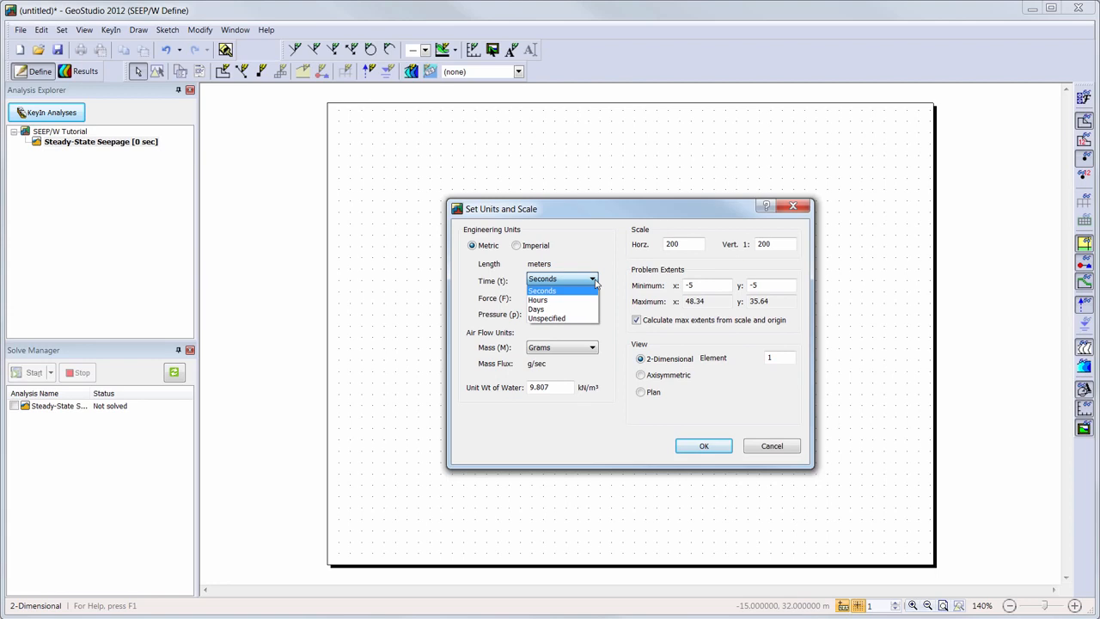
left_click(595, 283)
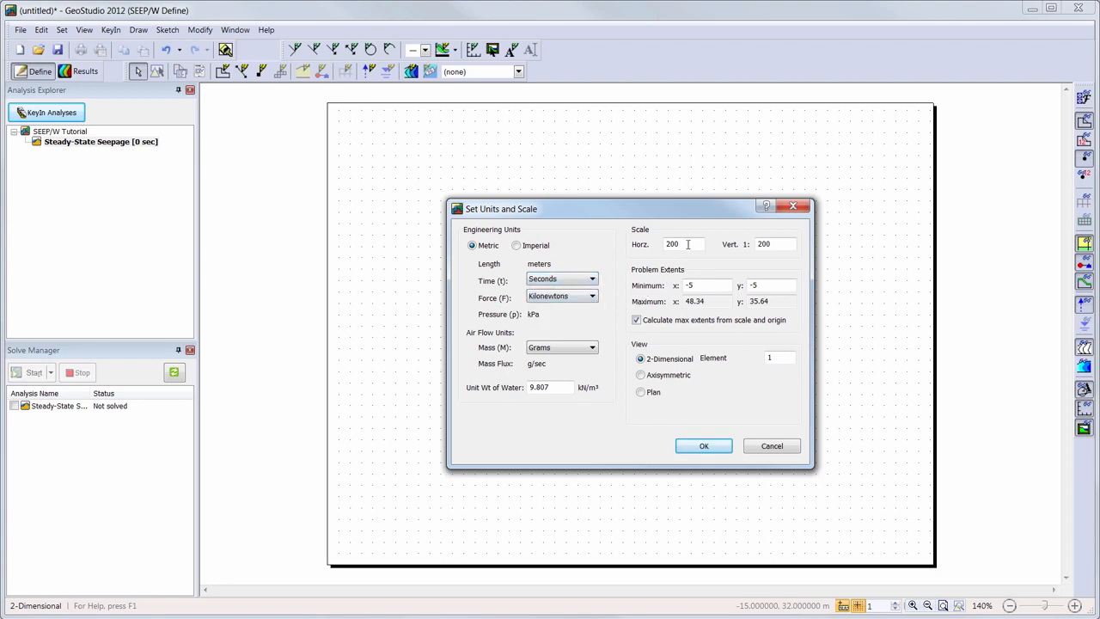
- Turn off calculating the maximum extents from scale and origin, and set the maximum extents to x 60 and y 15
left_click(679, 323)
left_click_drag(707, 302, 645, 300)
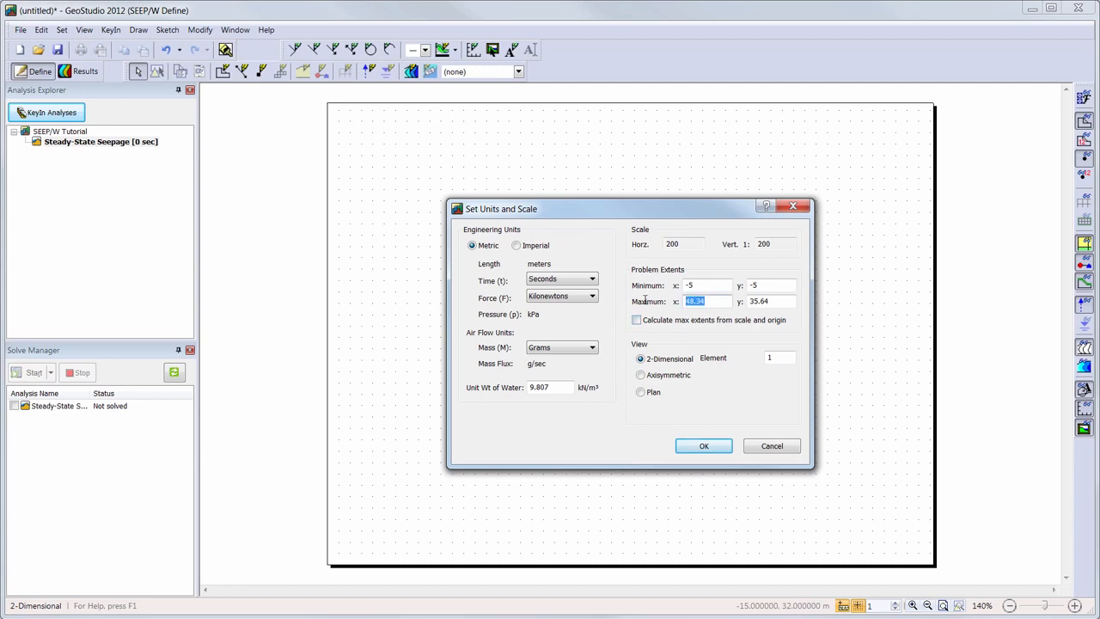
type("60")
left_click_drag(790, 302, 656, 291)
key("Tab")
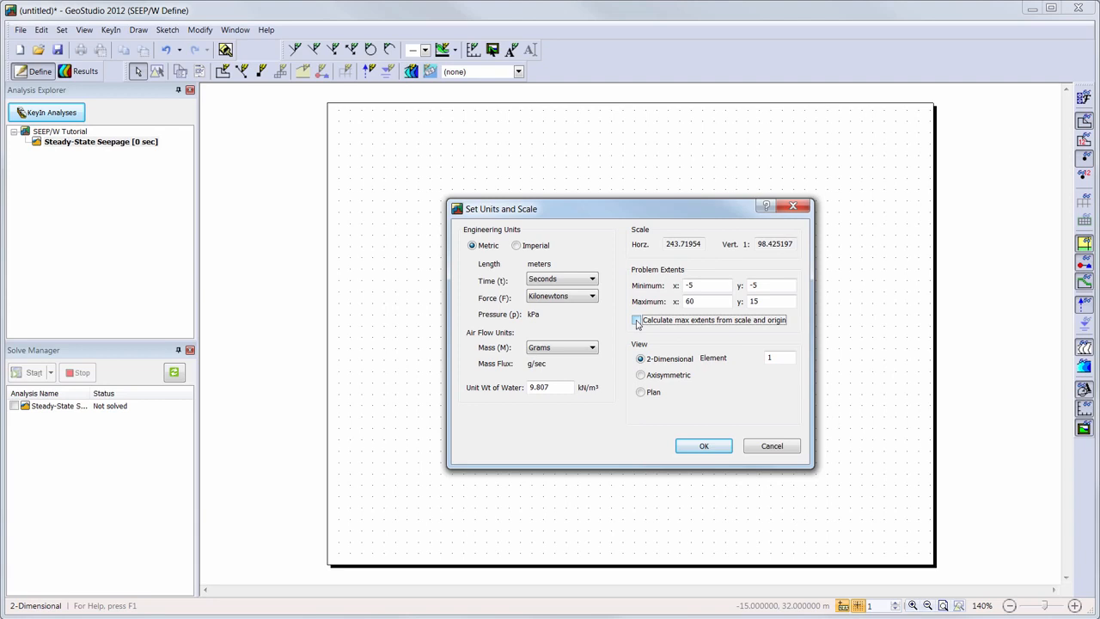
- Re-enable calculating the maximum extents from scale and origin, and apply a scale of 250 both horizontally and vertically
left_click(637, 322)
left_click(637, 322)
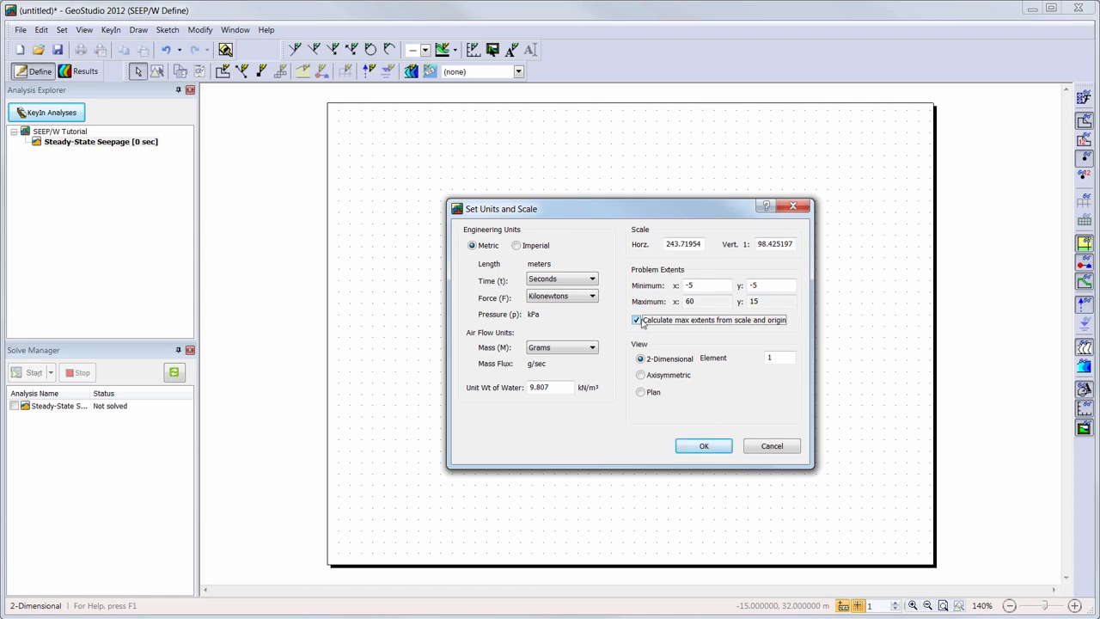
left_click_drag(699, 244, 616, 237)
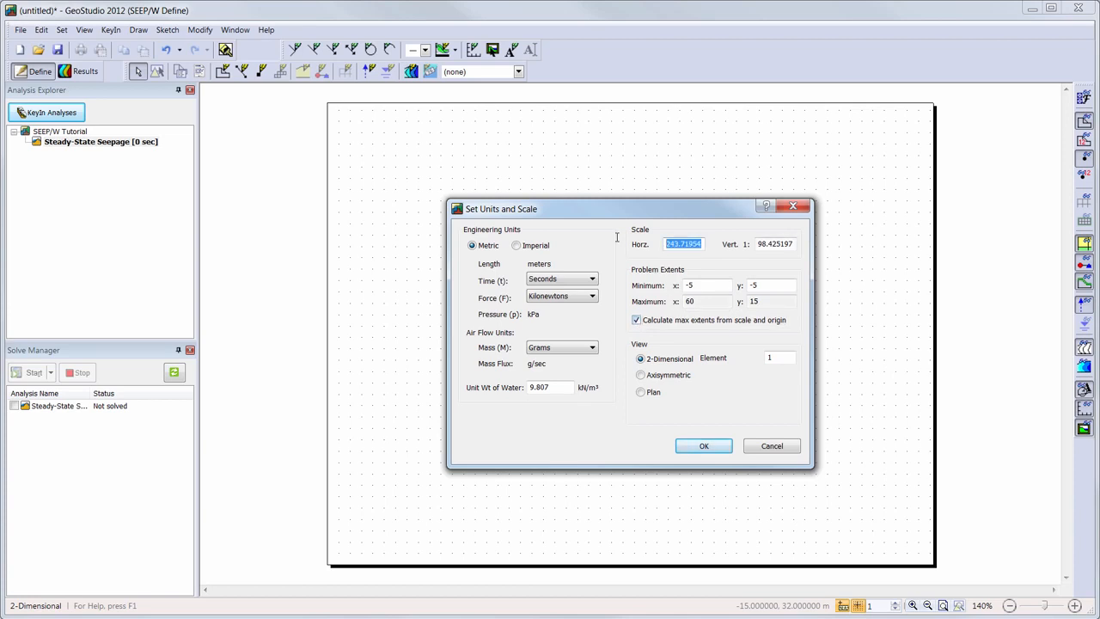
type("250")
key("Tab")
type("250")
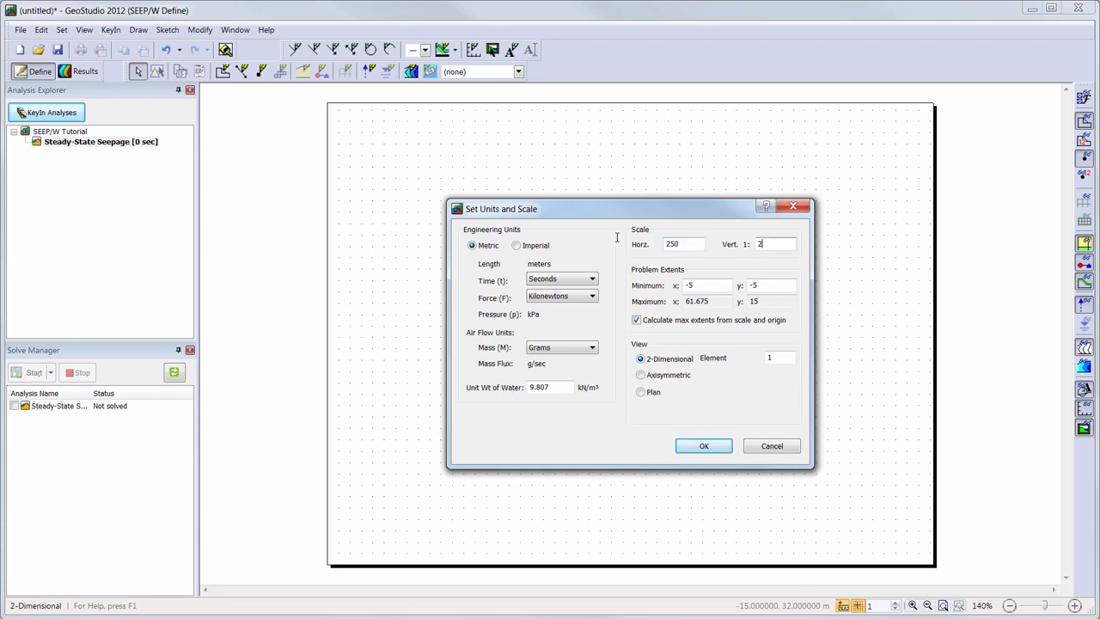
key("Tab")
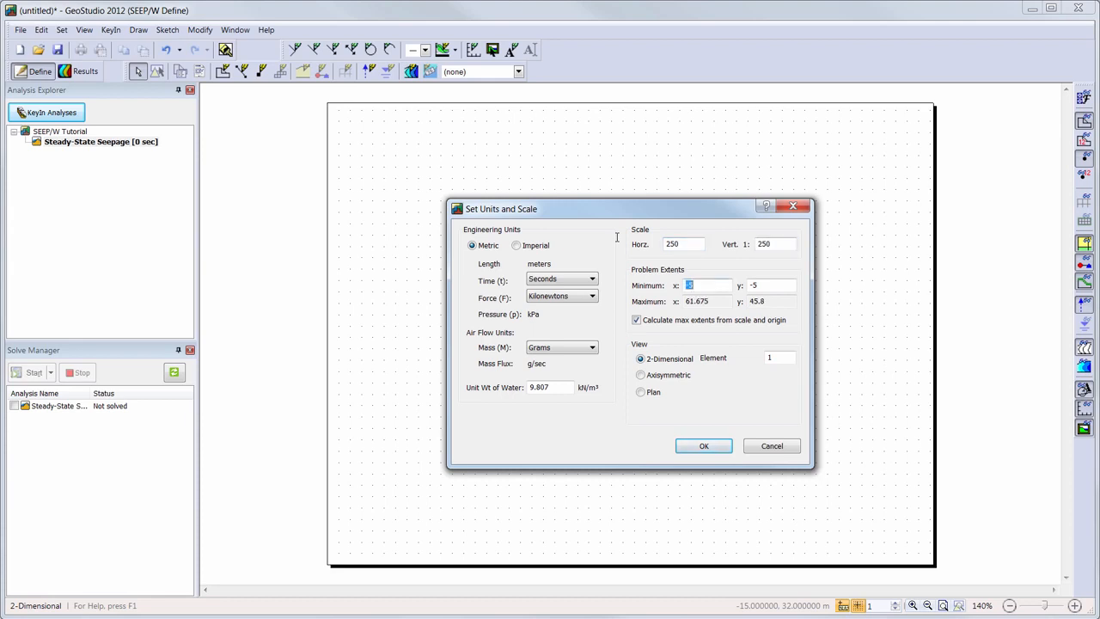
left_click(705, 446)
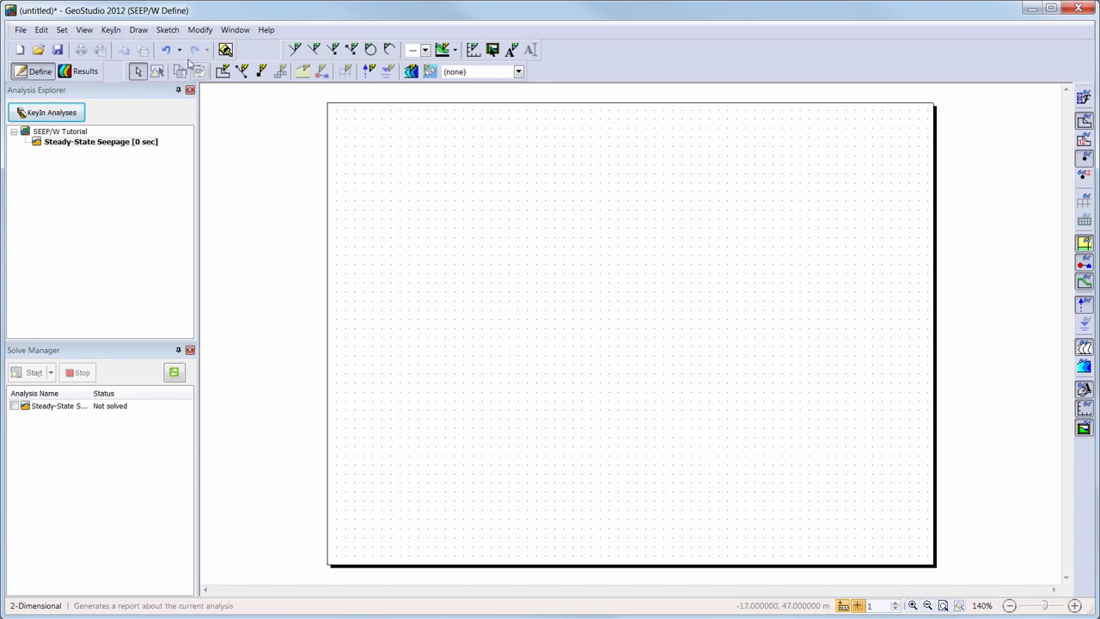
- Sketch Distance and Elevation axes, with the X-axis from 0 to 55 and the Y-axis from 0 to 12
left_click(168, 30)
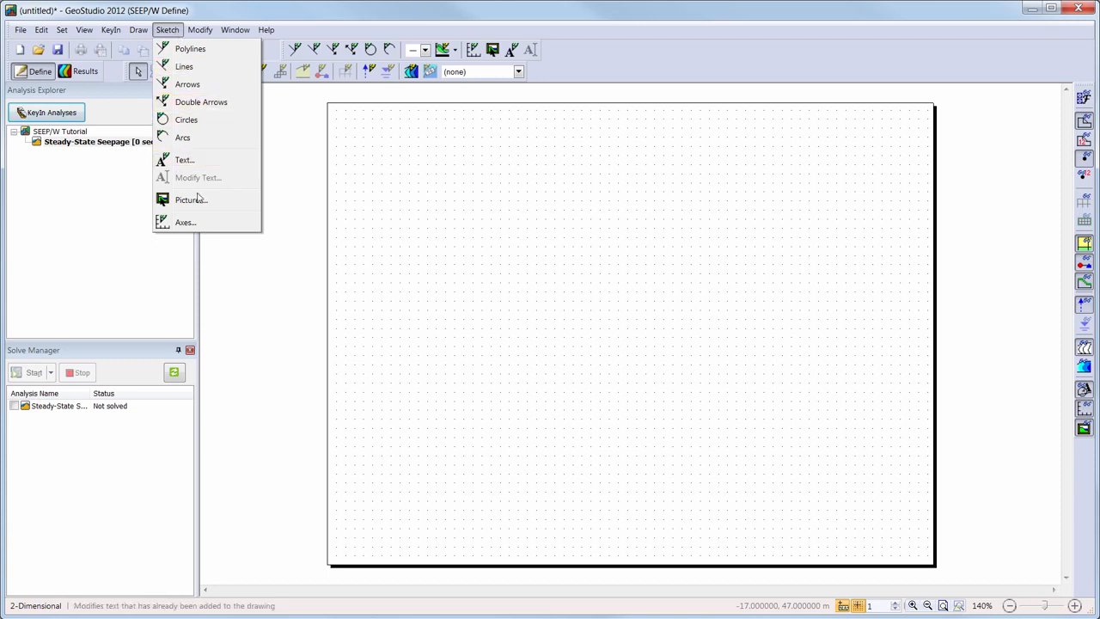
left_click(184, 223)
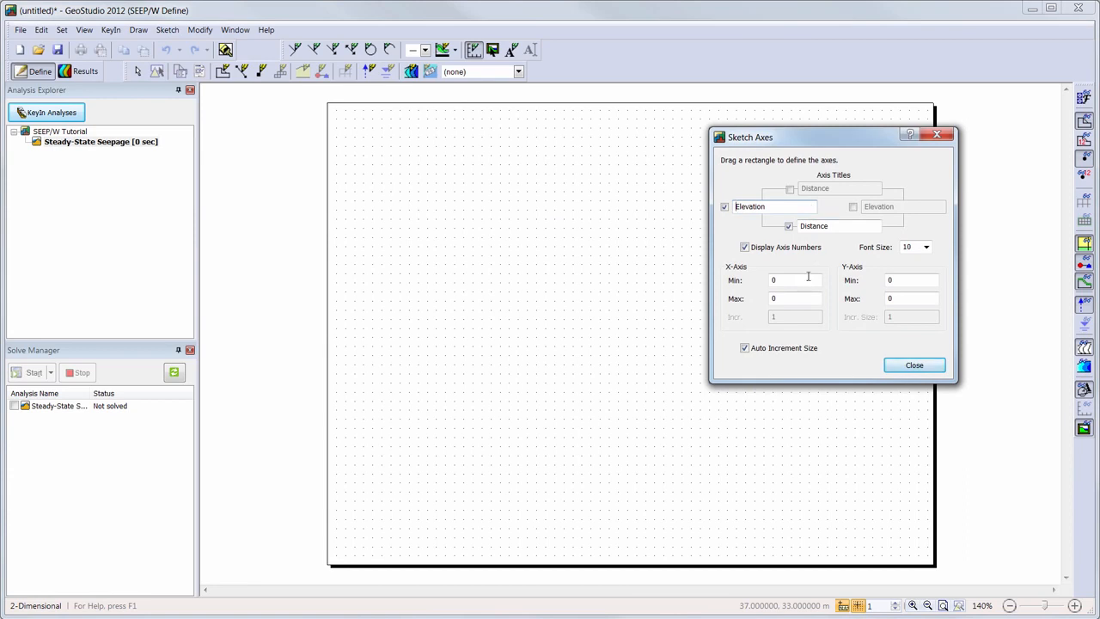
double_click(778, 298)
type("55")
double_click(889, 297)
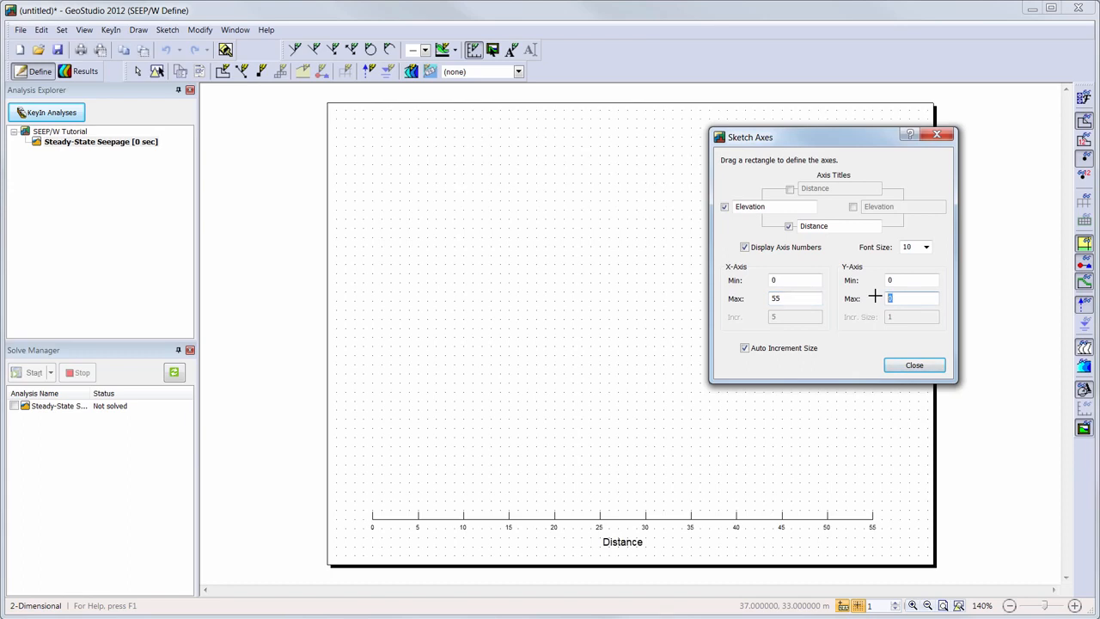
type("12")
key("Tab")
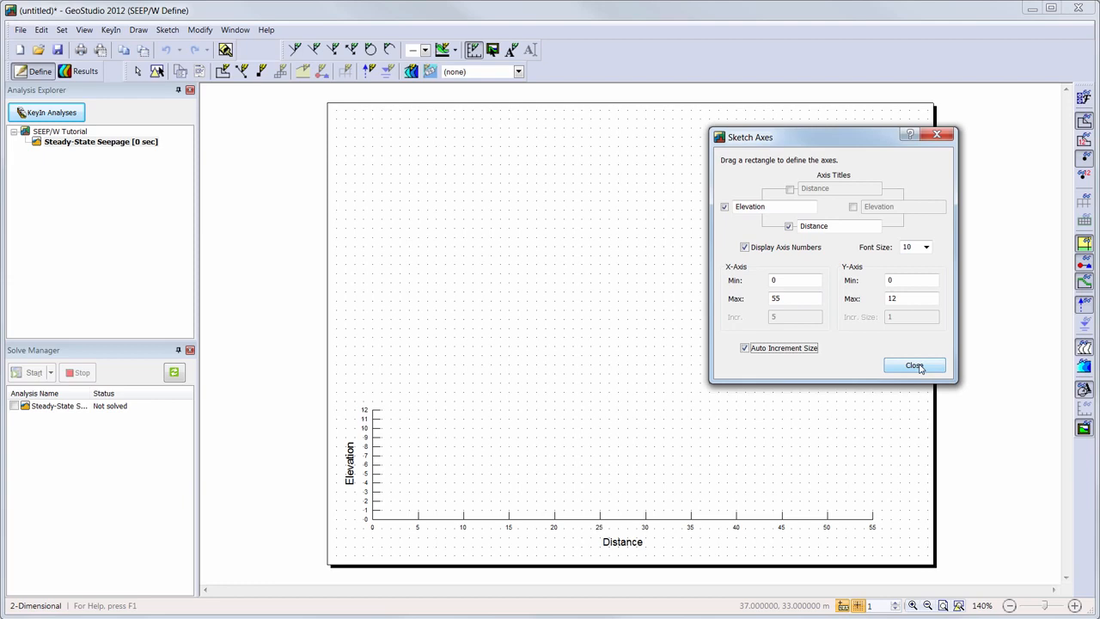
left_click(915, 365)
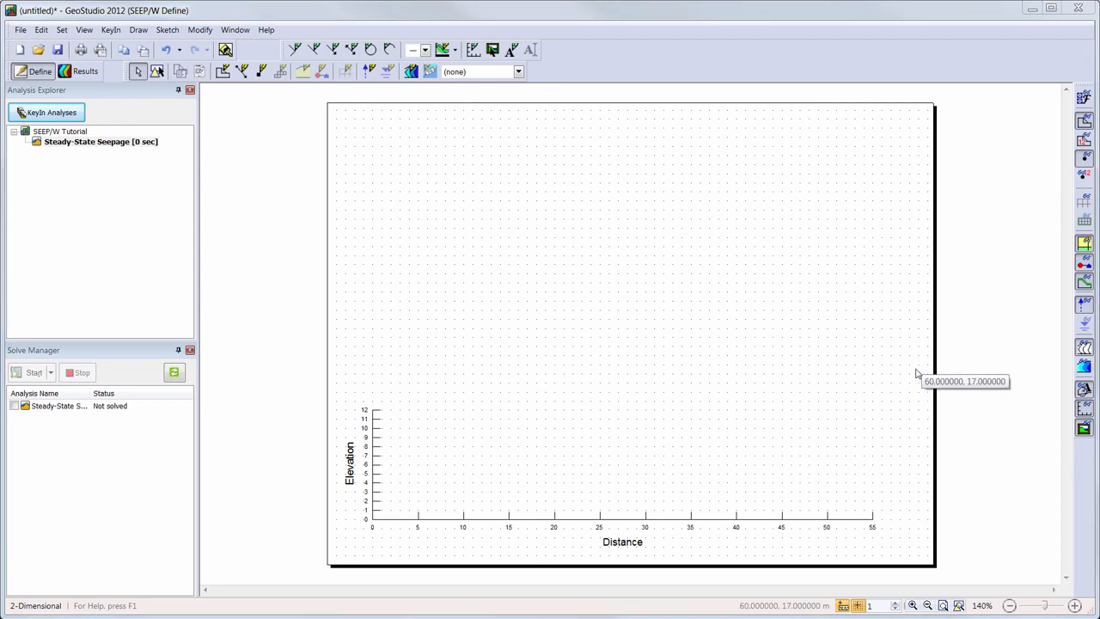
- Check the grid spacing, grid display and snap settings
left_click(61, 30)
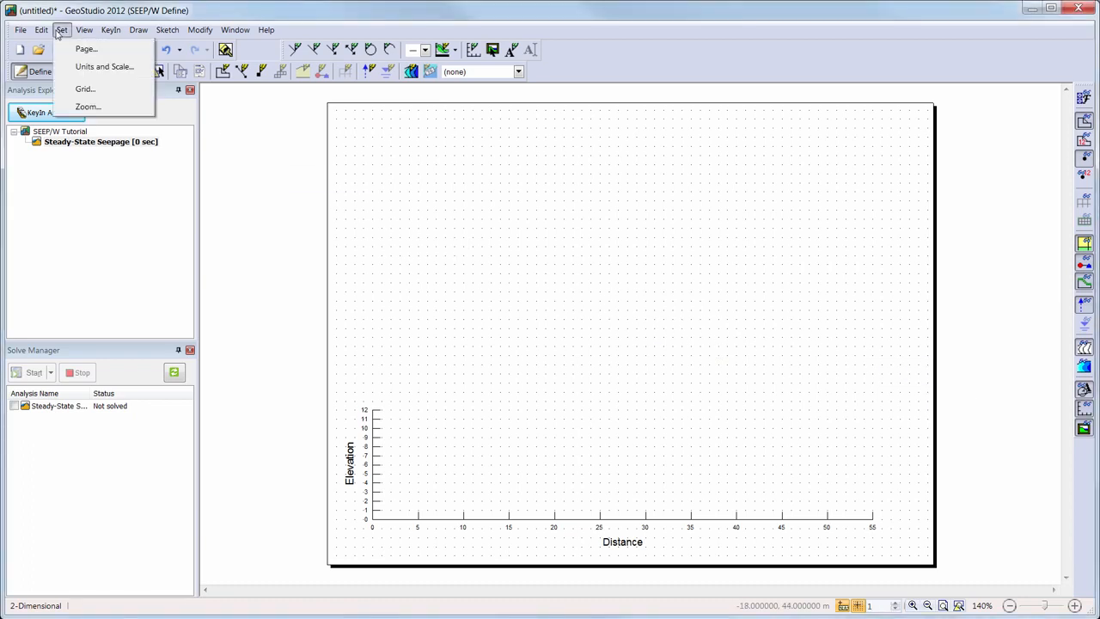
left_click(85, 89)
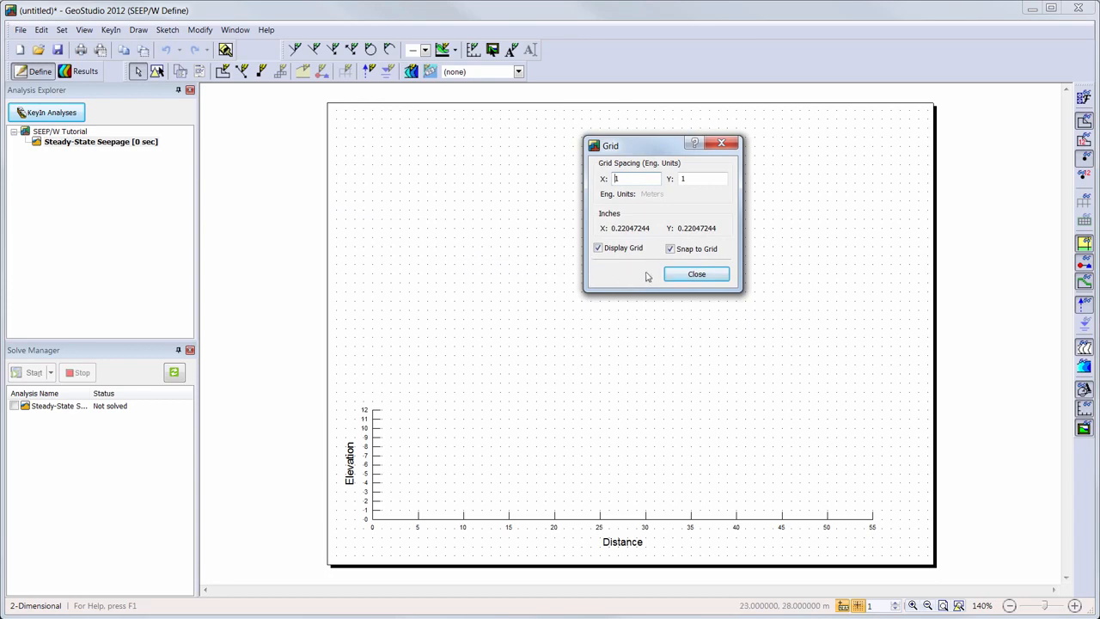
left_click(713, 276)
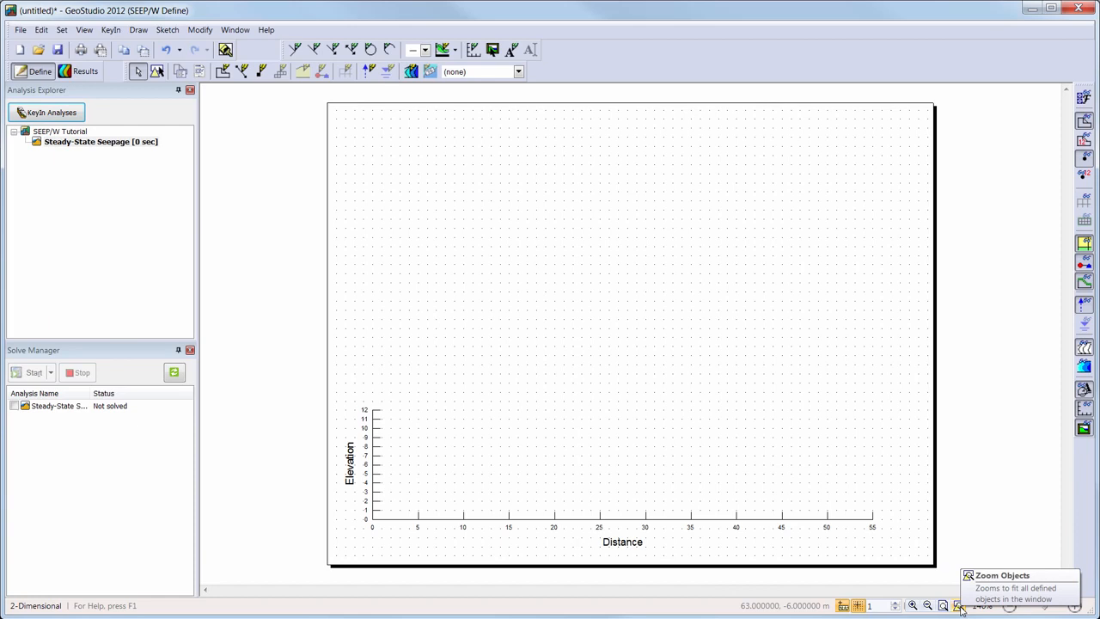
- Sketch the closed embankment outline through (0, 0), (24, 12), (28, 12) and (52, 0), ending back at the origin
left_click(959, 606)
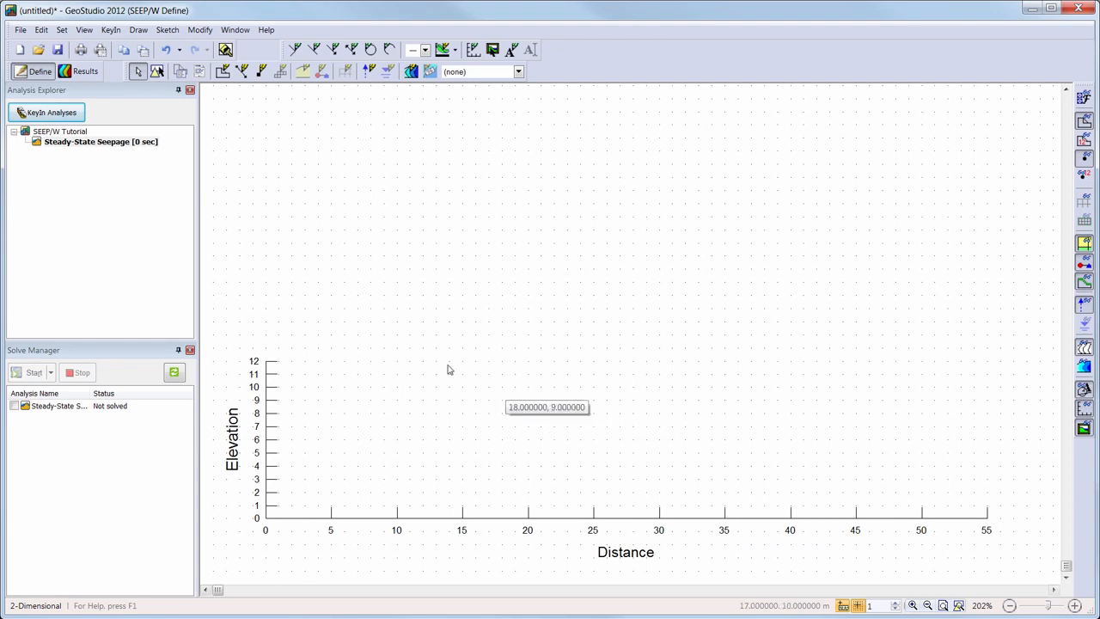
left_click(294, 52)
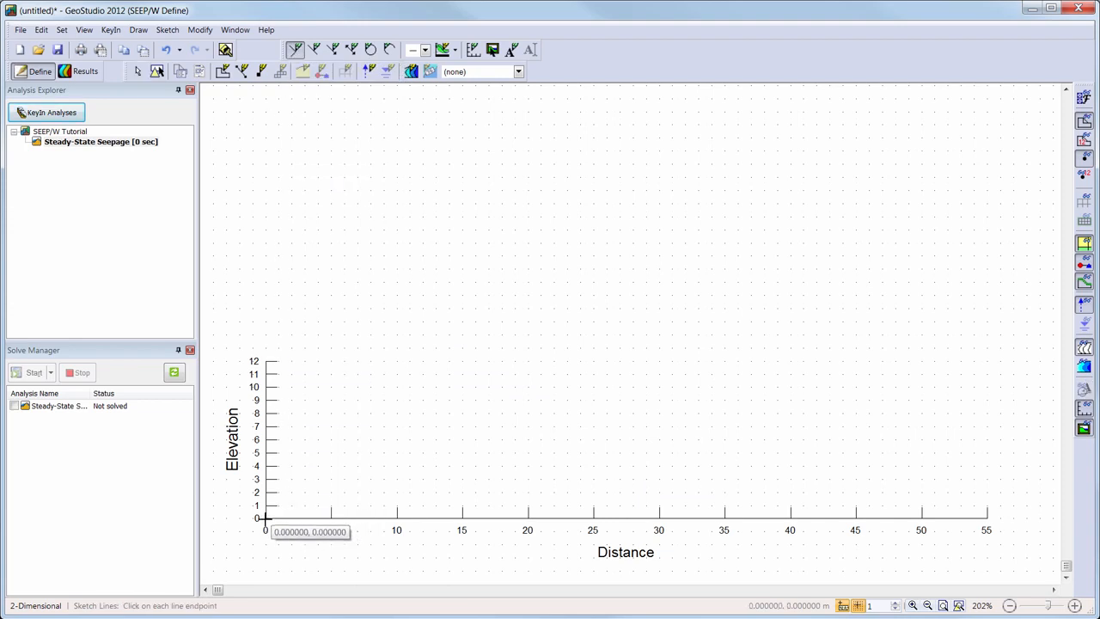
left_click(265, 518)
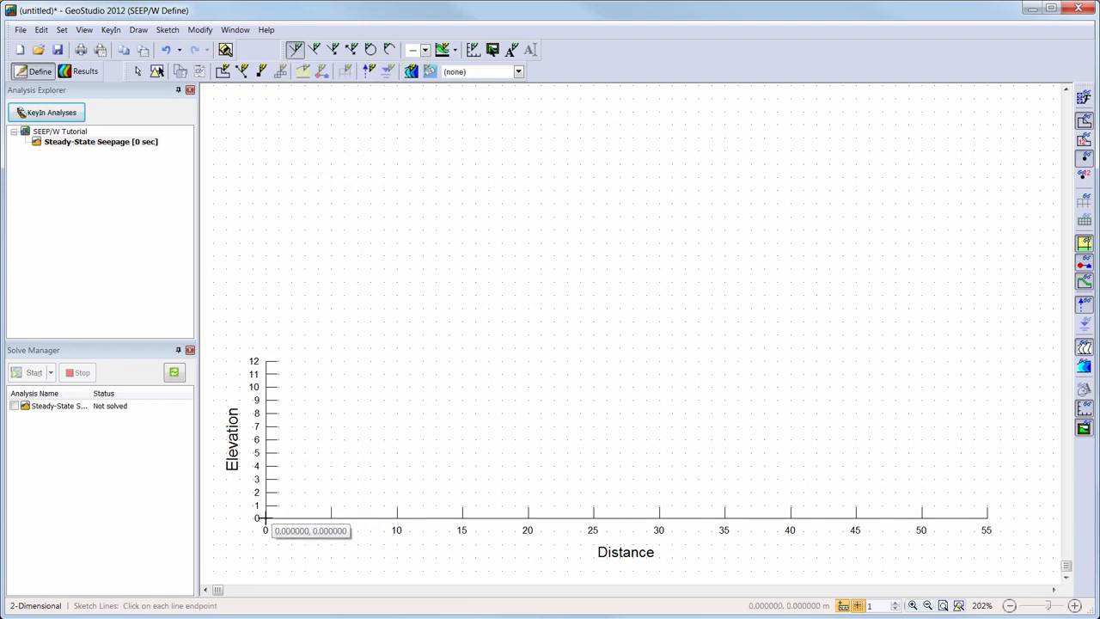
left_click(579, 361)
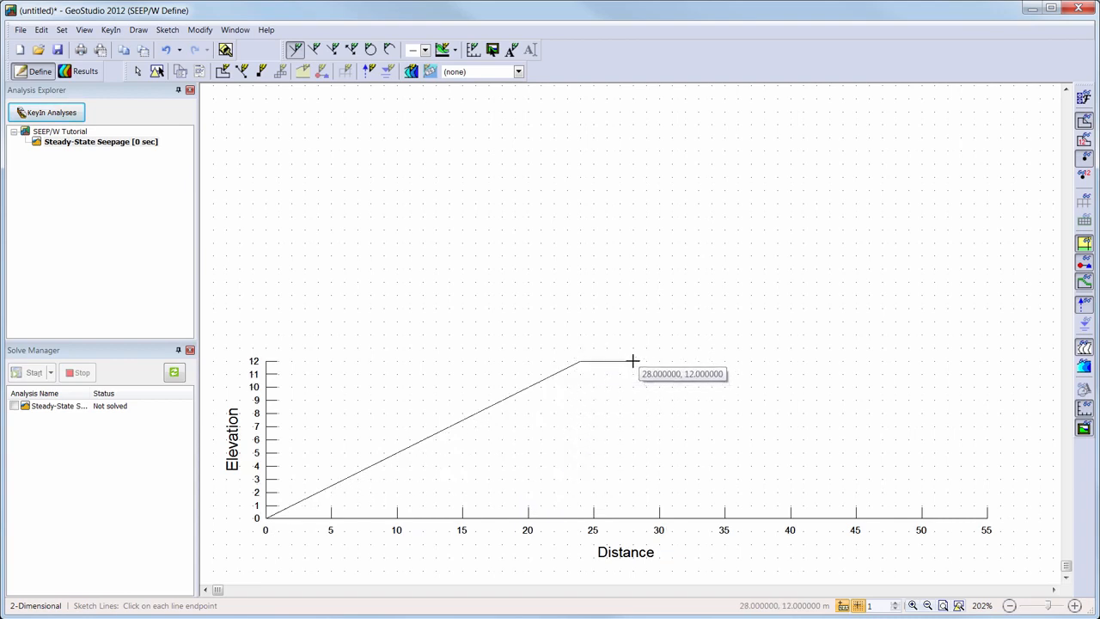
left_click(633, 361)
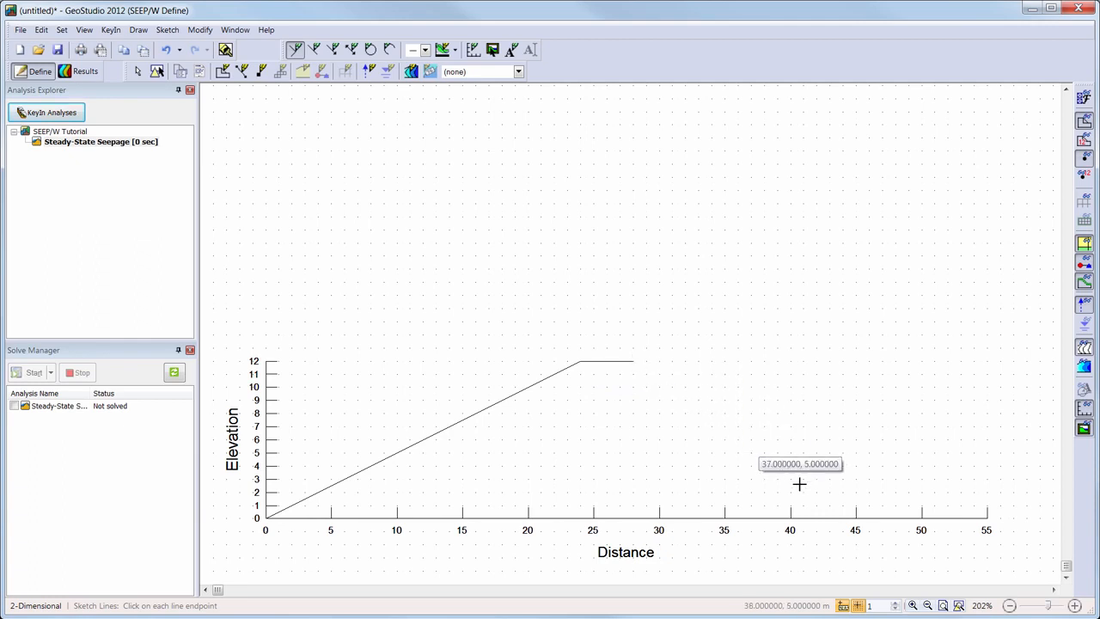
left_click(947, 517)
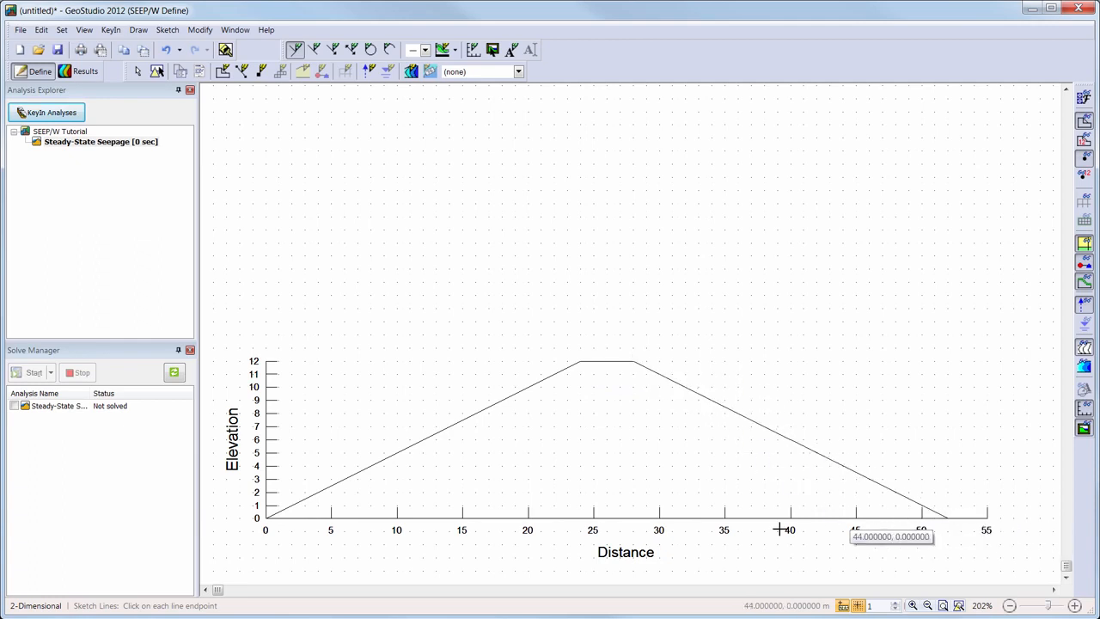
left_click(265, 518)
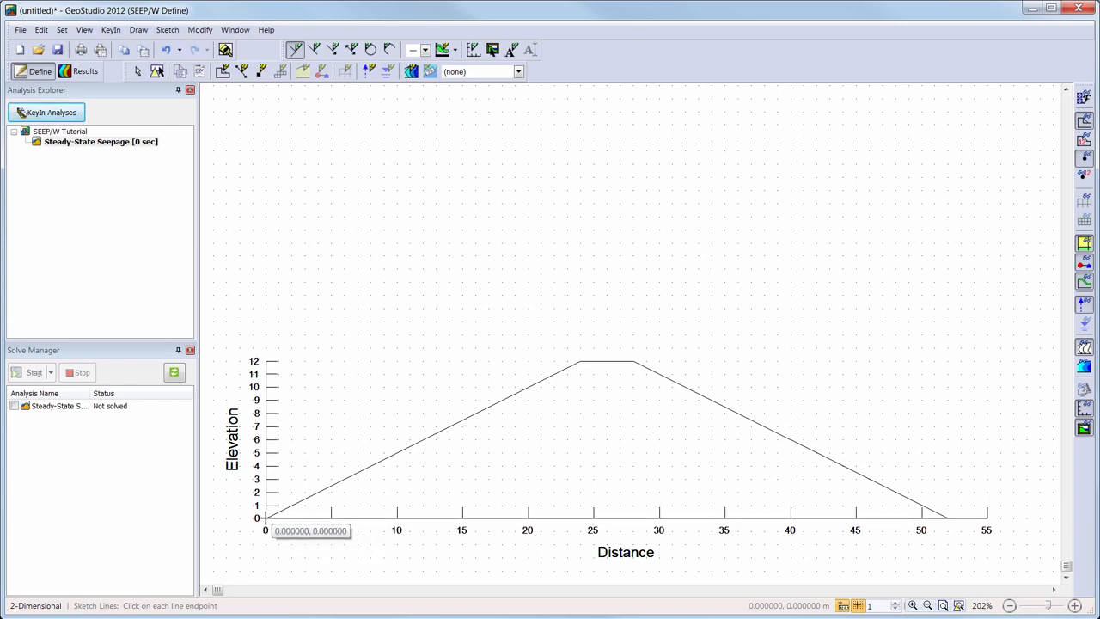
right_click(325, 420)
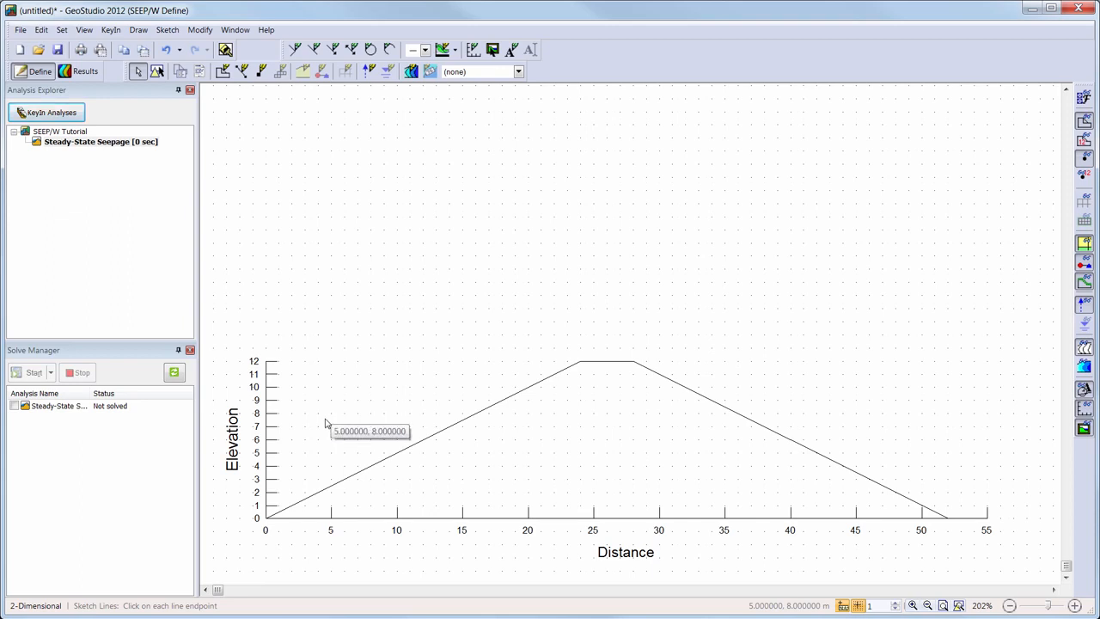
- Sketch the reservoir water level from (0, 11) to (22, 11), with an inverted triangle marker through (6, 12), (7, 11) and (8, 12)
left_click(314, 51)
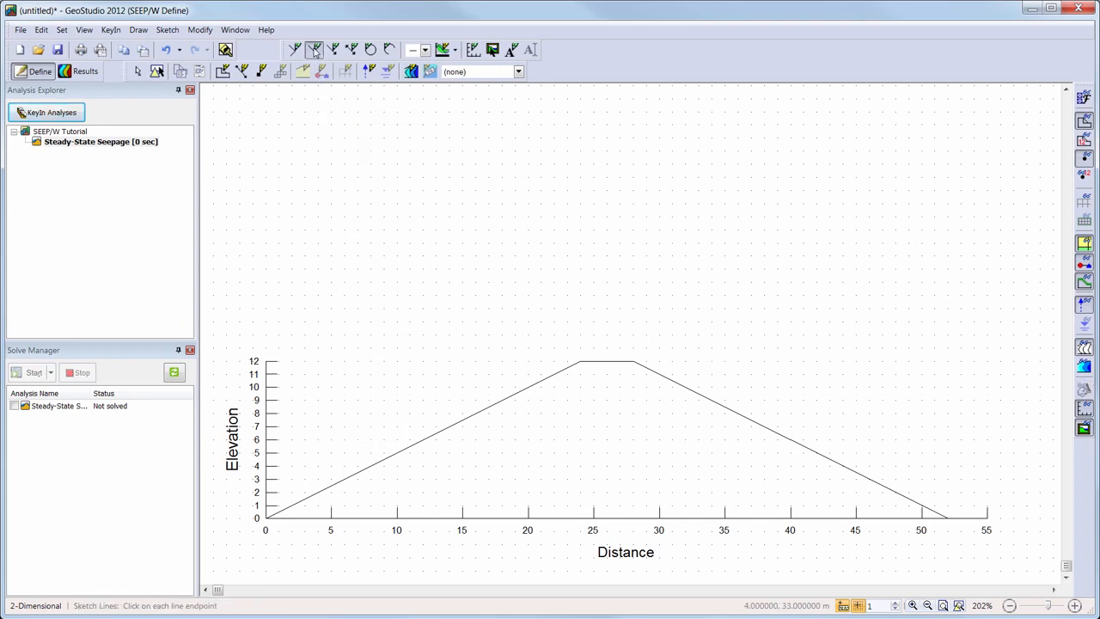
left_click(266, 374)
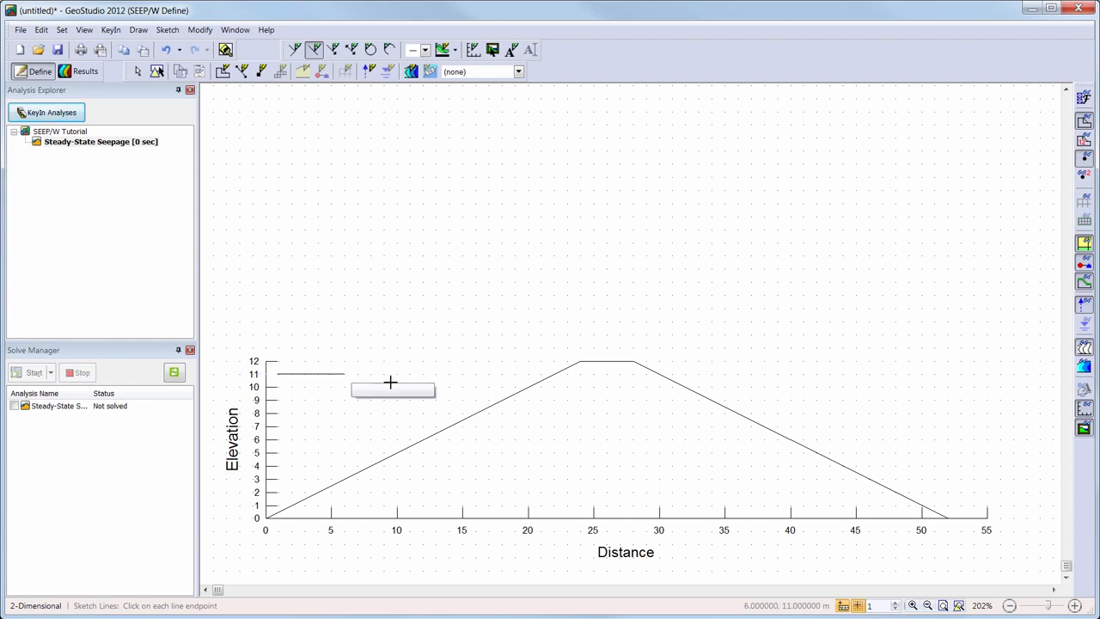
left_click(554, 374)
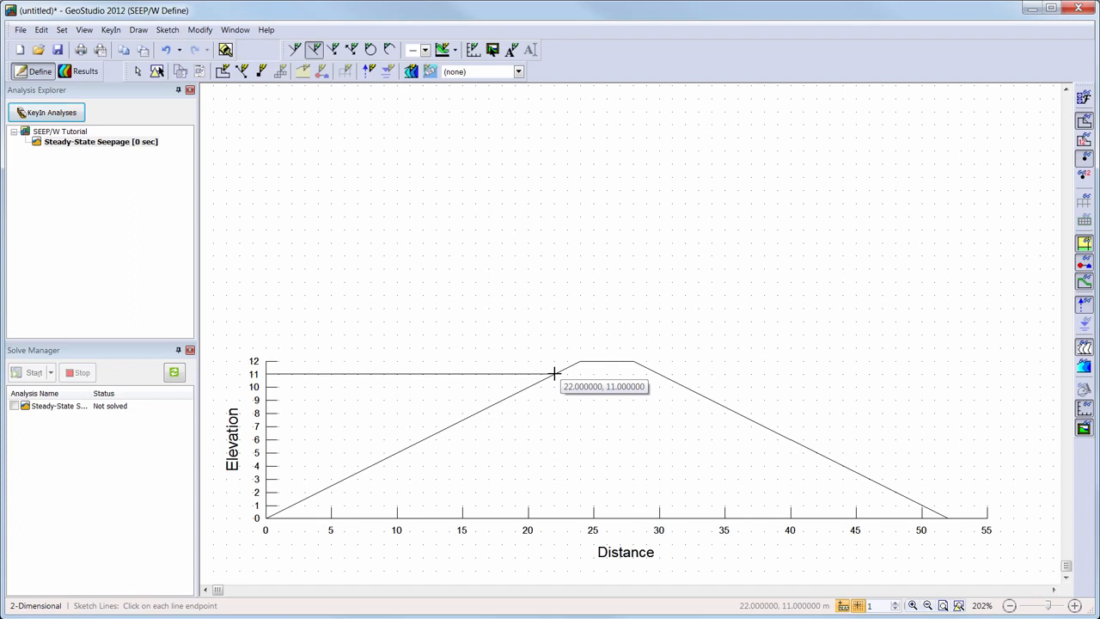
left_click(343, 362)
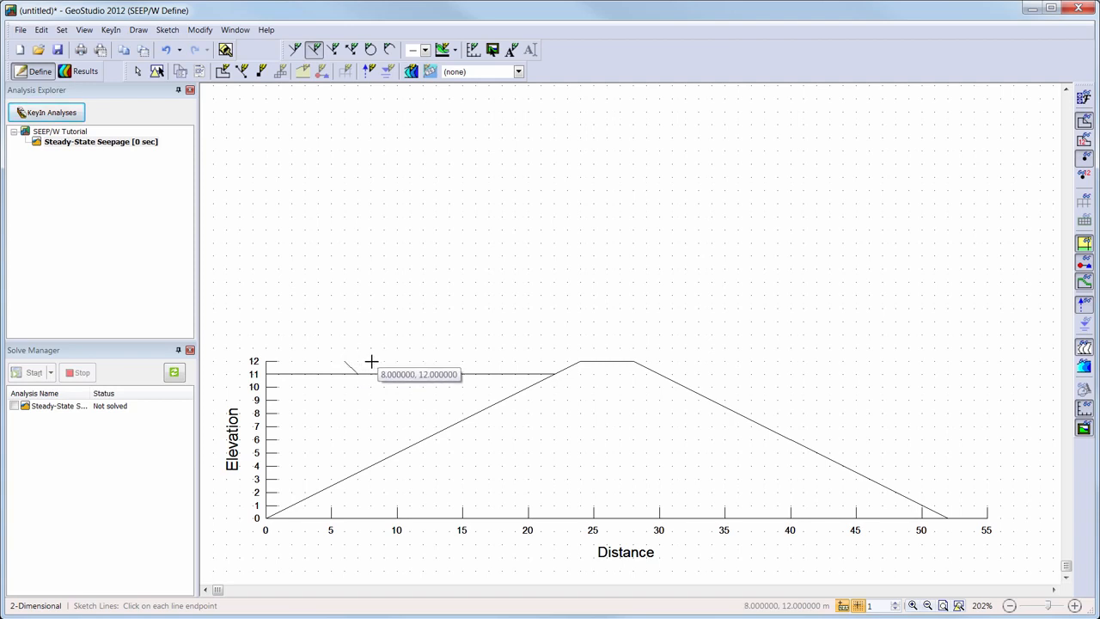
left_click(369, 363)
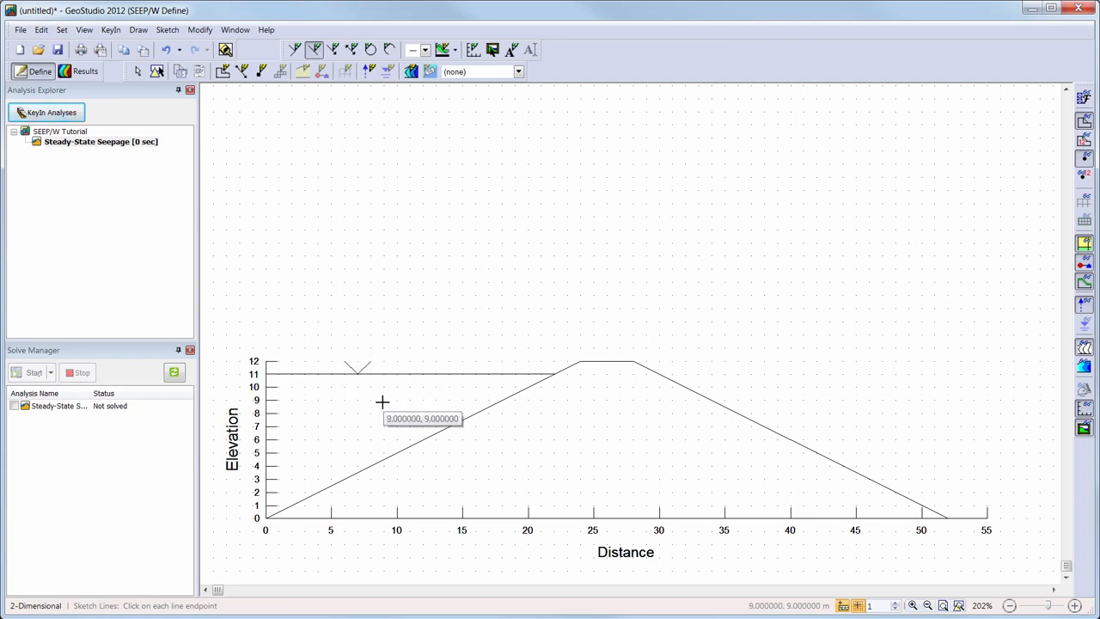
left_click(343, 362)
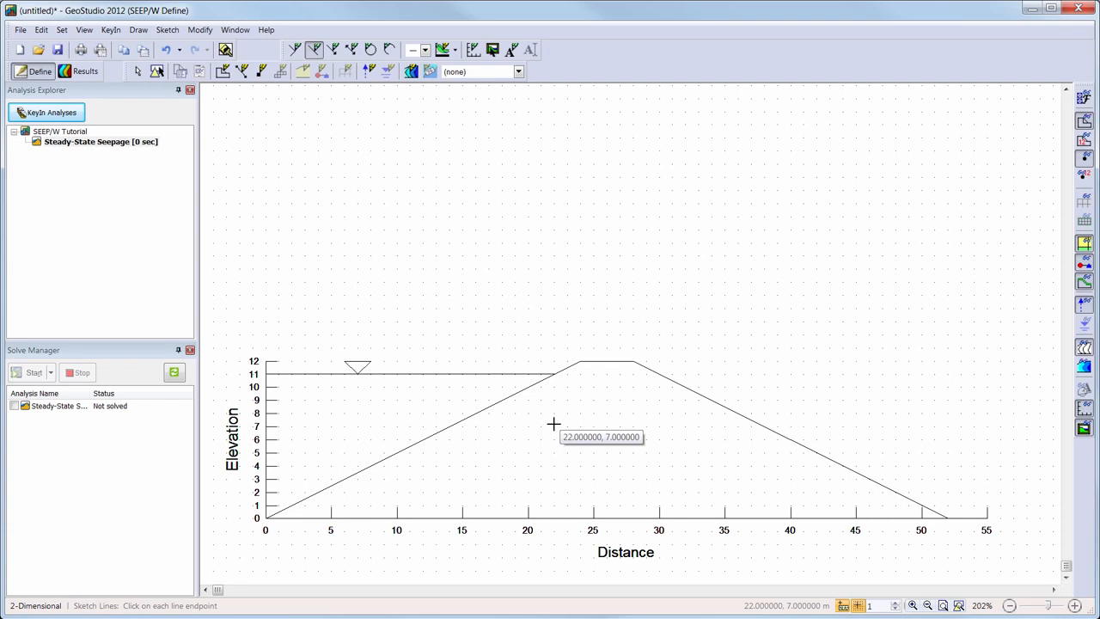
- Draw the embankment region over the sketched outline with corners (0, 0), (24, 12), (28, 12) and (52, 0)
left_click(223, 73)
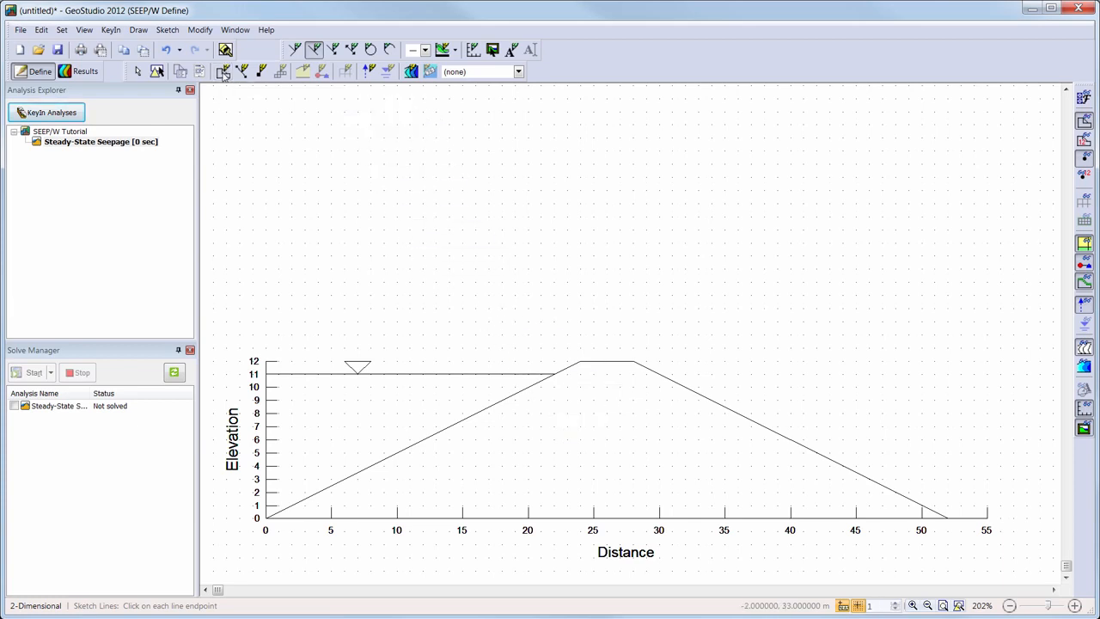
left_click(266, 518)
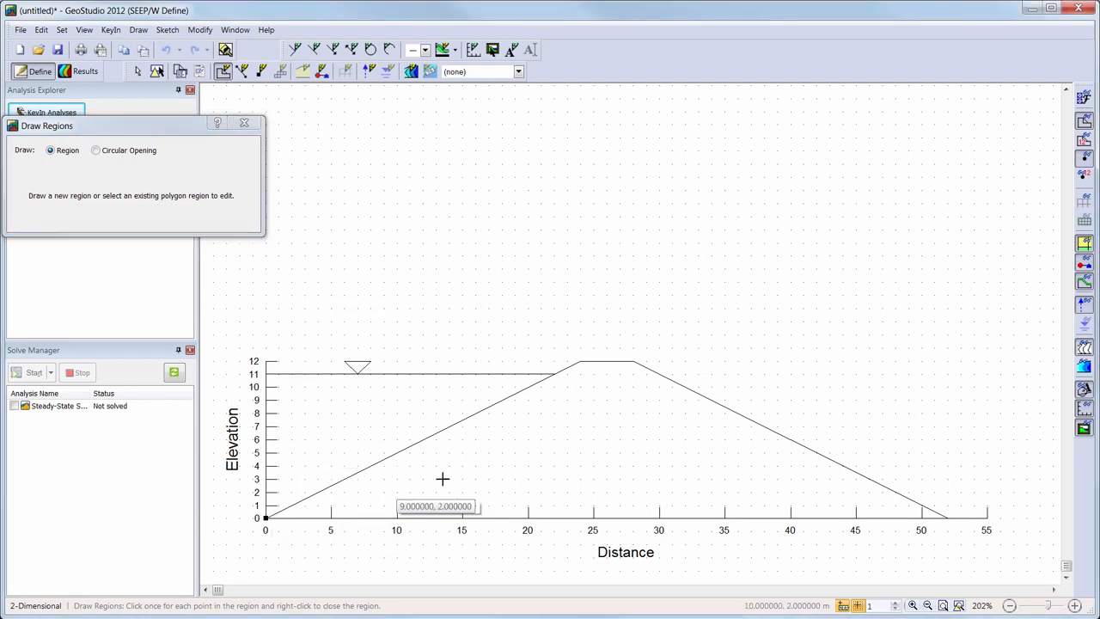
left_click(578, 361)
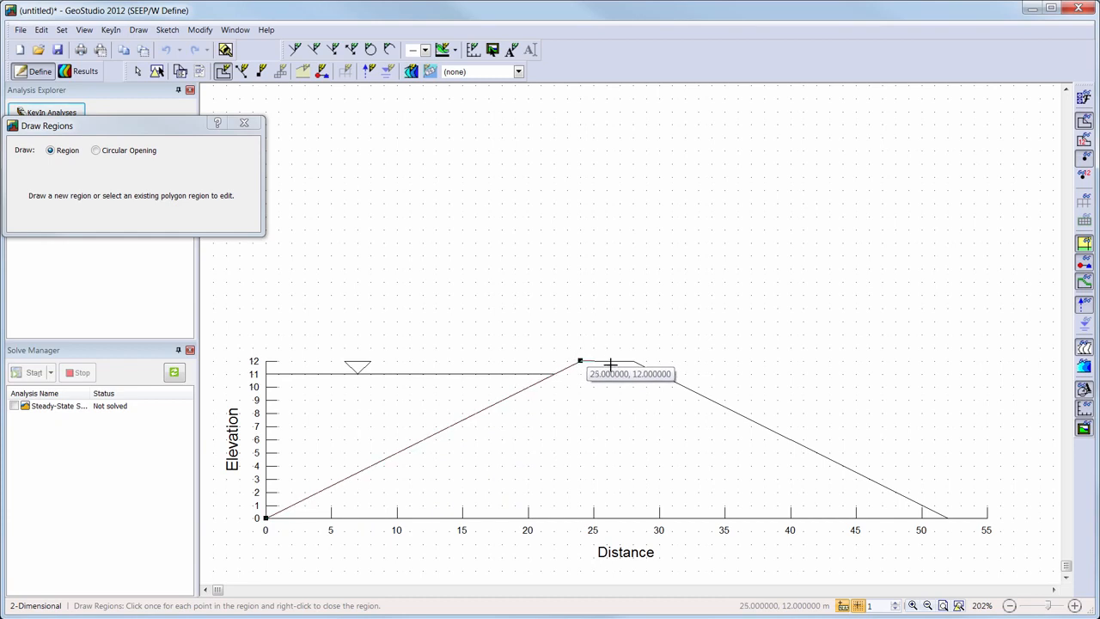
left_click(634, 361)
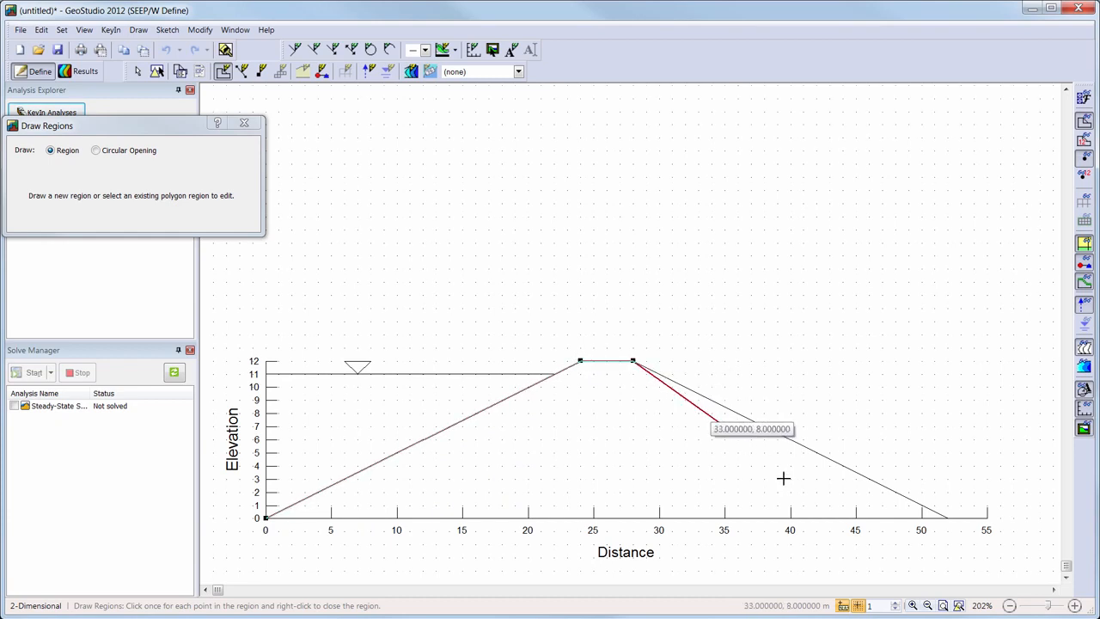
left_click(950, 519)
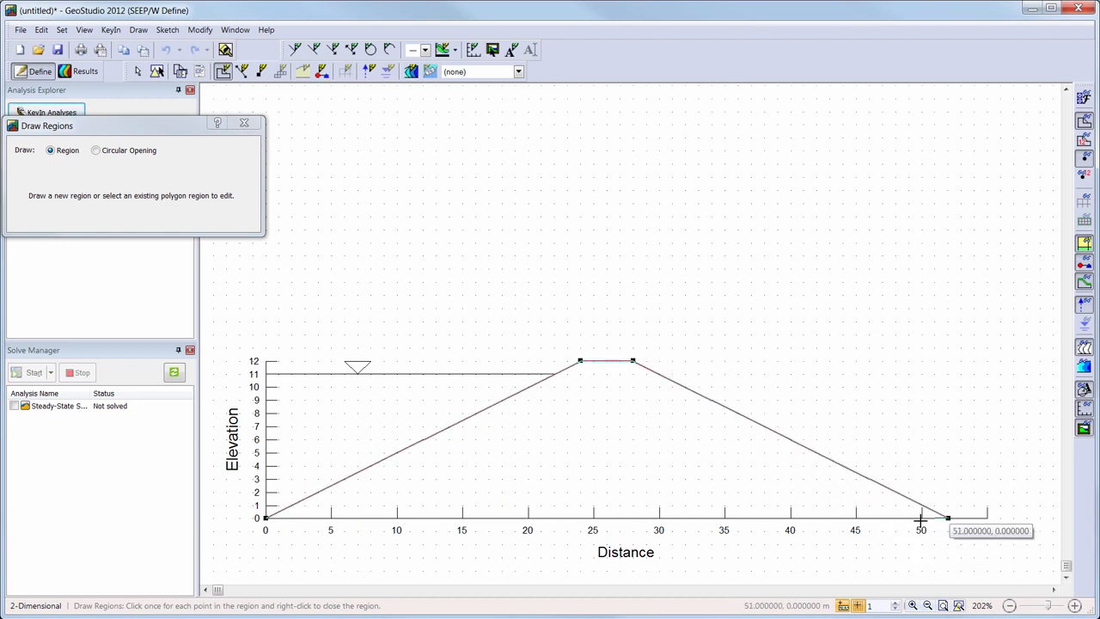
left_click(265, 518)
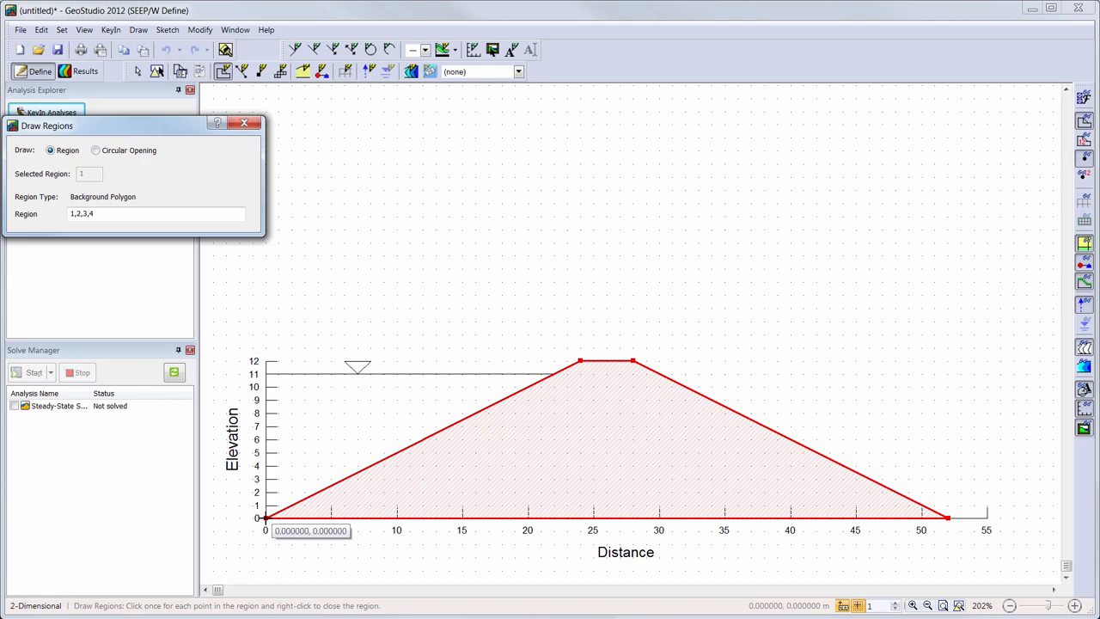
right_click(286, 334)
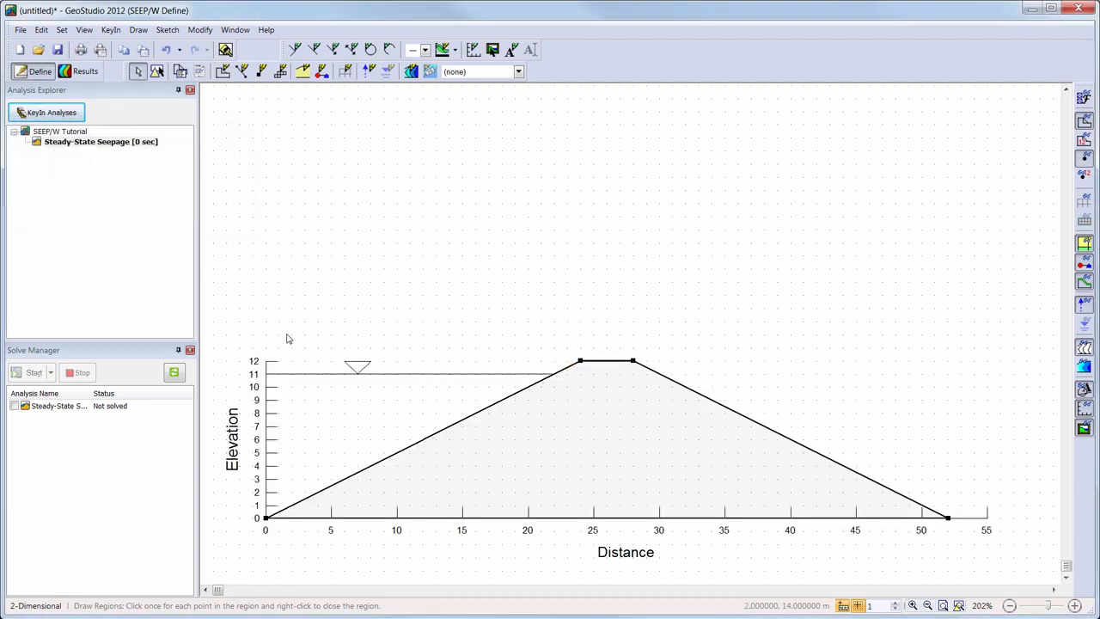
- Add a point at (22, 11) where the reservoir water level meets the embankment's upstream slope
left_click(263, 71)
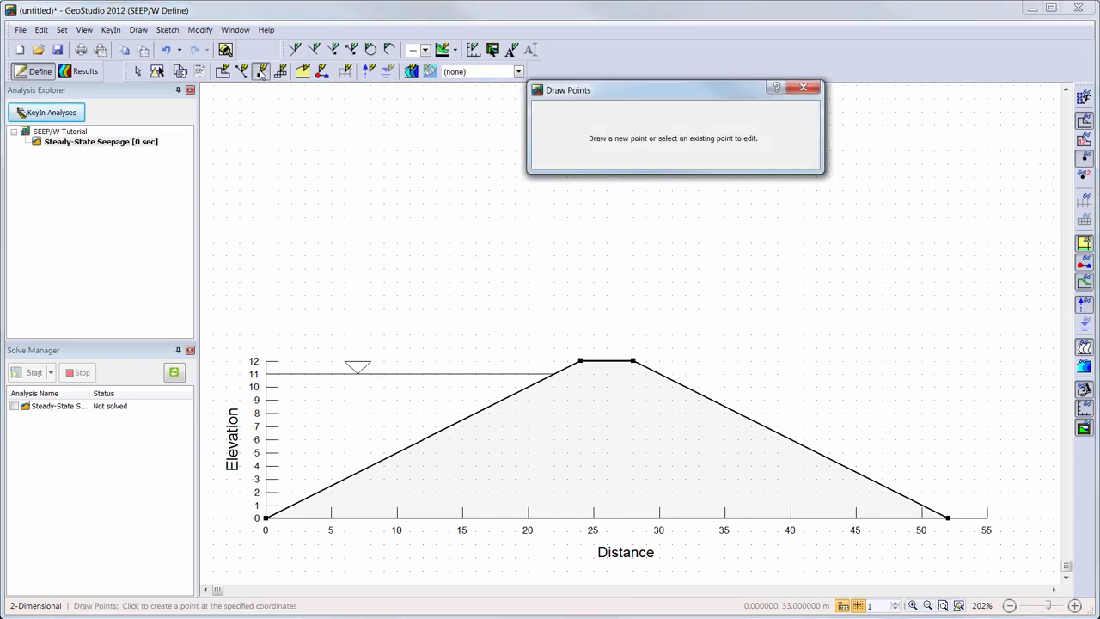
left_click(555, 375)
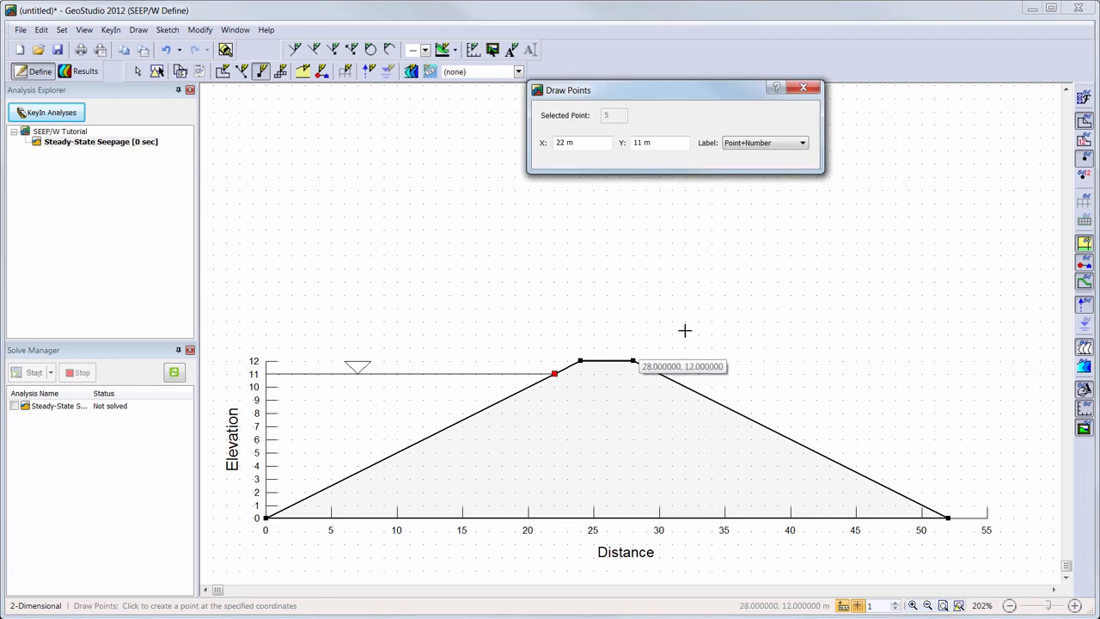
left_click(808, 91)
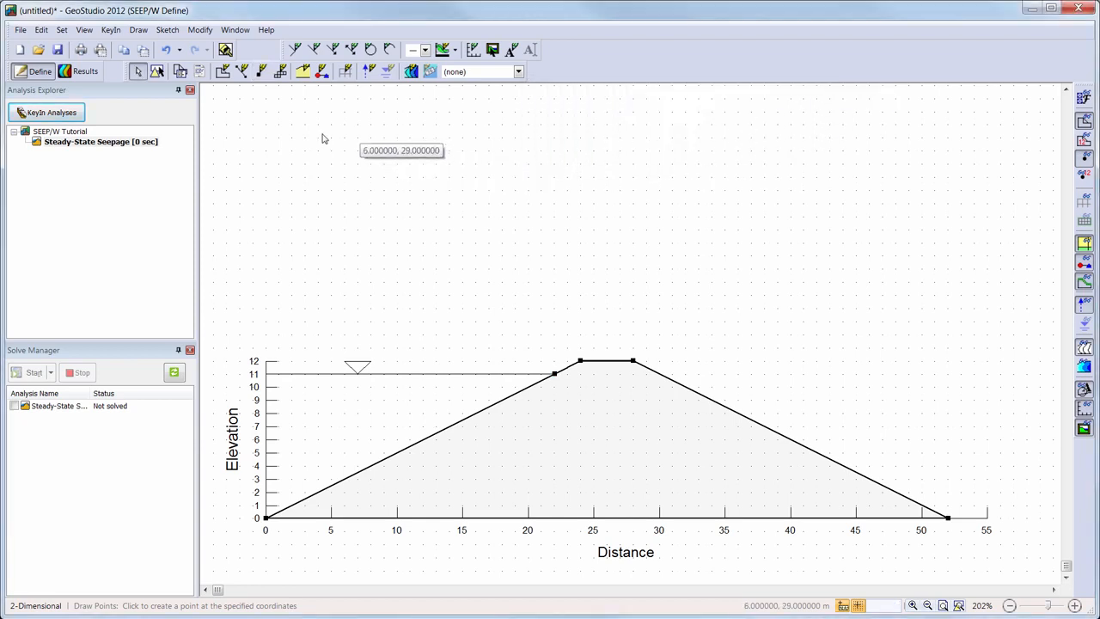
- Create a material named Embankment with the Saturated / Unsaturated material model
left_click(111, 31)
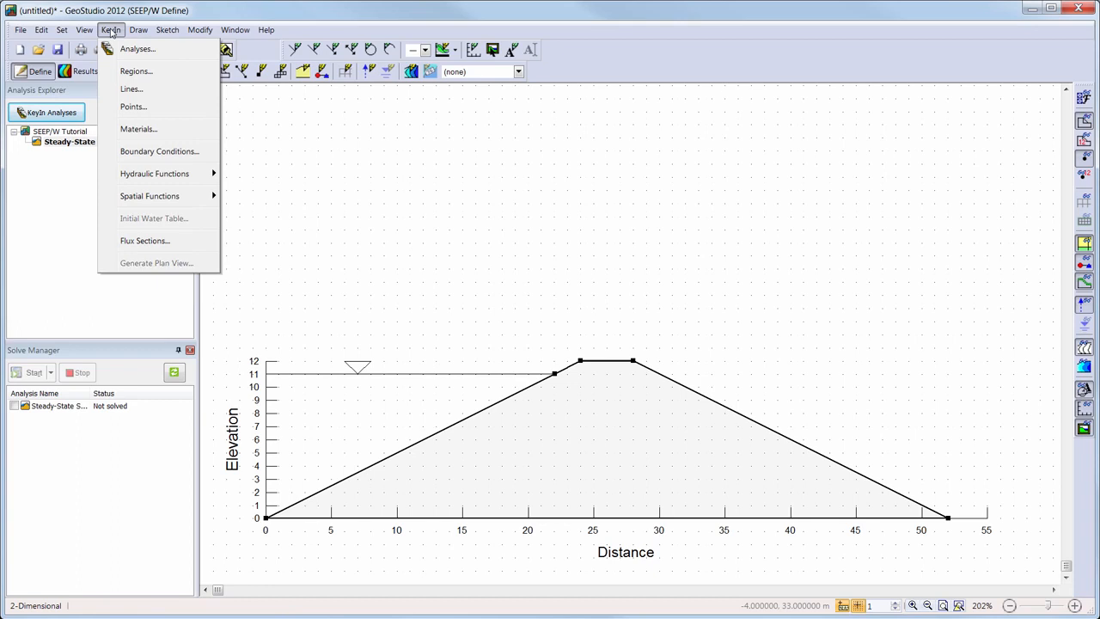
left_click(117, 132)
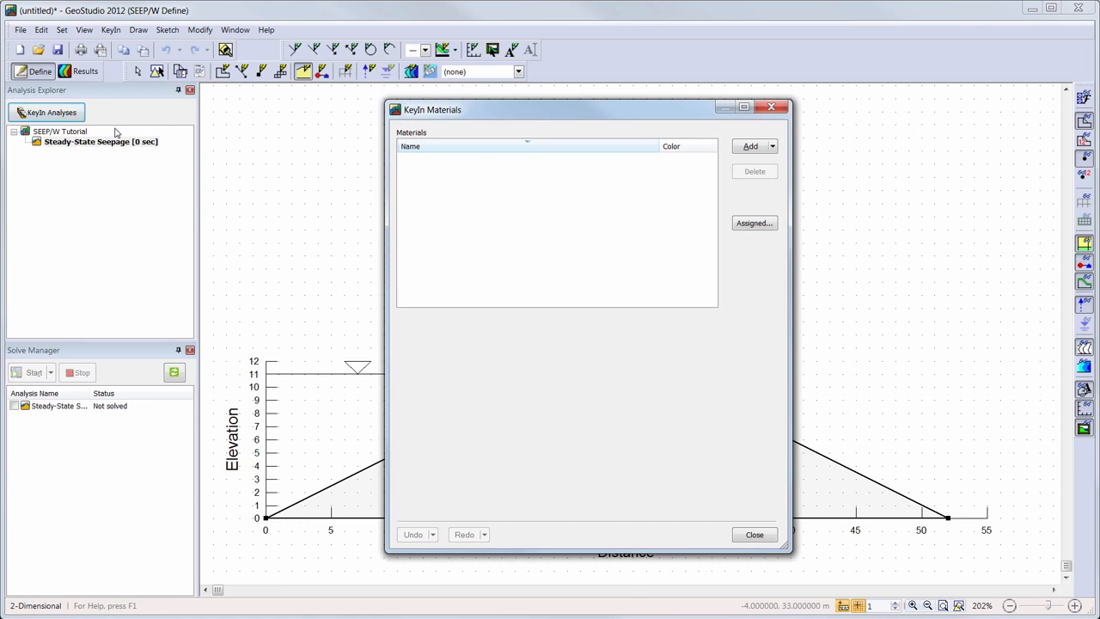
left_click(751, 147)
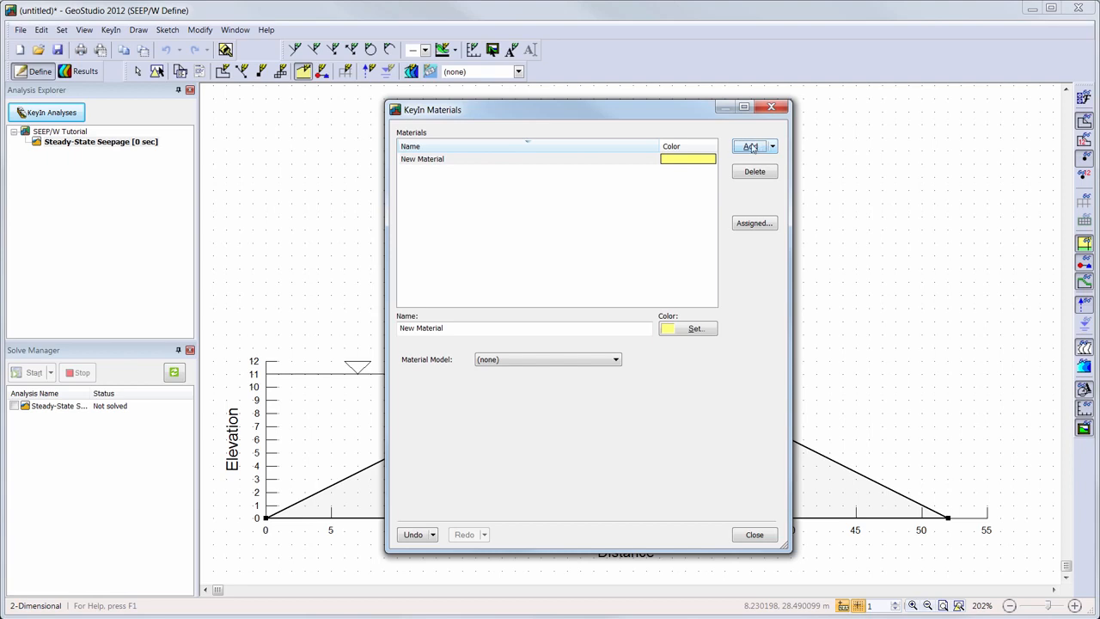
left_click_drag(565, 329, 338, 322)
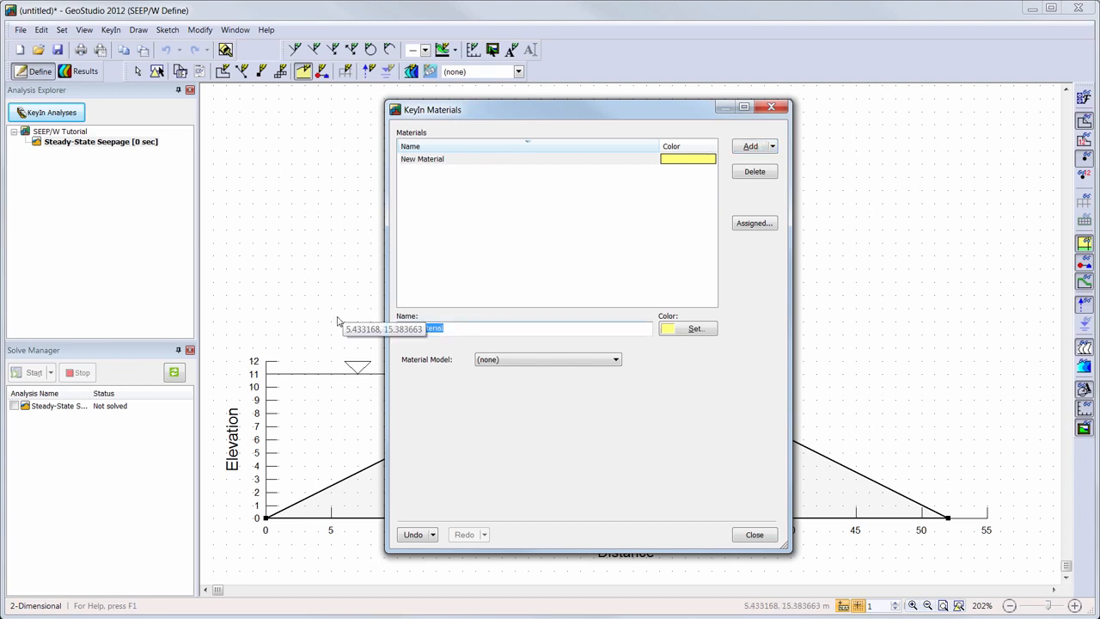
type("Embankment")
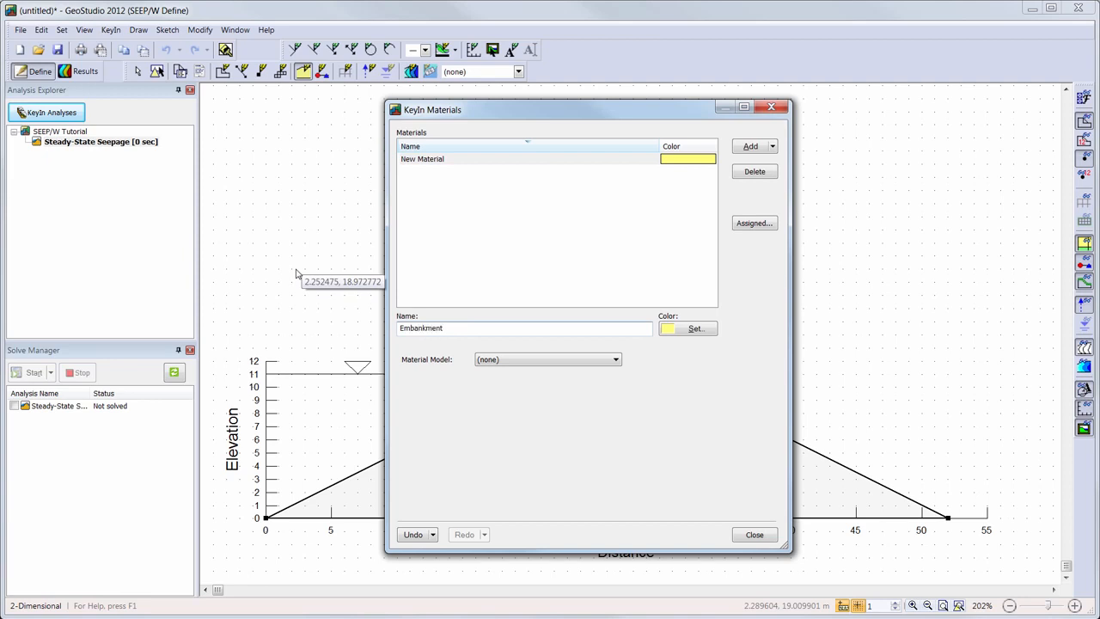
left_click(616, 362)
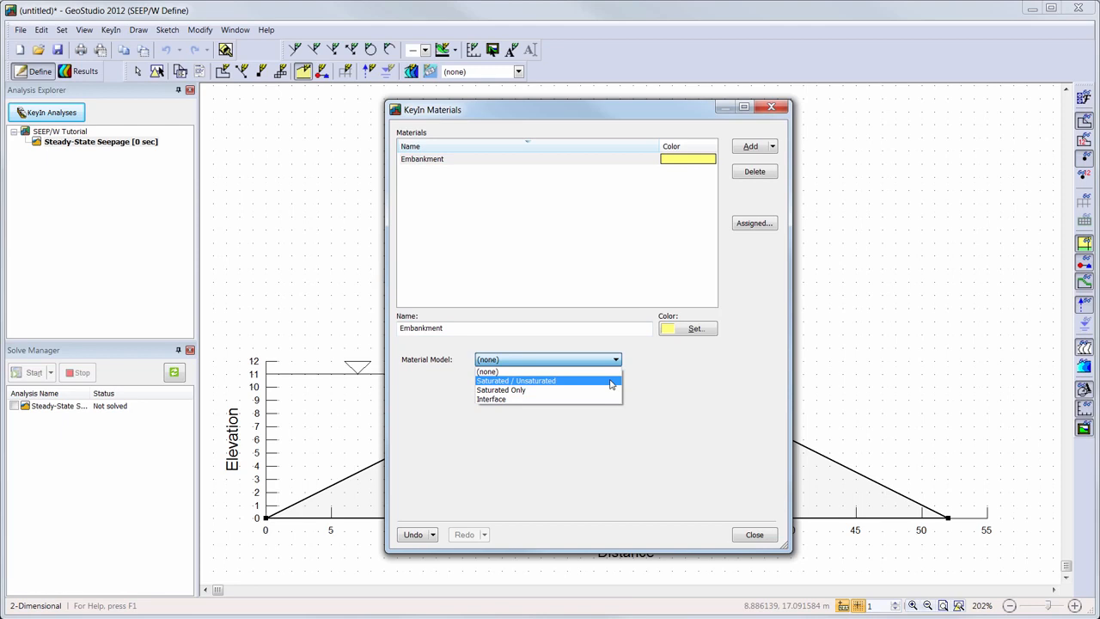
left_click(611, 381)
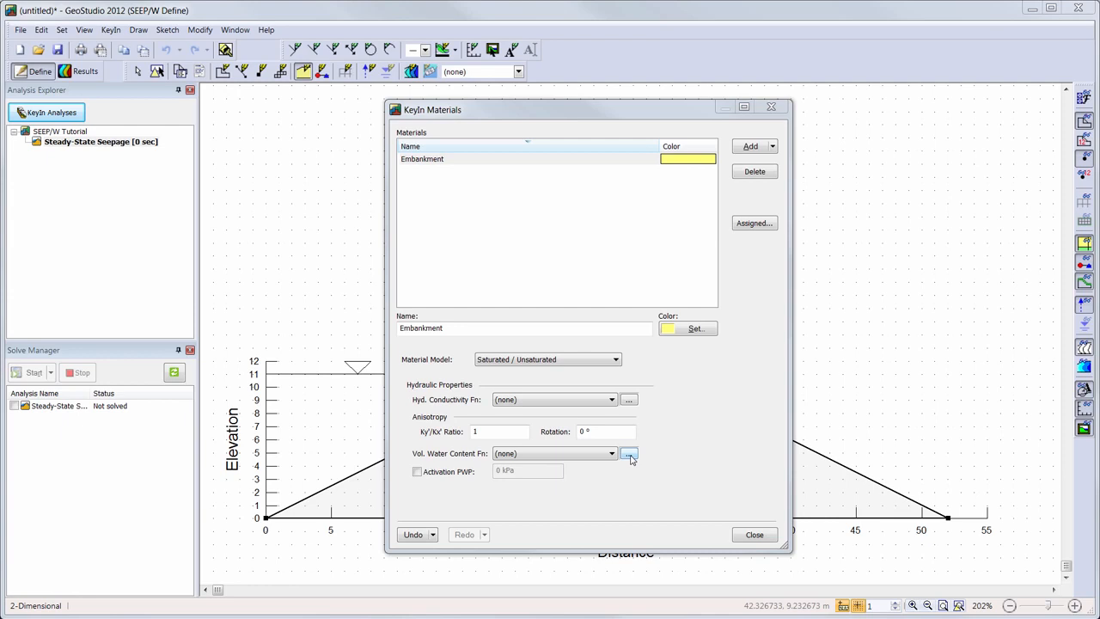
- Add a volumetric water content function named Silt W/C Function with the type Vol WC Data Point Function
left_click(630, 455)
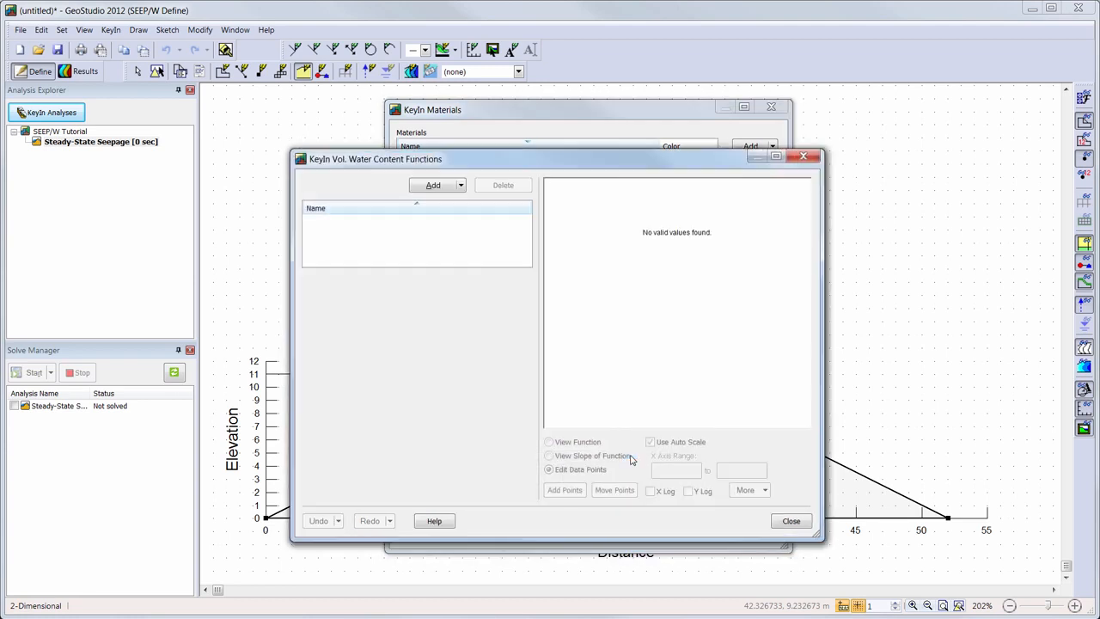
left_click(433, 186)
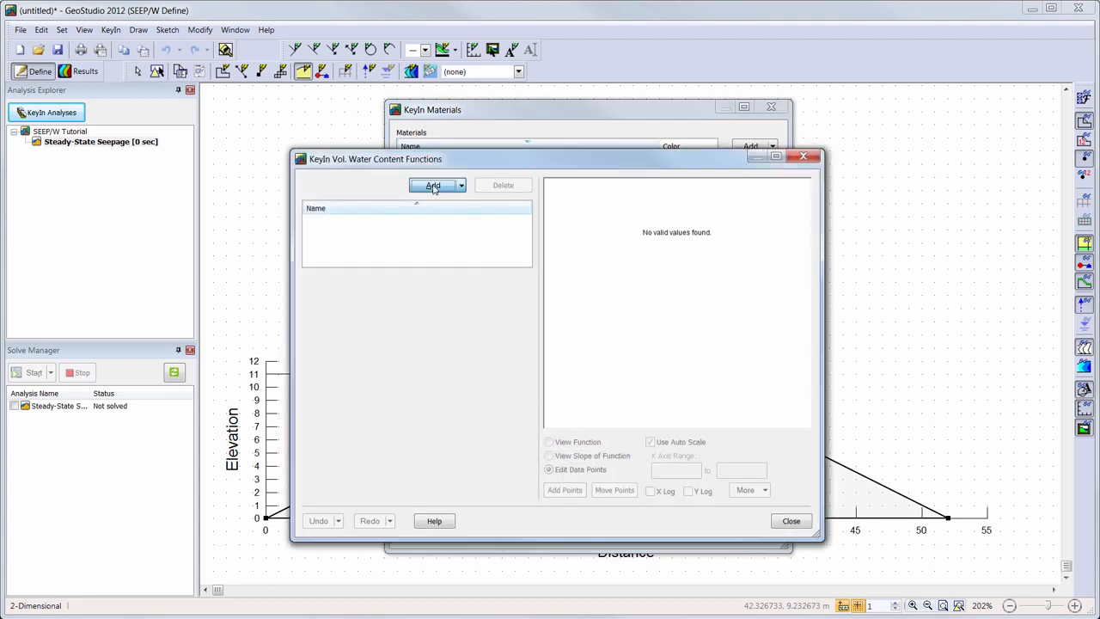
left_click_drag(395, 285, 270, 283)
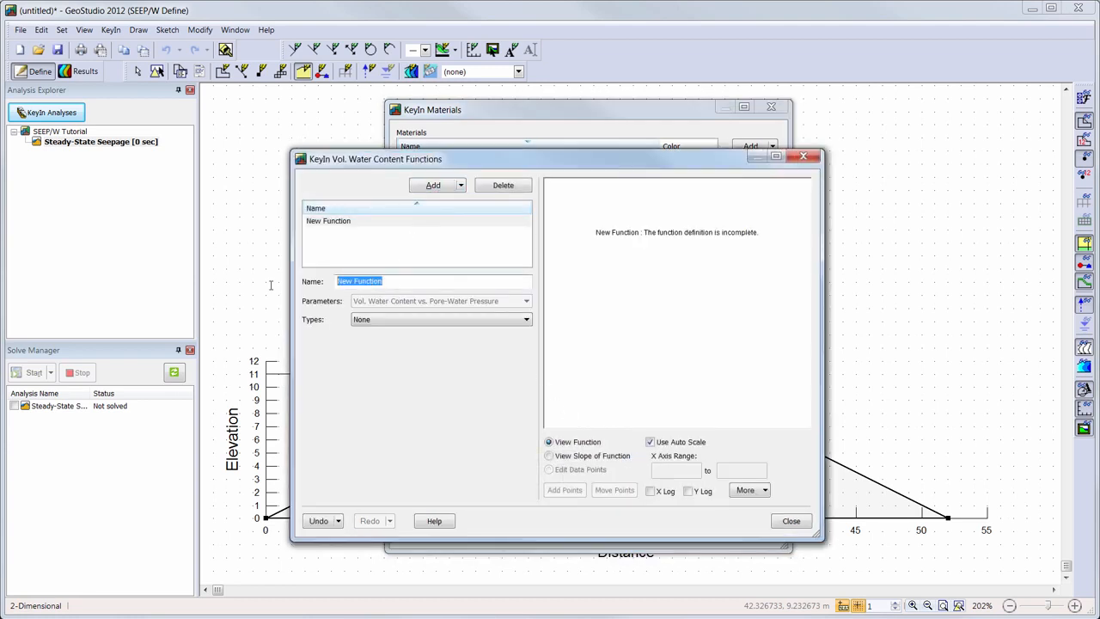
type("Silt W/C Function")
left_click(526, 320)
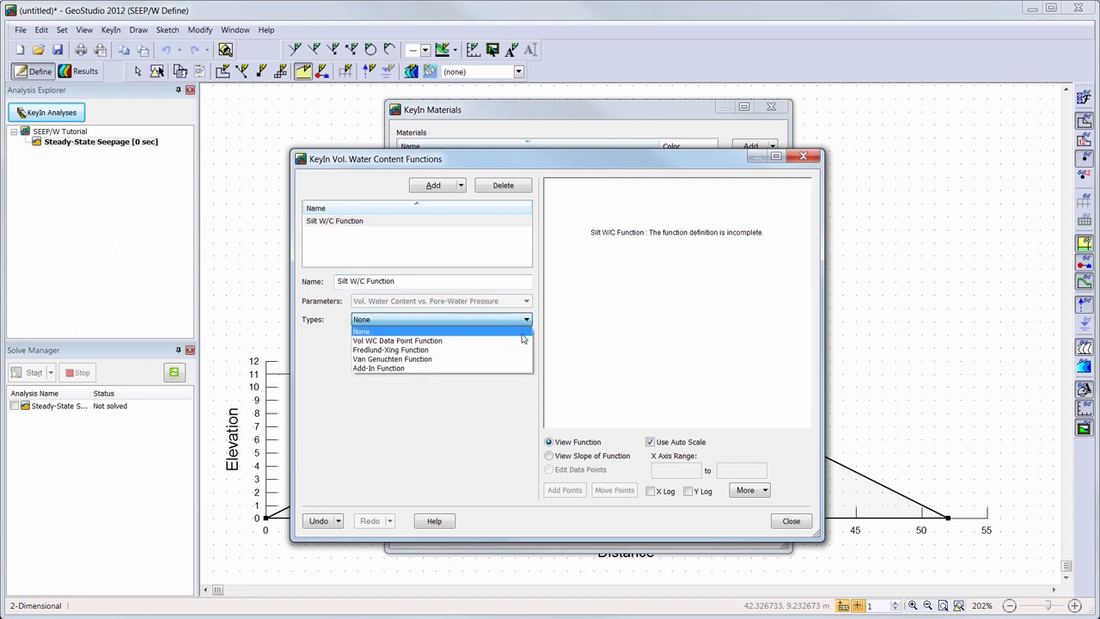
left_click(522, 341)
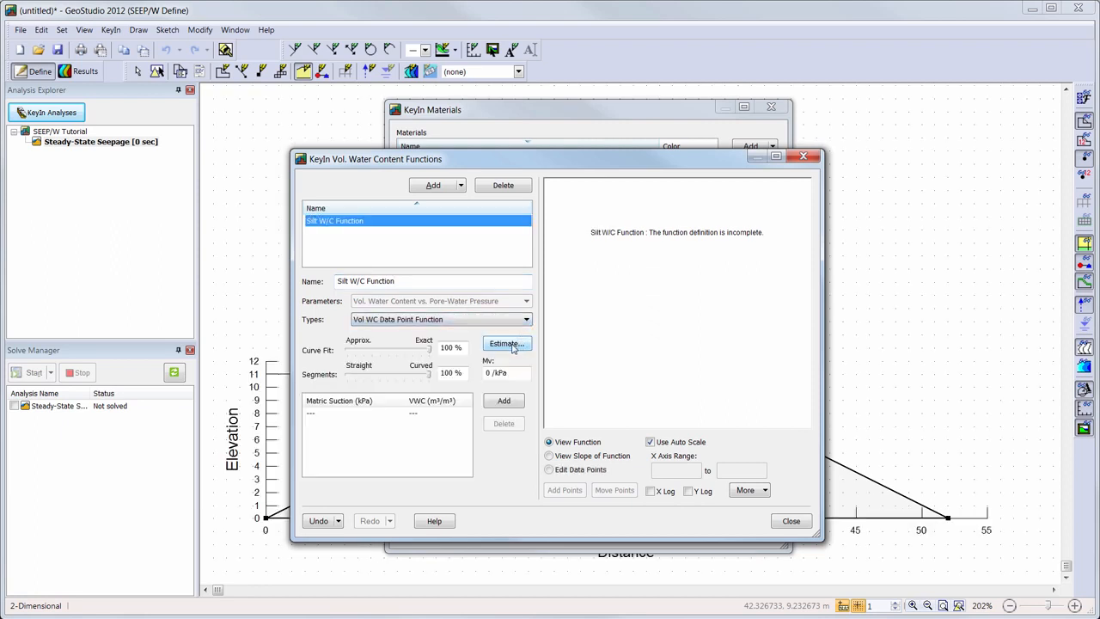
- Estimate the Silt W/C Function by sample functions, using a saturated water content of 0.5 m³/m³ and Silt as the sample material
left_click(509, 344)
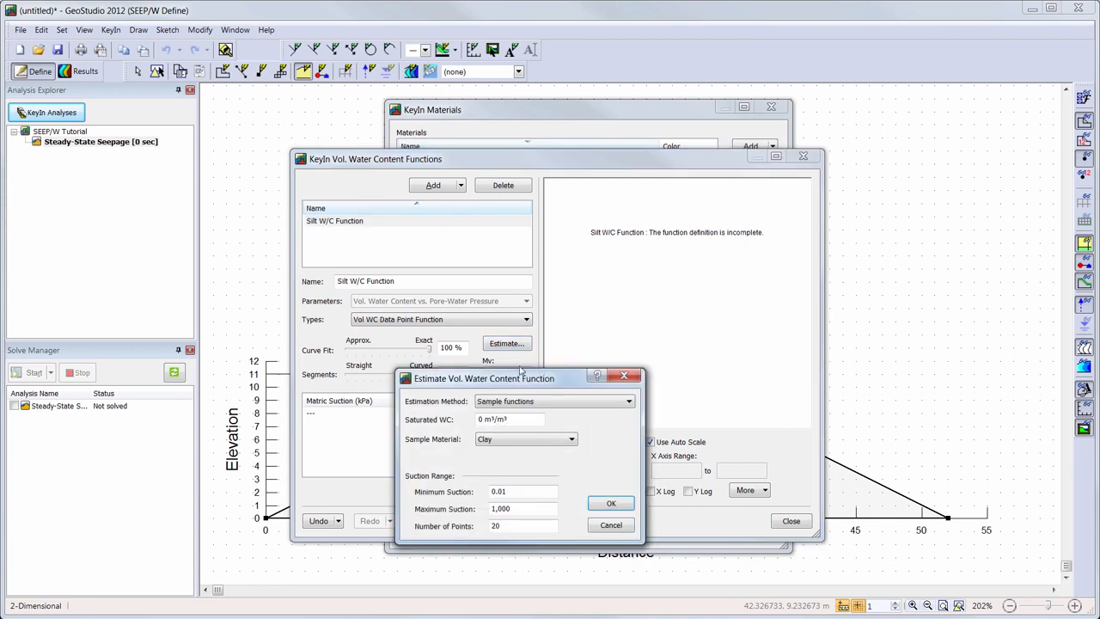
left_click_drag(535, 420, 418, 415)
type("0.5")
left_click(571, 440)
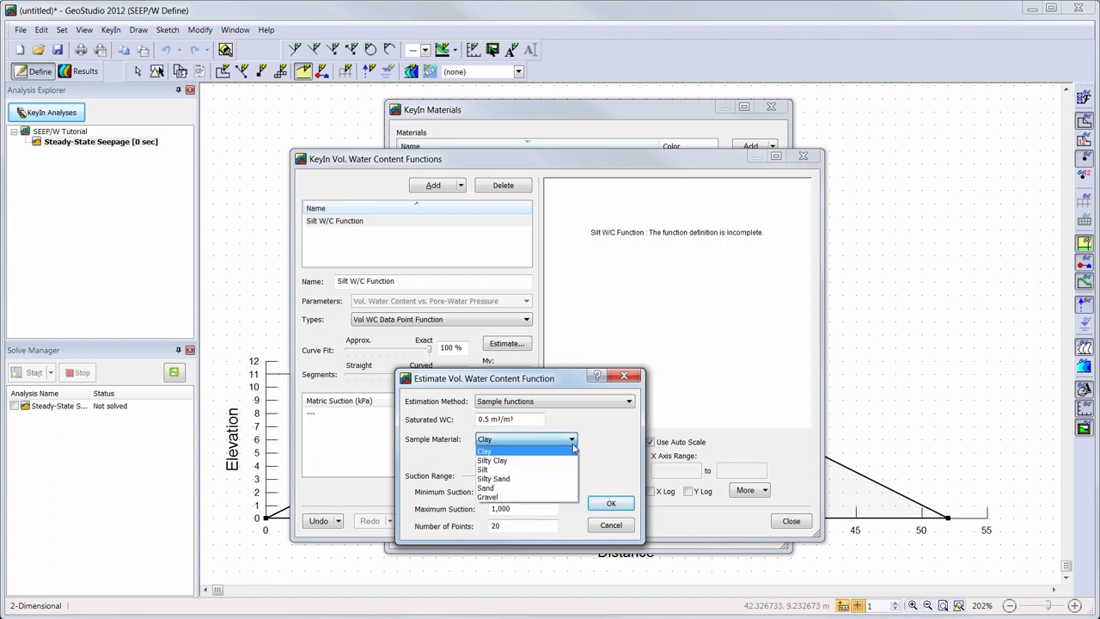
left_click(559, 470)
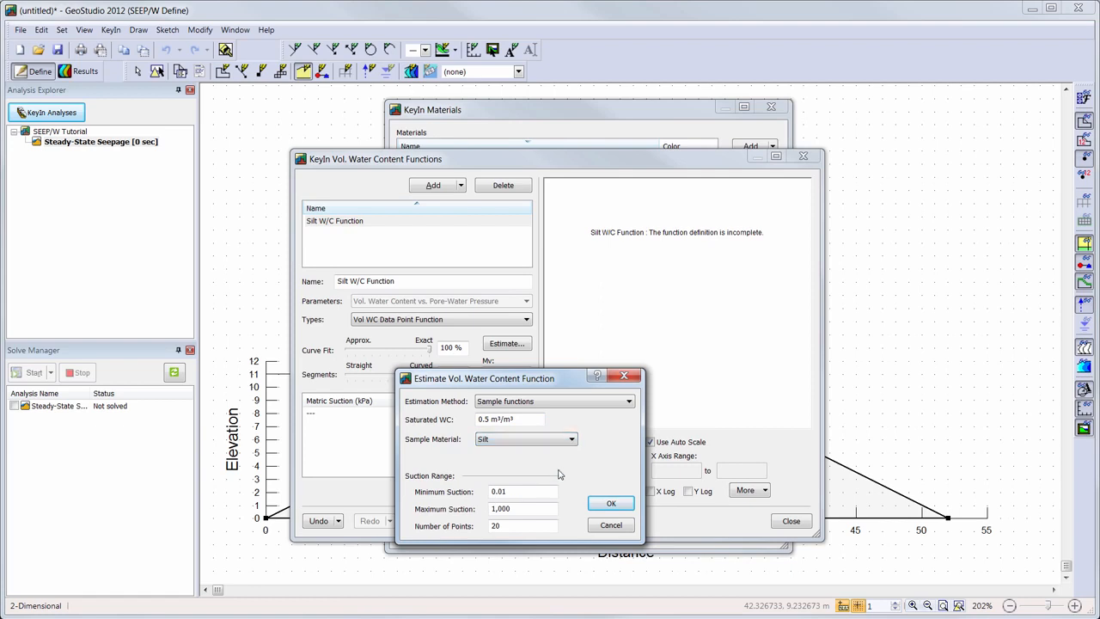
left_click(611, 505)
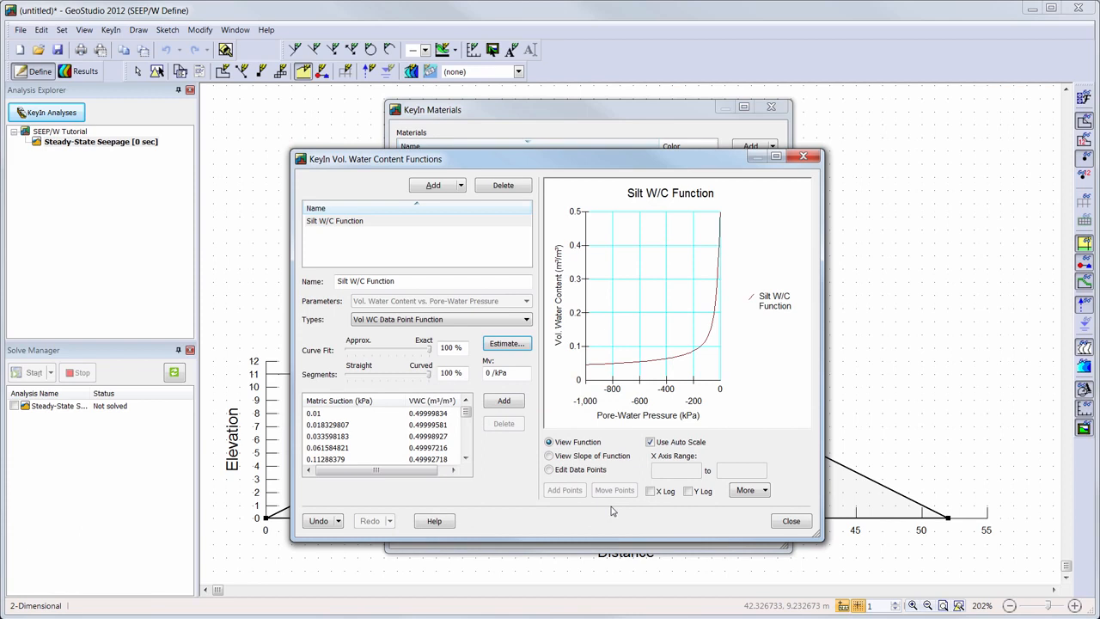
- Set the Silt W/C Function's Mv to 5e-4 /kPa and assign the function as the Embankment material's volumetric water content function
left_click(550, 470)
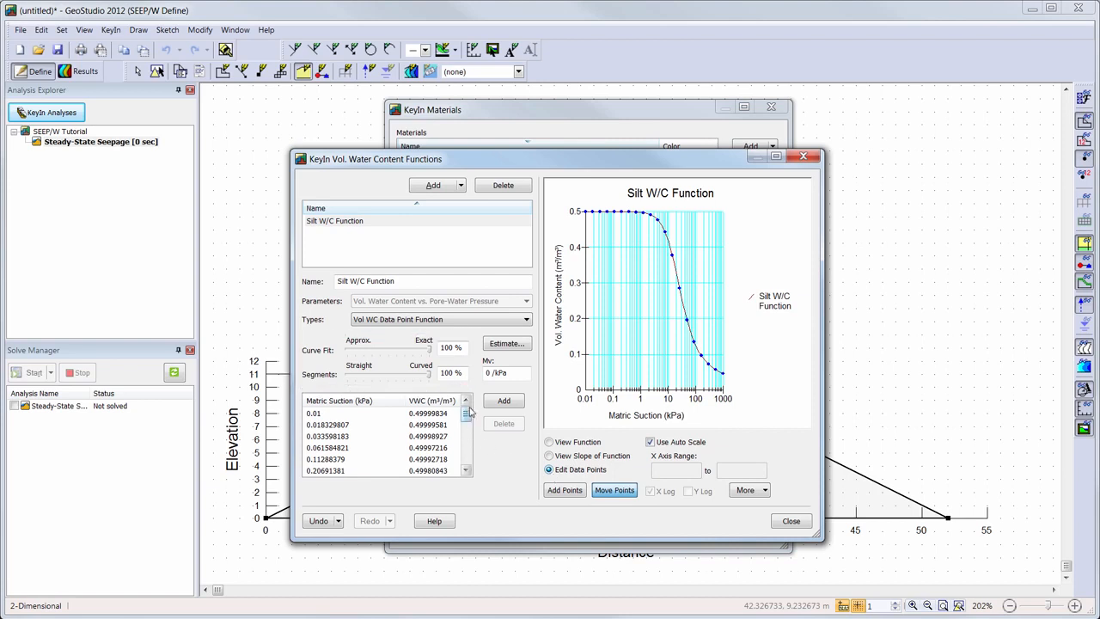
left_click_drag(511, 373, 421, 375)
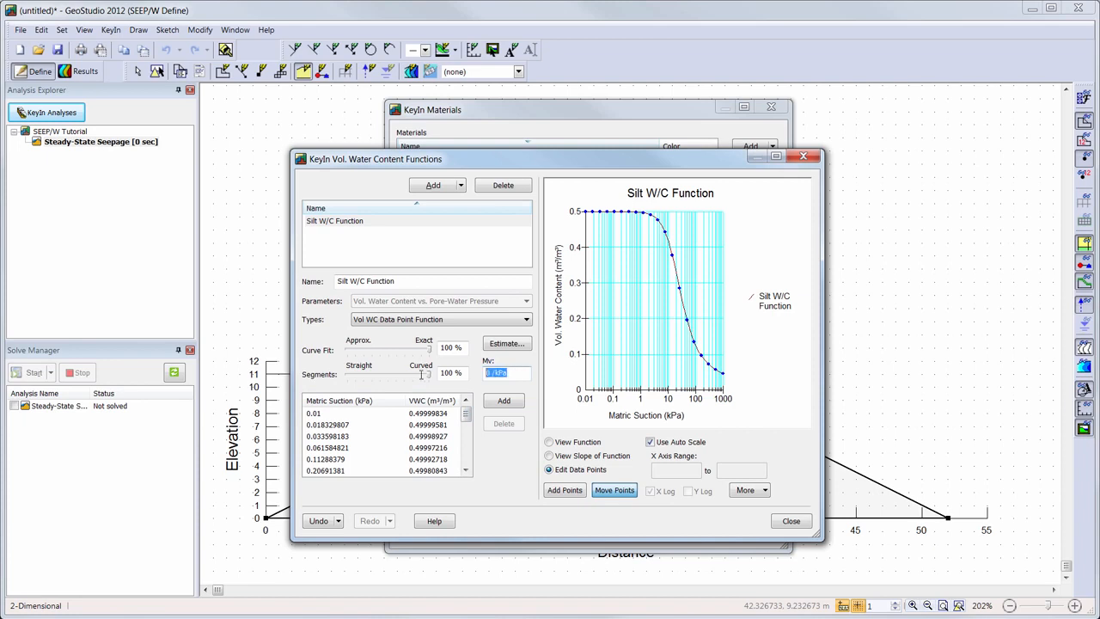
type("5e-4")
key("Return")
left_click(791, 522)
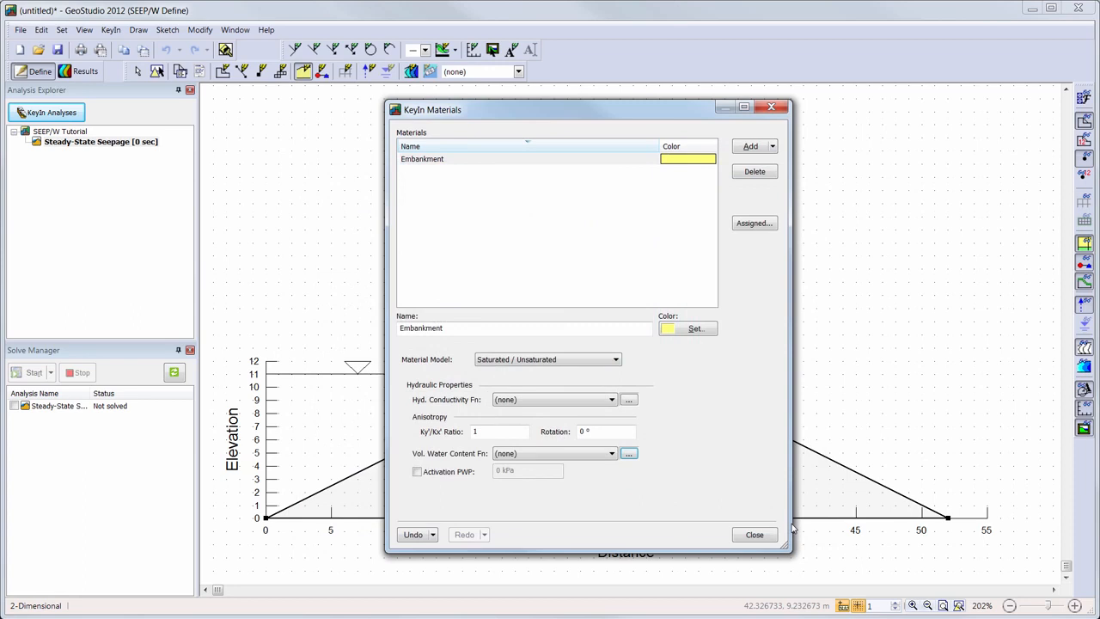
left_click(612, 455)
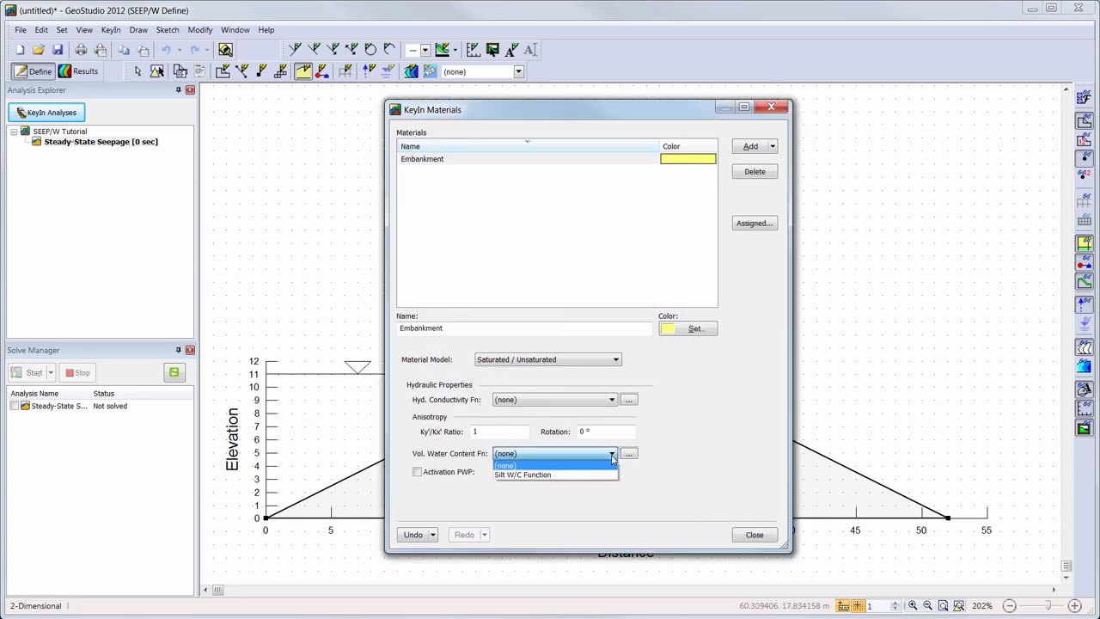
left_click(606, 475)
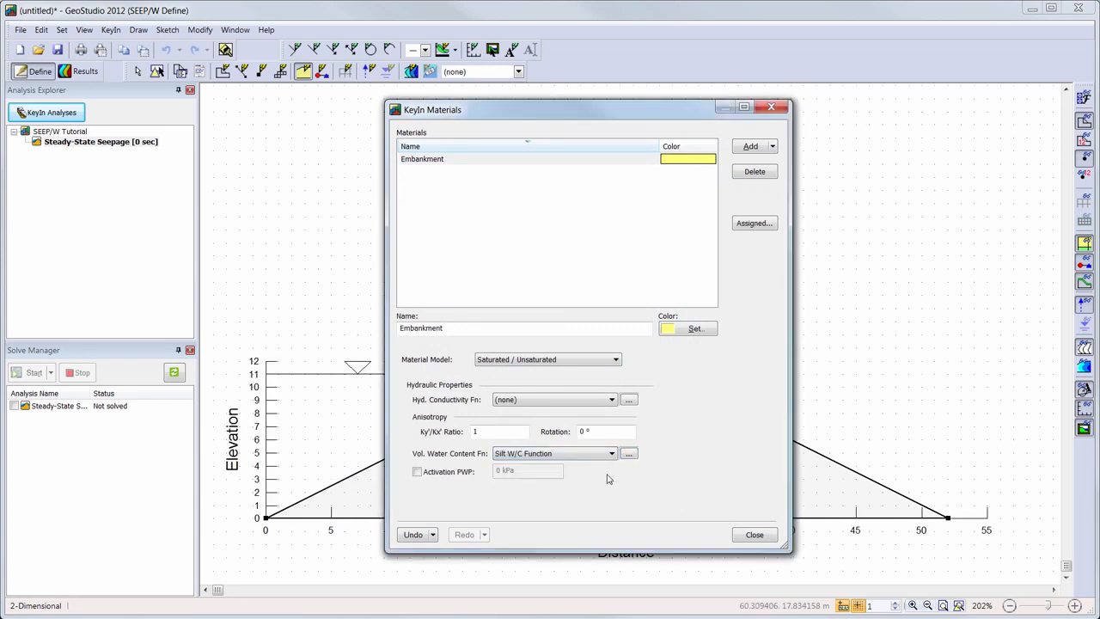
- Add a hydraulic conductivity function named Embankment Conductivity with the type Hyd K Data Point Function
left_click(628, 402)
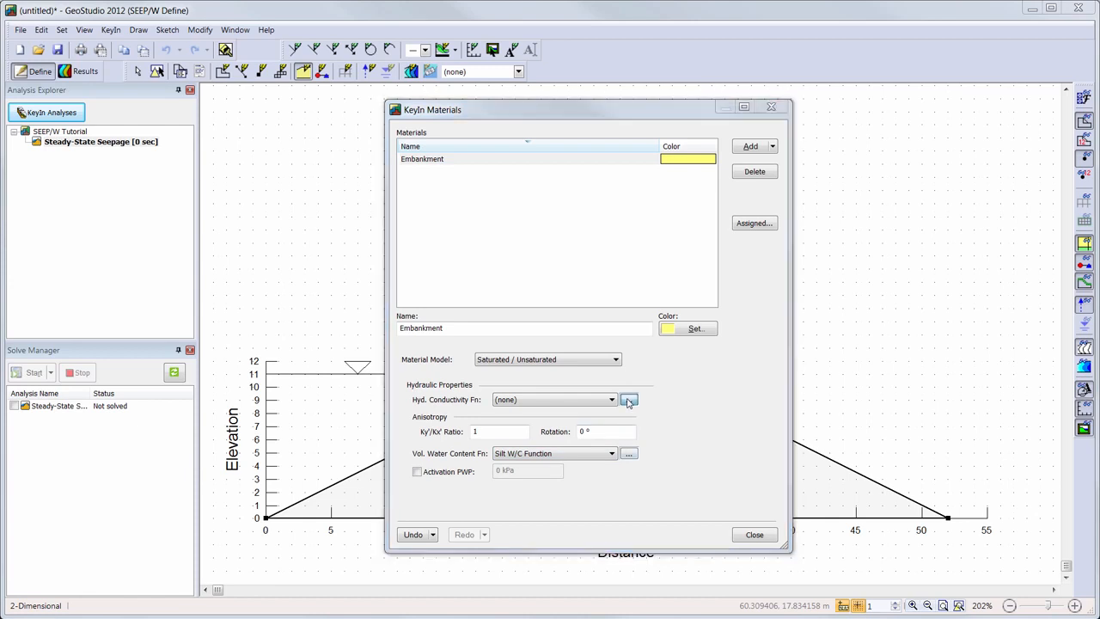
left_click(435, 184)
left_click_drag(408, 282, 304, 284)
type("Emb")
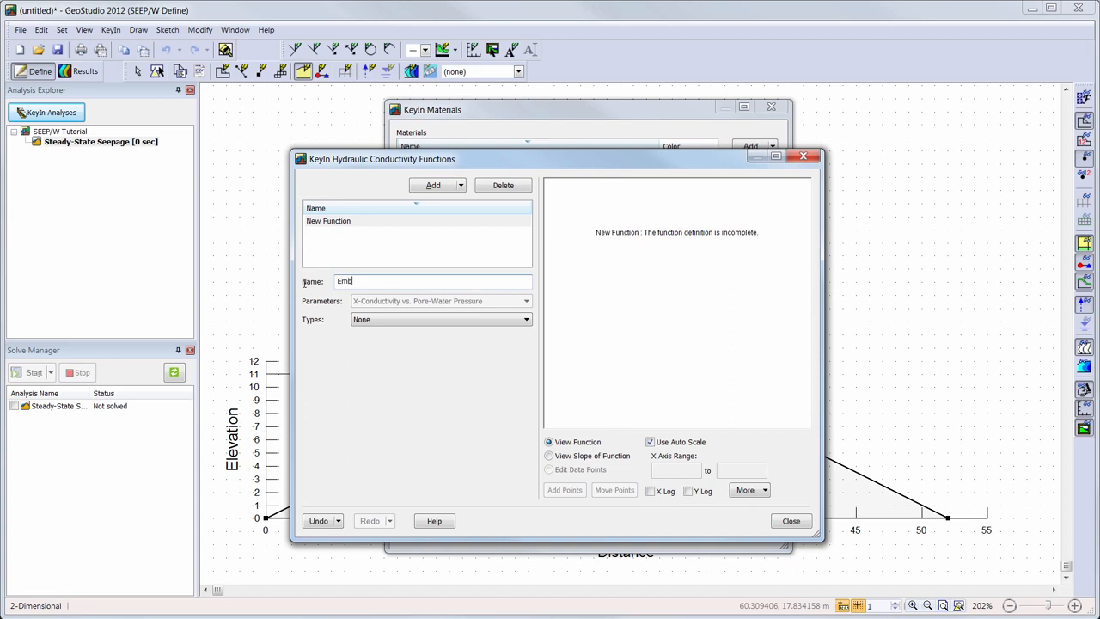
type("ankment Conductivity")
left_click(524, 320)
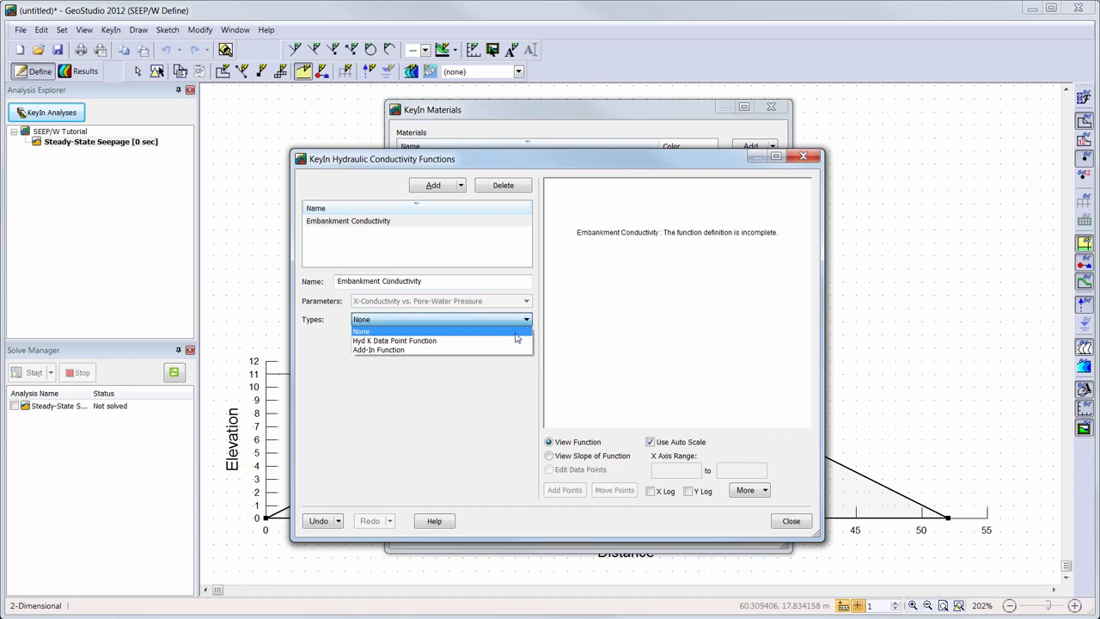
left_click(514, 342)
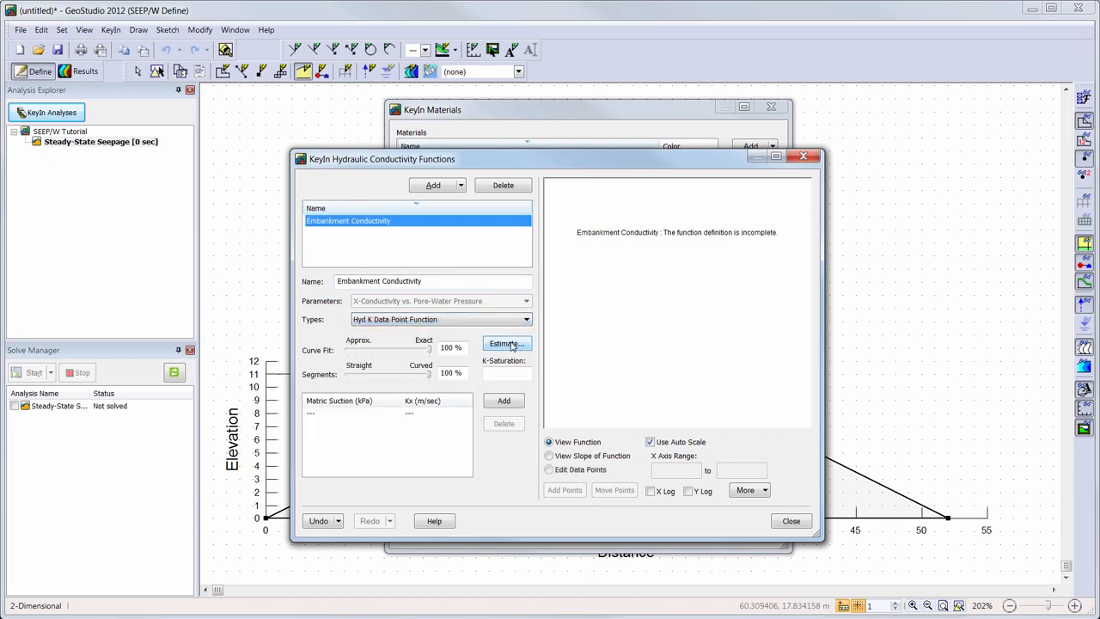
- Estimate the conductivity function by Van Genuchten from the Silt W/C Function, with saturated K of 1e-6 m/sec and residual water content of 0.05 m³/m³
left_click(507, 344)
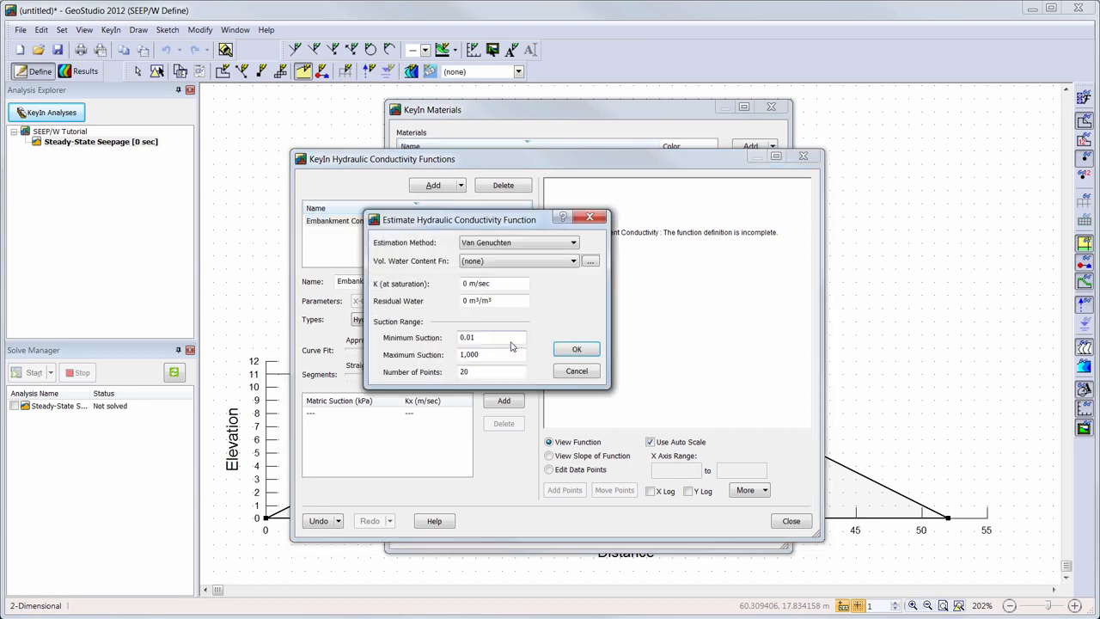
left_click(574, 243)
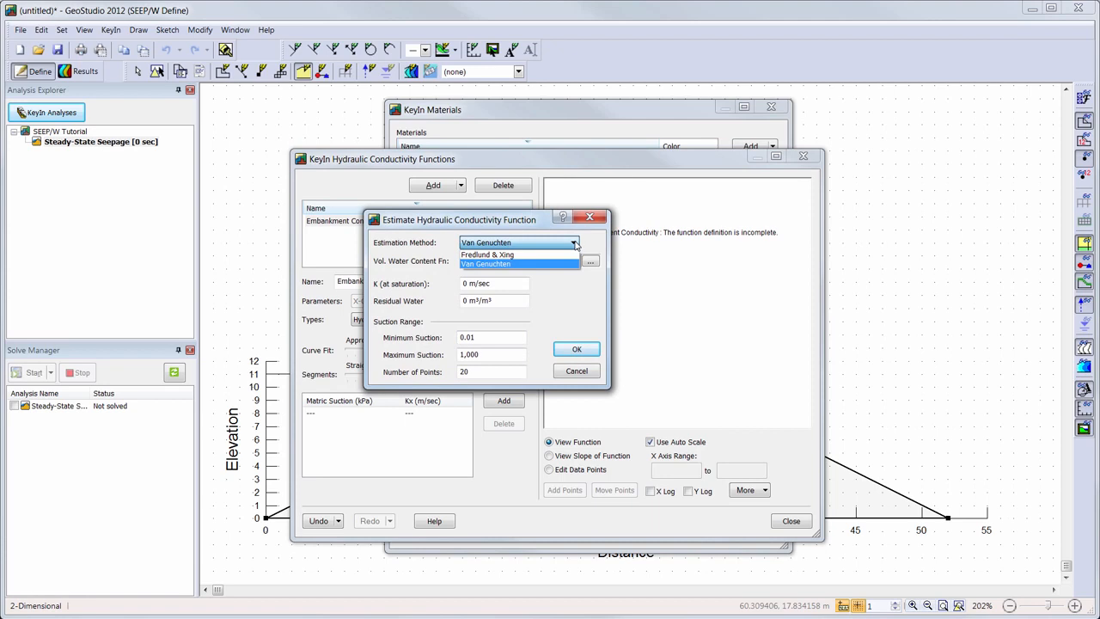
left_click(574, 243)
left_click(574, 261)
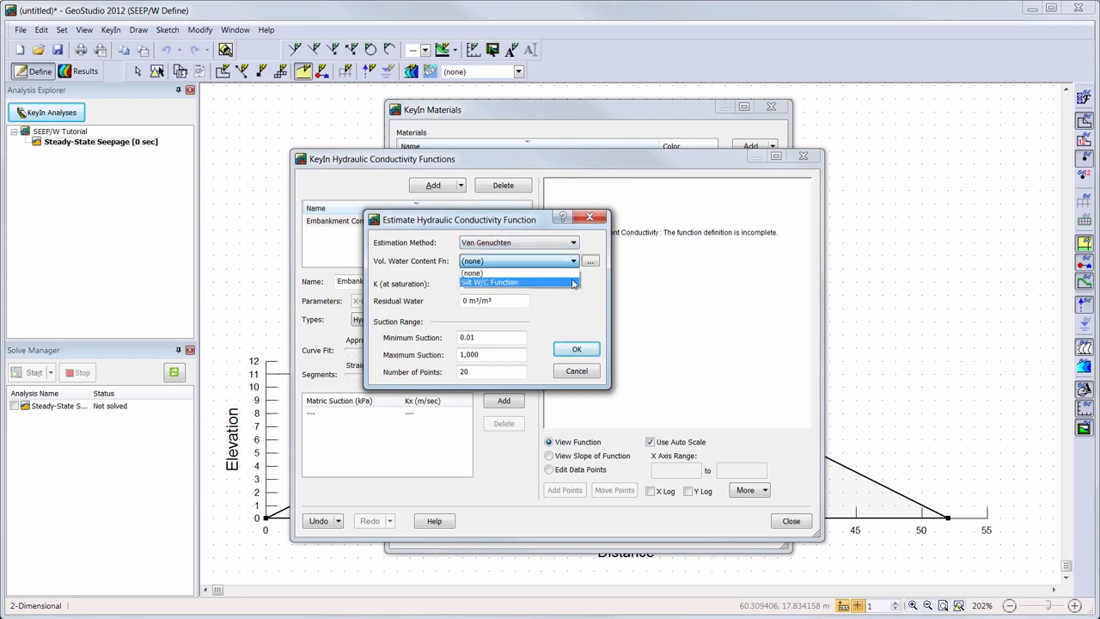
left_click(574, 283)
left_click_drag(515, 283, 421, 283)
type("1e-6")
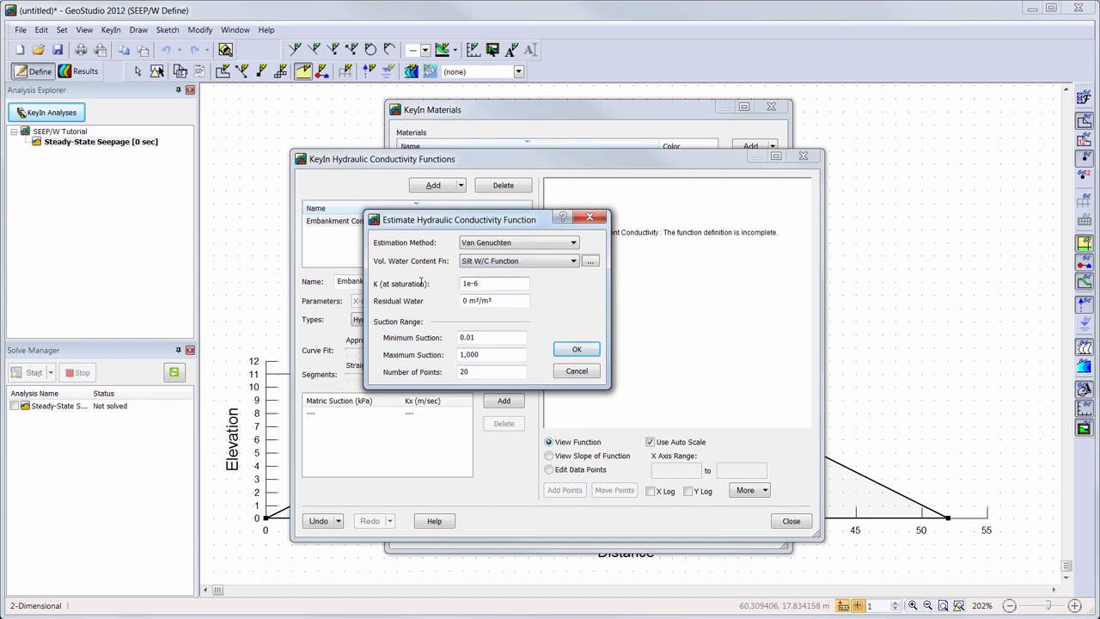
key("Tab")
type("0.05")
key("Tab")
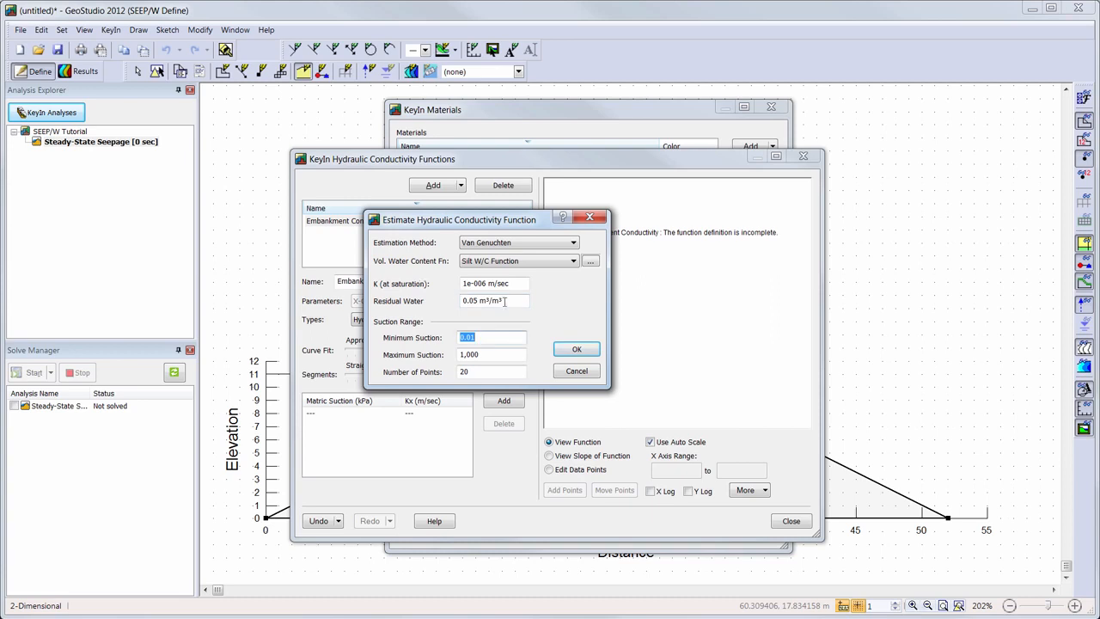
left_click(576, 351)
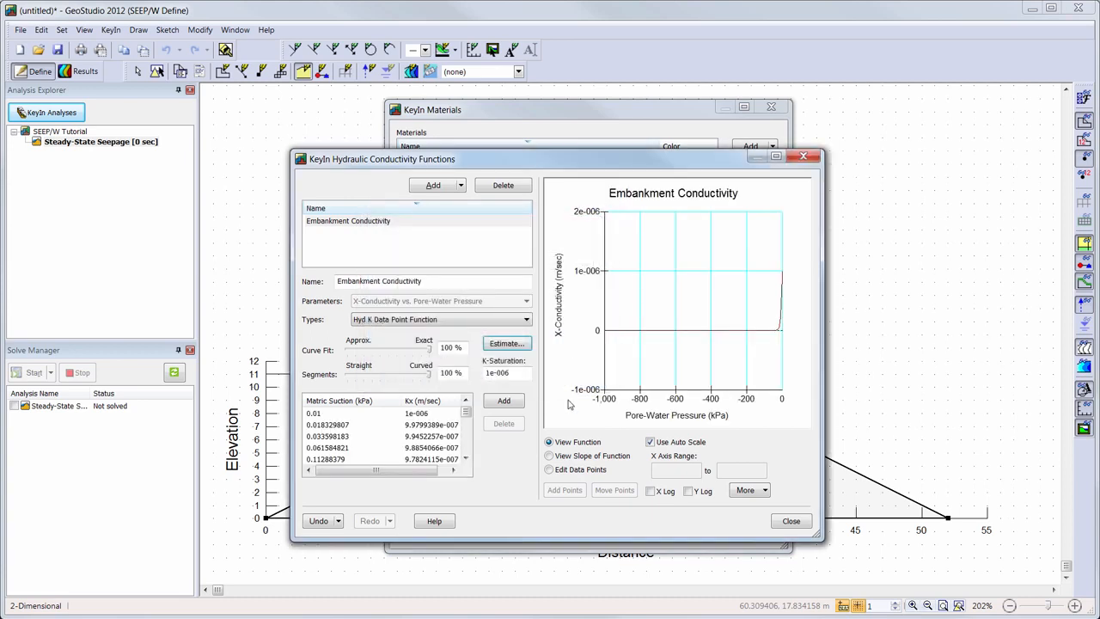
- Examine the Embankment Conductivity data points on the graph and assign the function as the Embankment material's hydraulic conductivity function
left_click(550, 470)
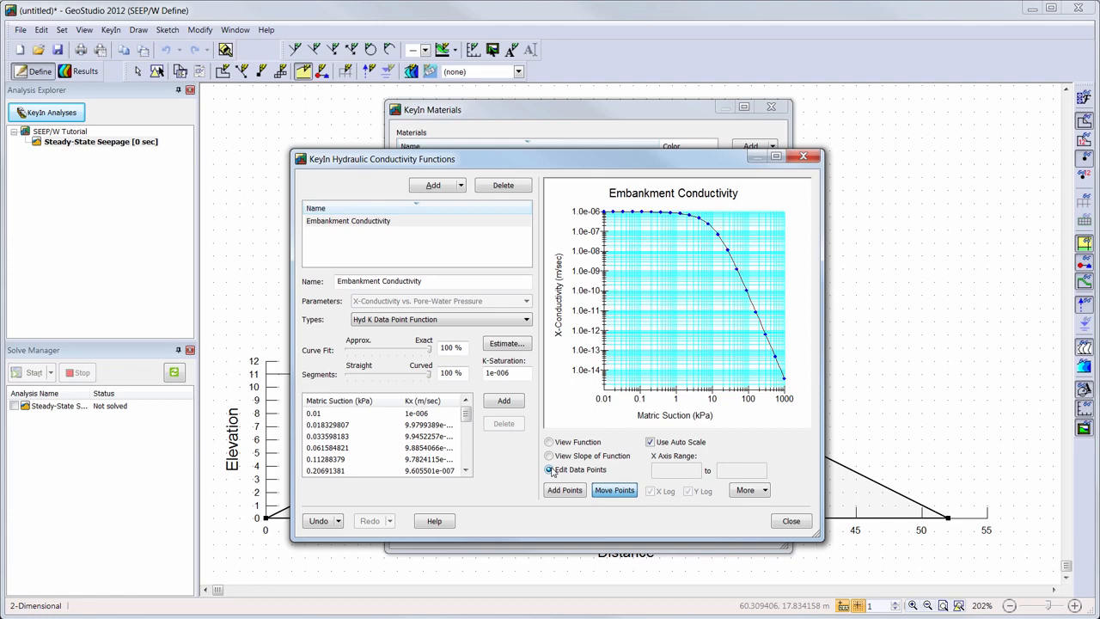
left_click(681, 206)
left_click_drag(703, 247, 791, 409)
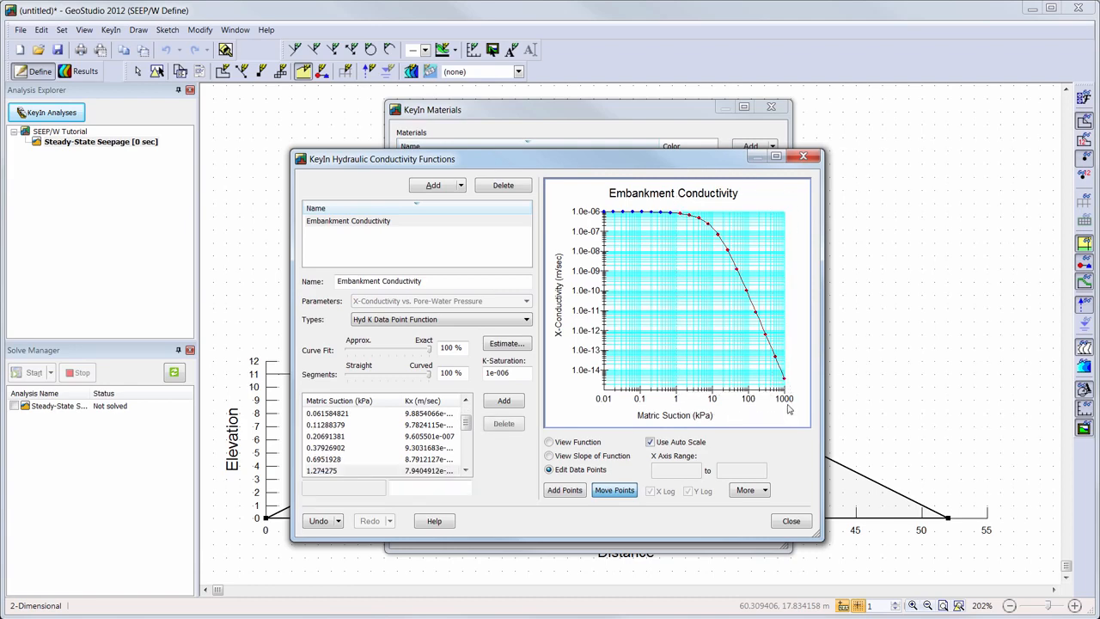
left_click(747, 291)
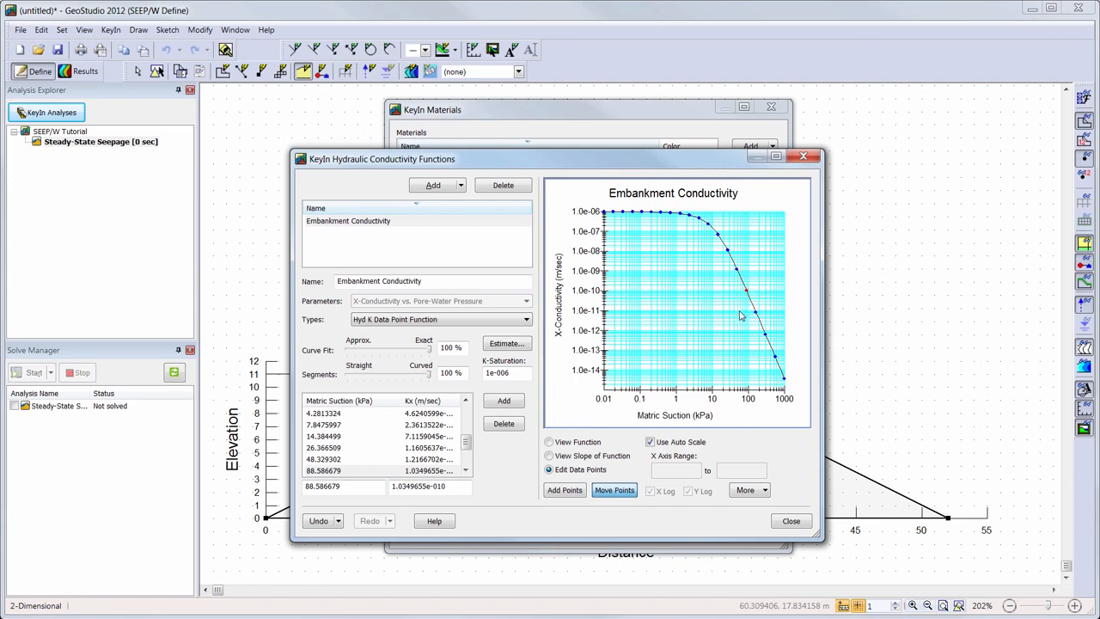
left_click(791, 522)
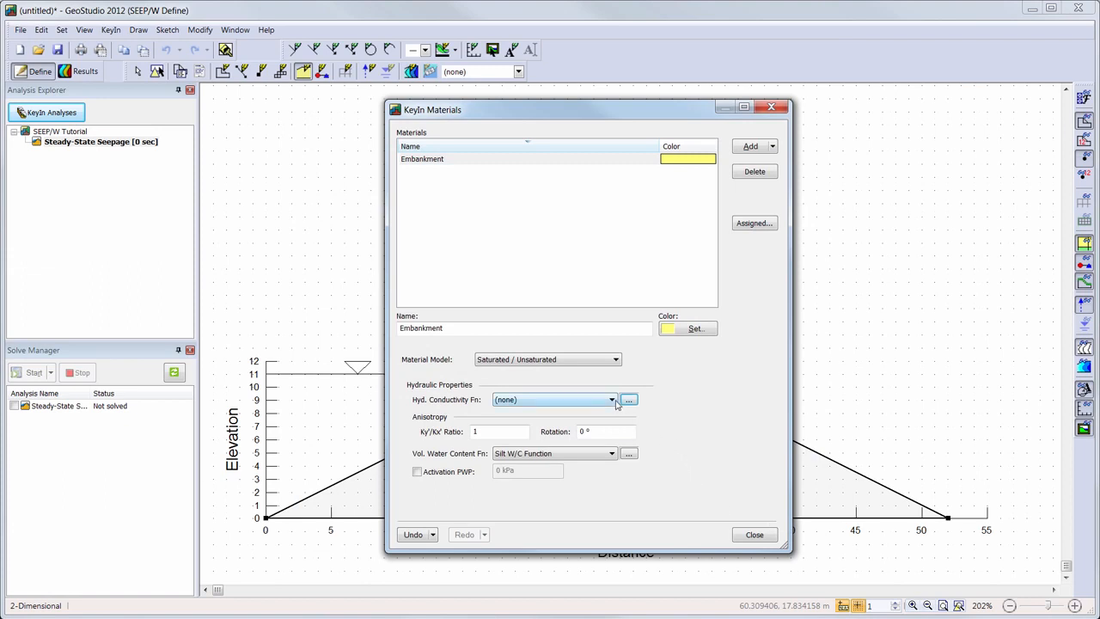
left_click(612, 402)
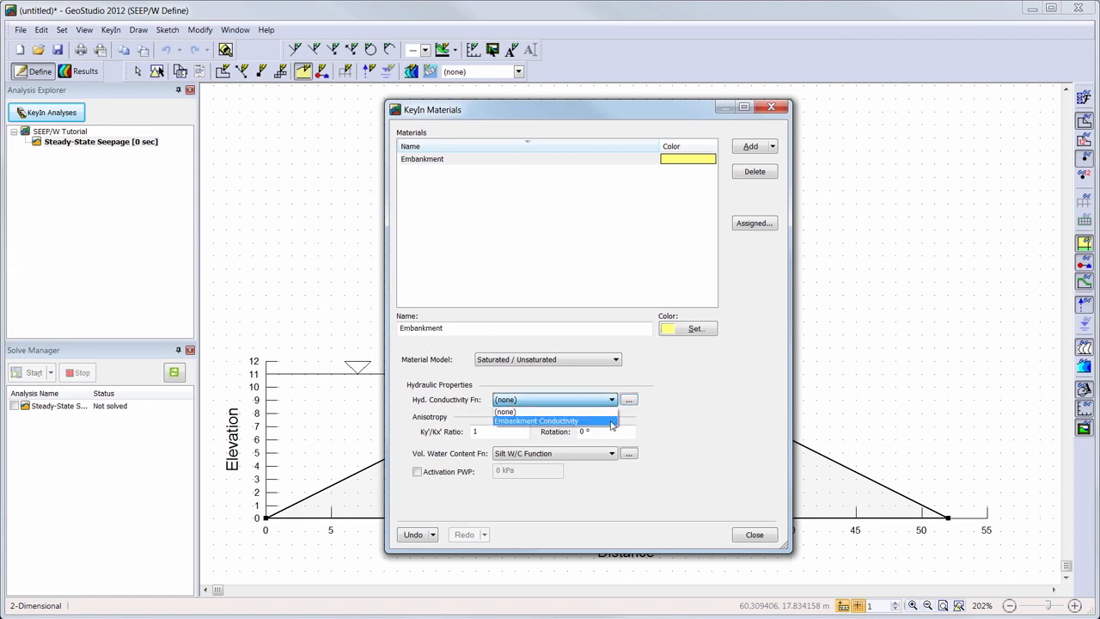
left_click(612, 421)
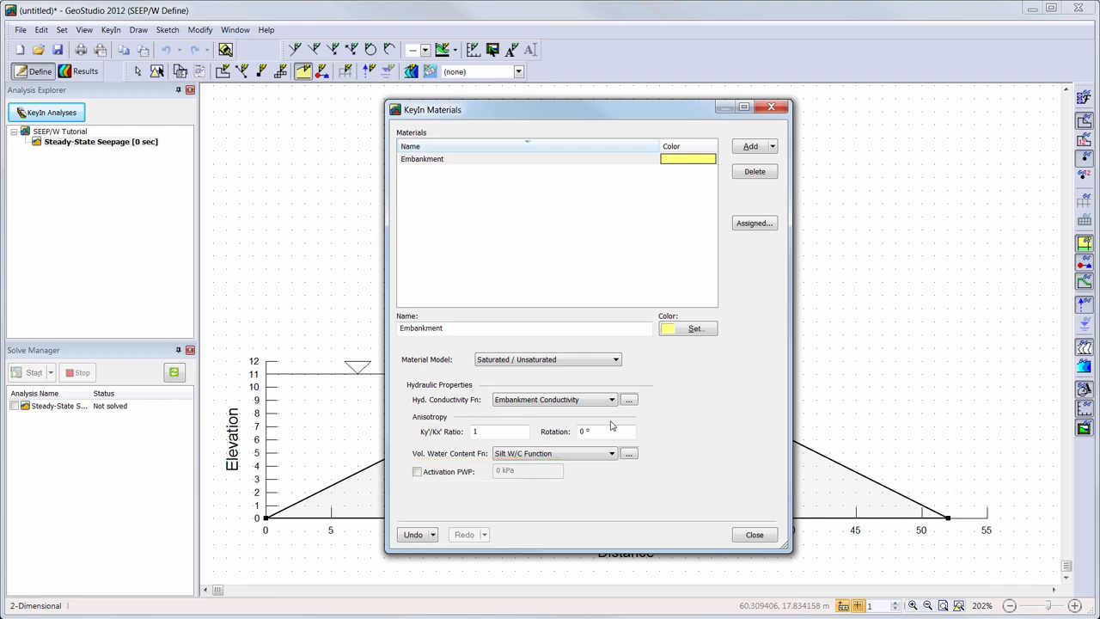
left_click(755, 536)
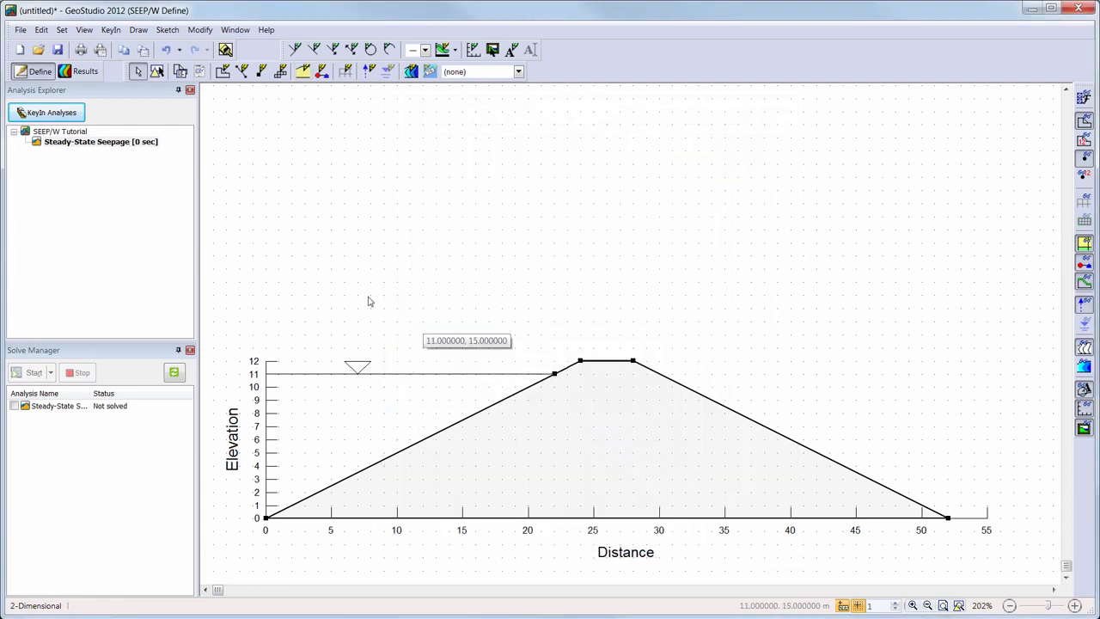
- Assign the Embankment material to the drawn embankment region
left_click(302, 71)
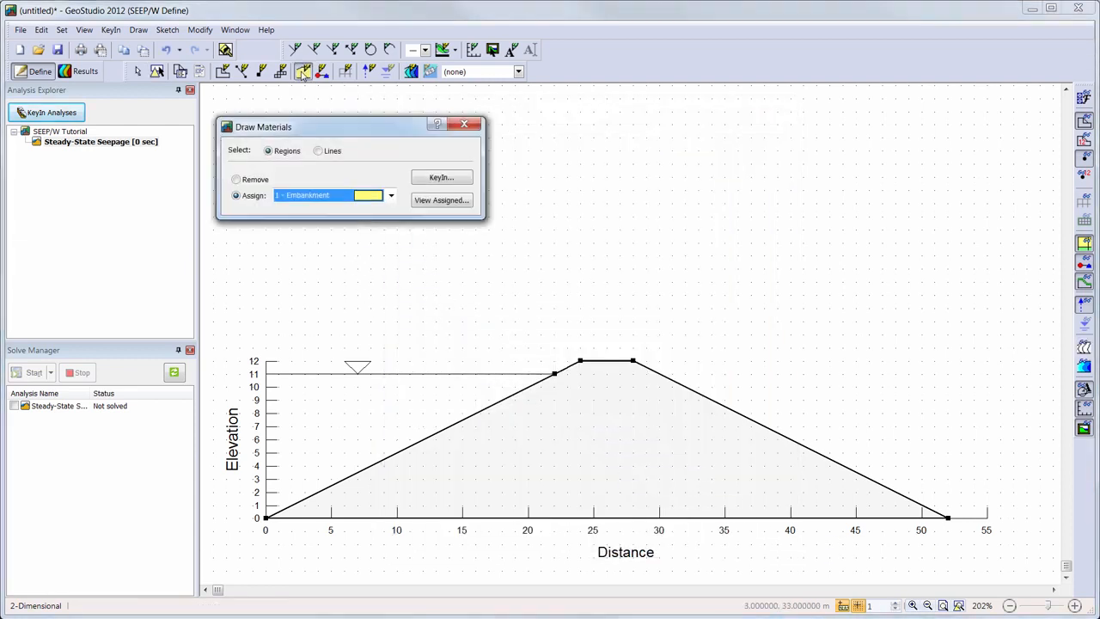
left_click(607, 438)
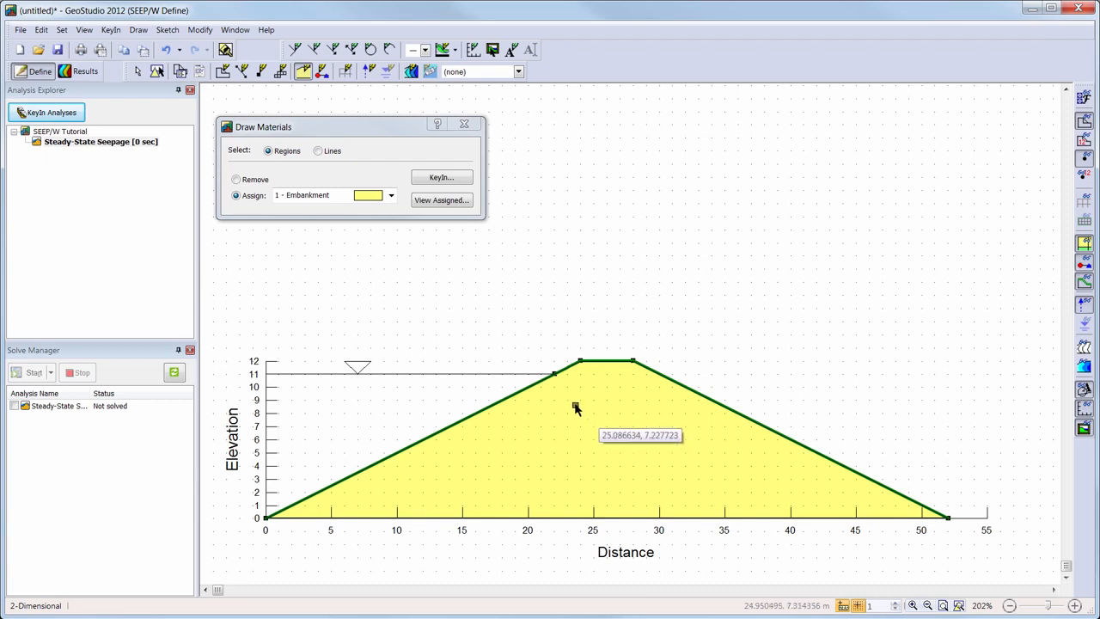
left_click(463, 127)
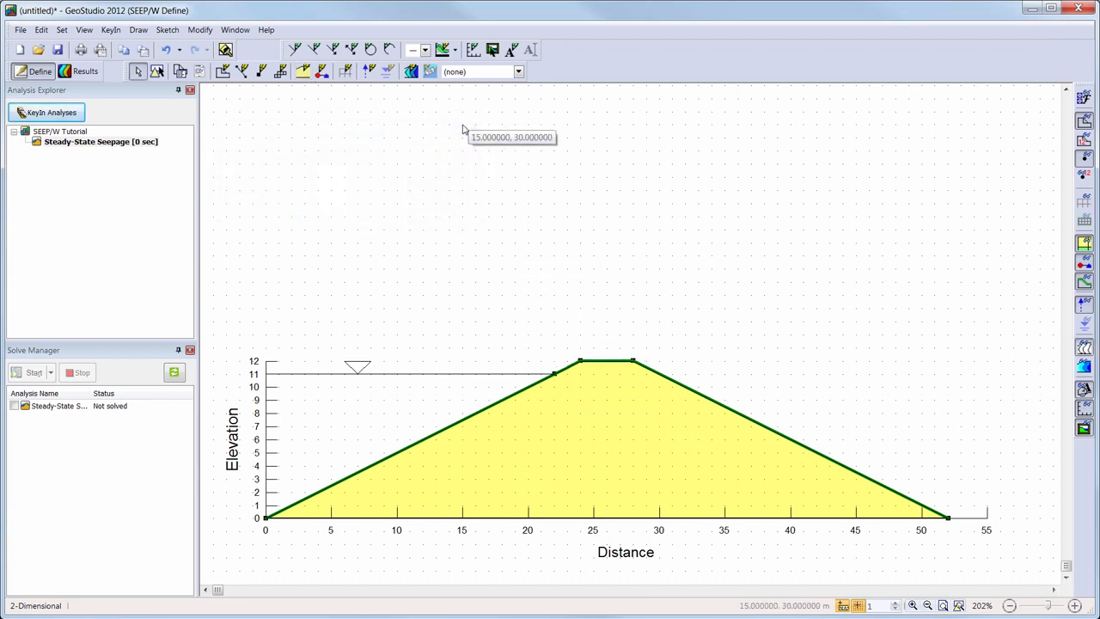
- Review the existing boundary conditions and add a hydraulic one named Reservoir Head = 11m, type Head (H) with a constant action of 11 m
left_click(111, 32)
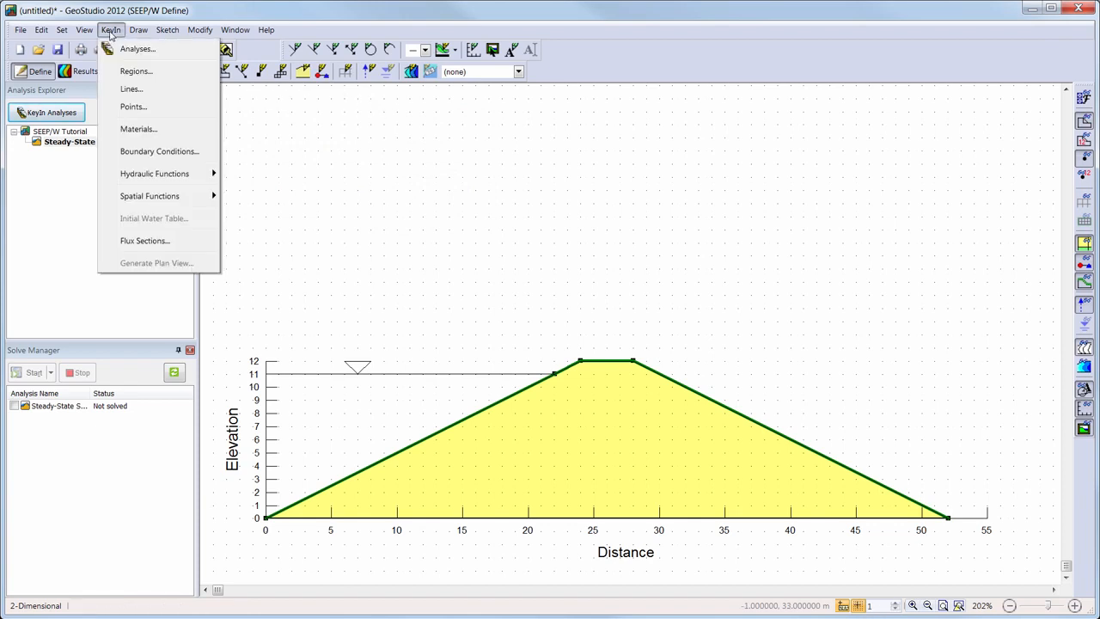
left_click(133, 153)
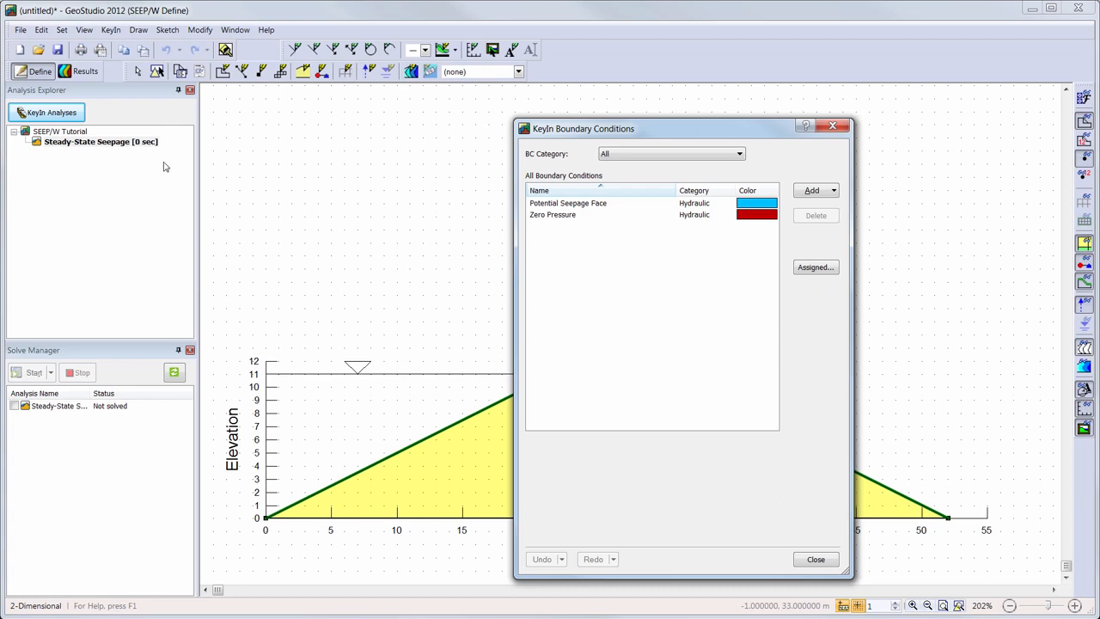
left_click(644, 208)
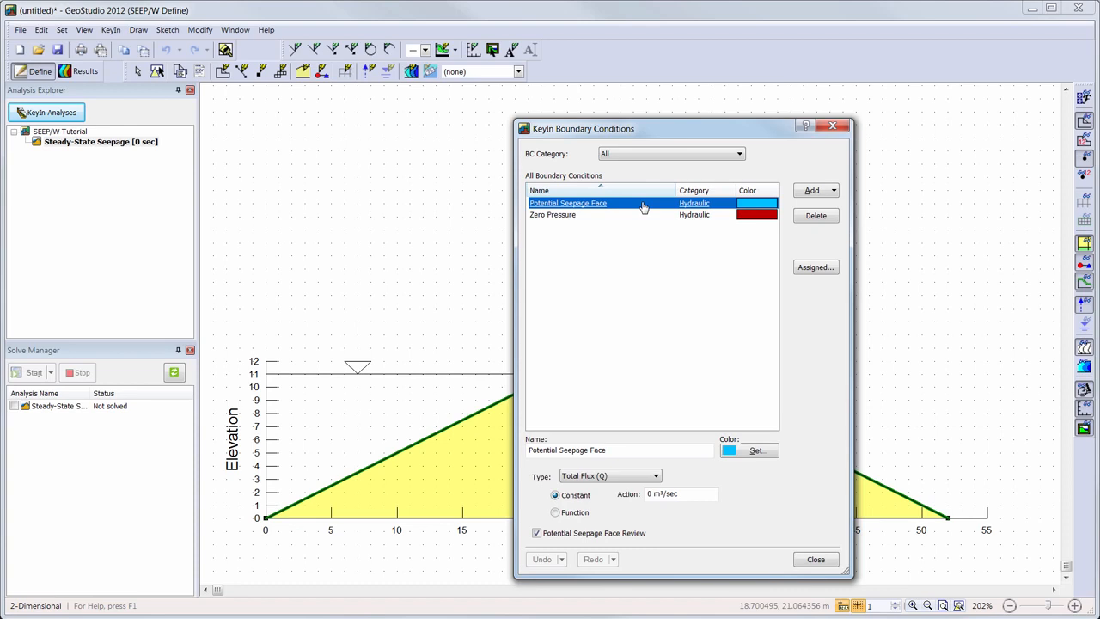
left_click(643, 216)
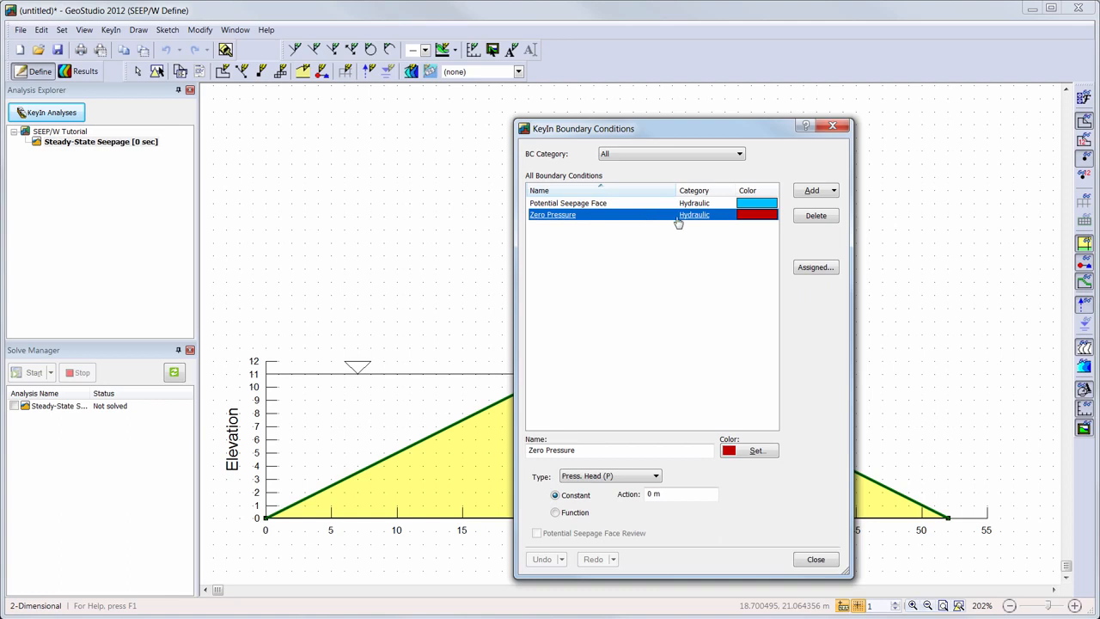
left_click(834, 191)
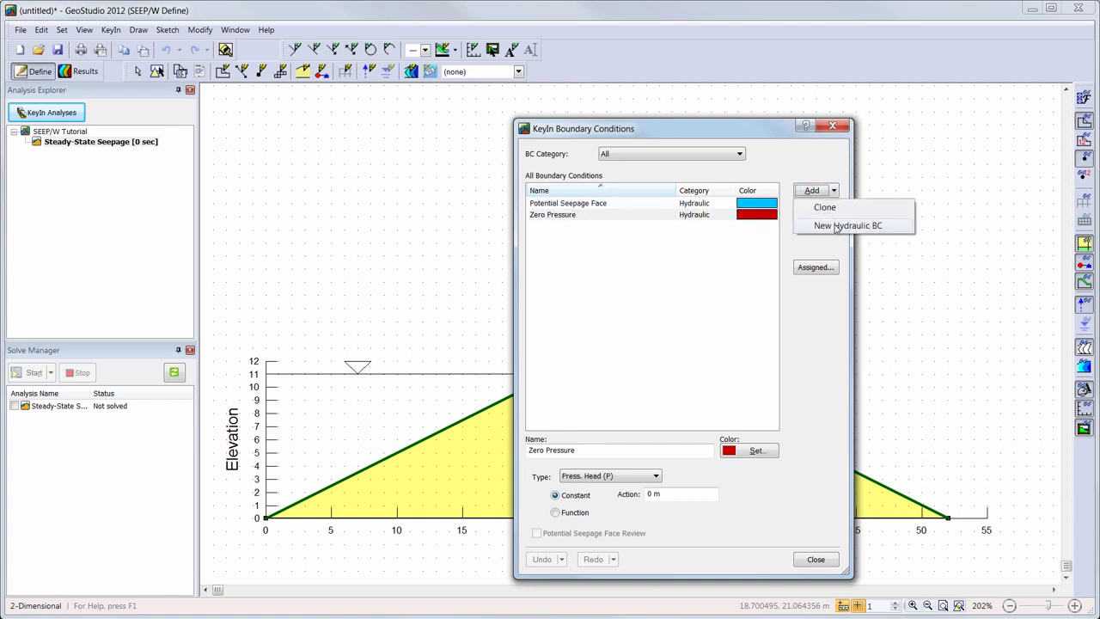
left_click(836, 226)
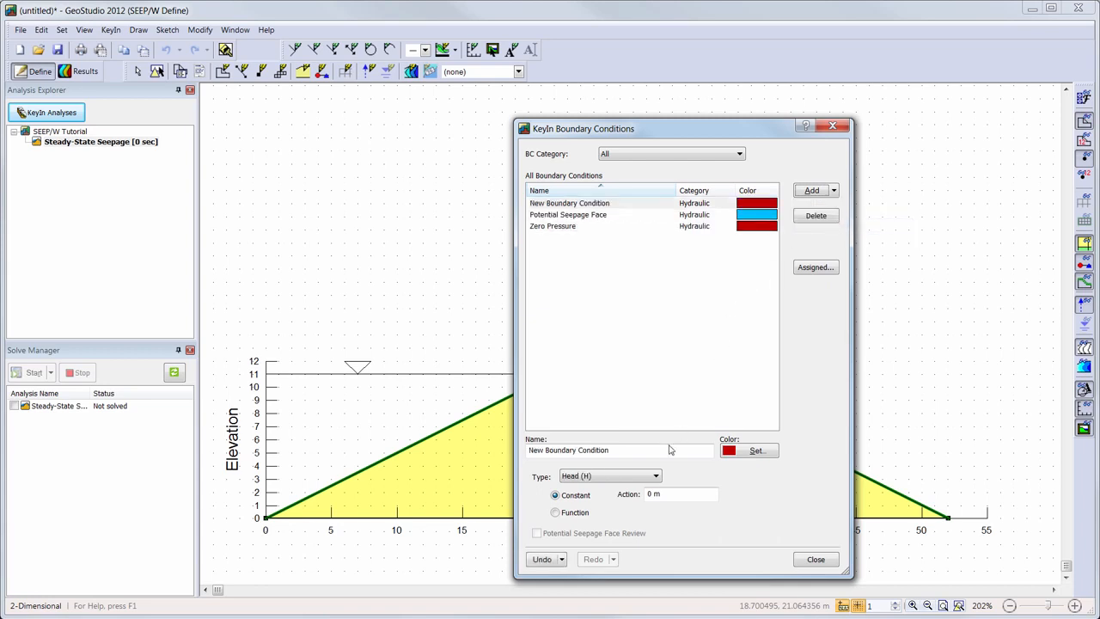
left_click_drag(665, 452, 444, 445)
key("BackSpace")
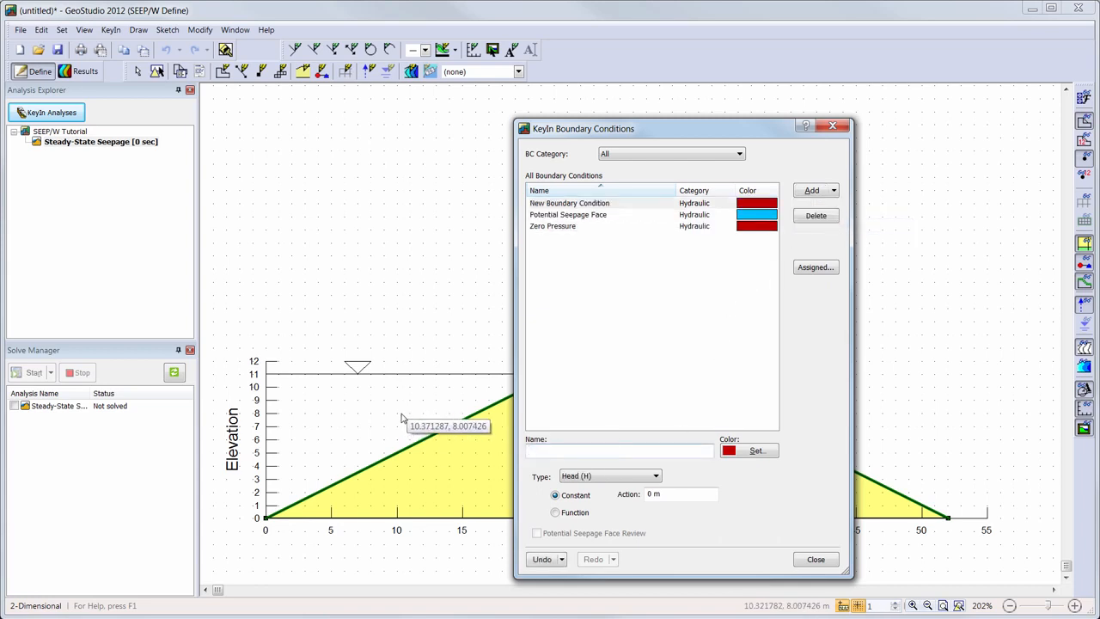
type("Reservoir Head = 11m")
left_click(666, 496)
type("11")
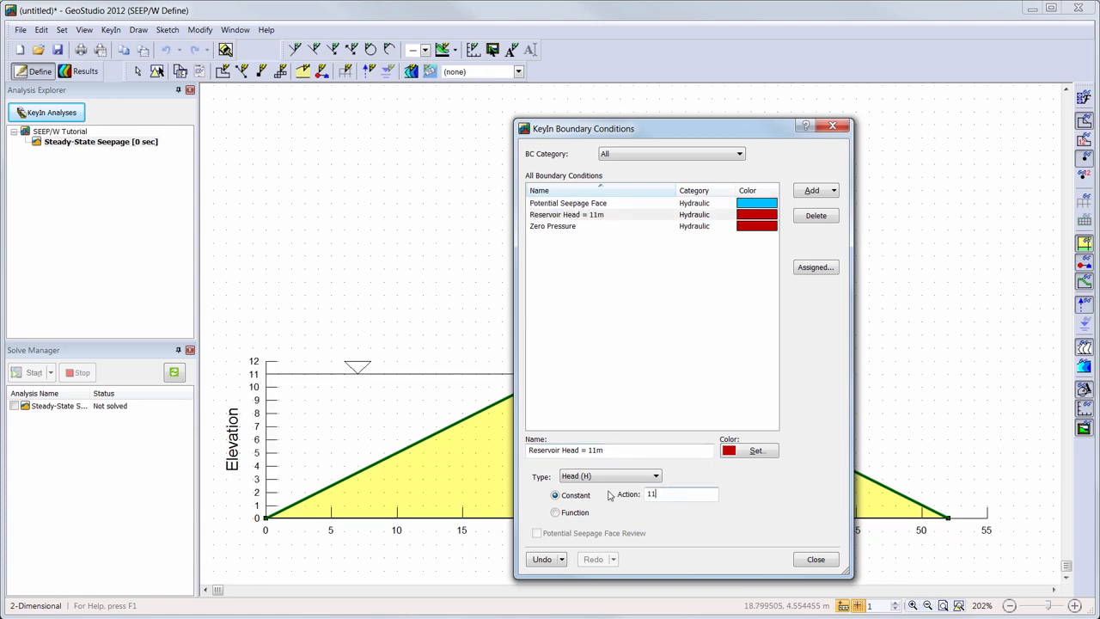
key("Tab")
- Set the display colour of the Reservoir Head = 11m boundary condition to bright green
left_click(774, 452)
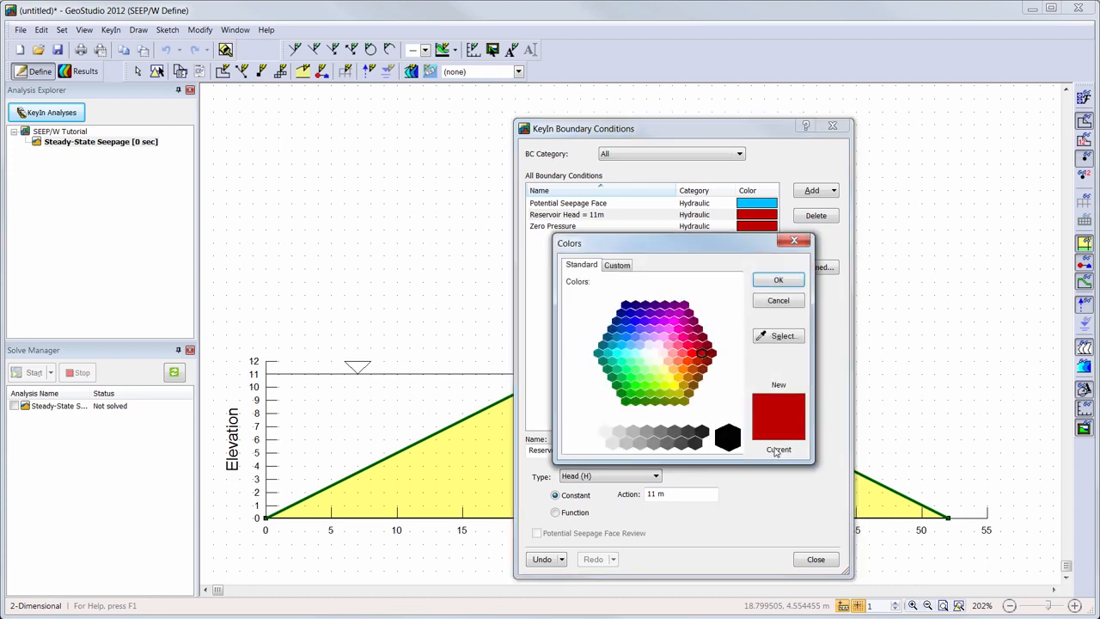
left_click(633, 387)
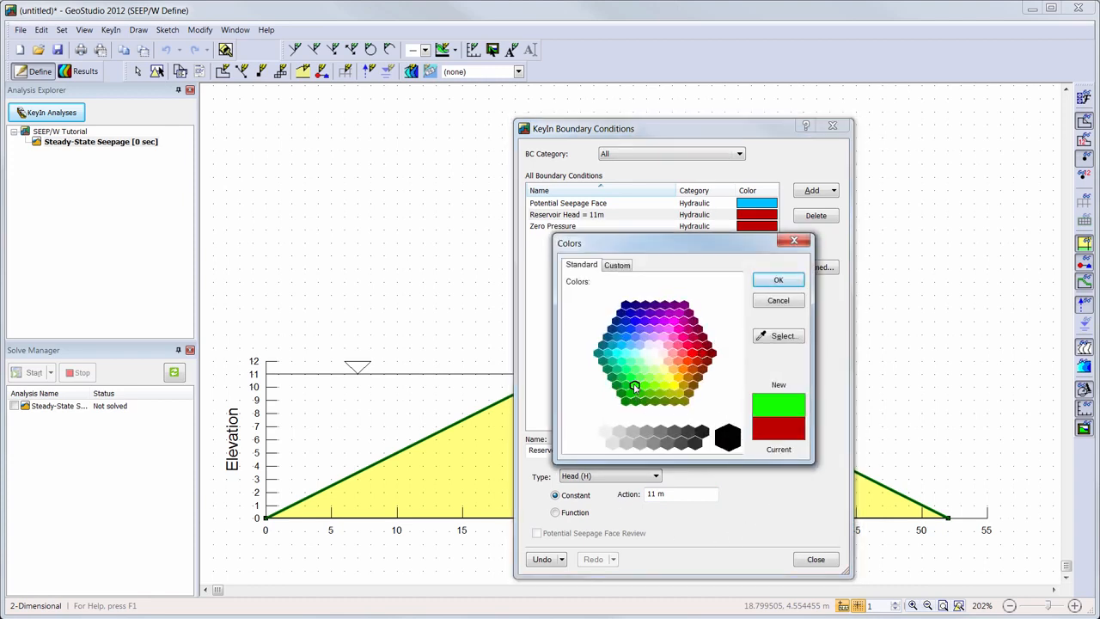
left_click(776, 282)
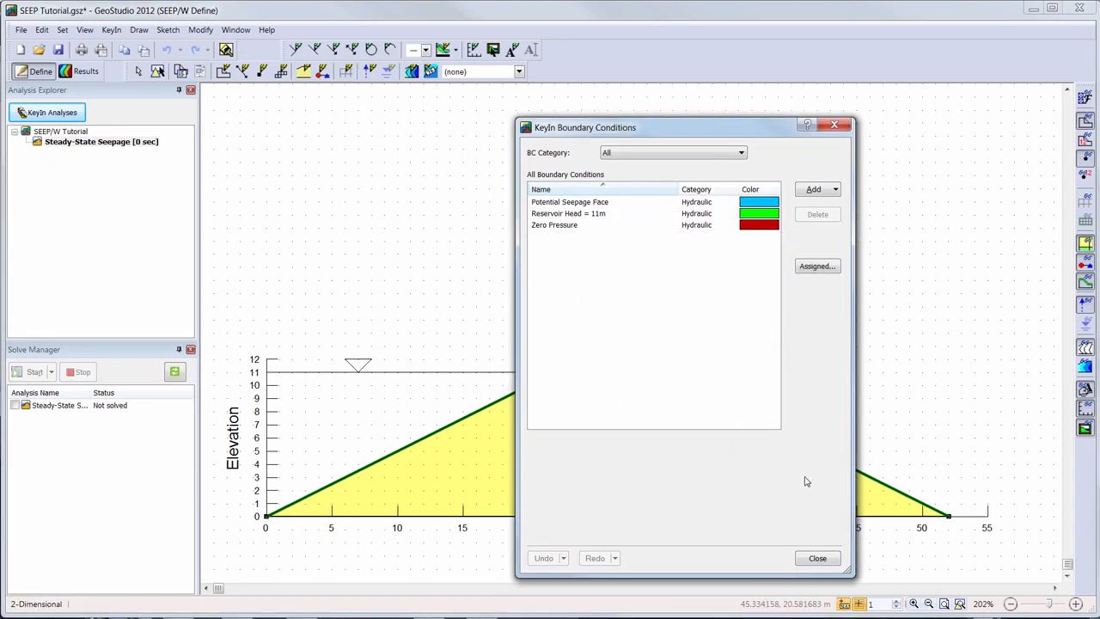
left_click(818, 557)
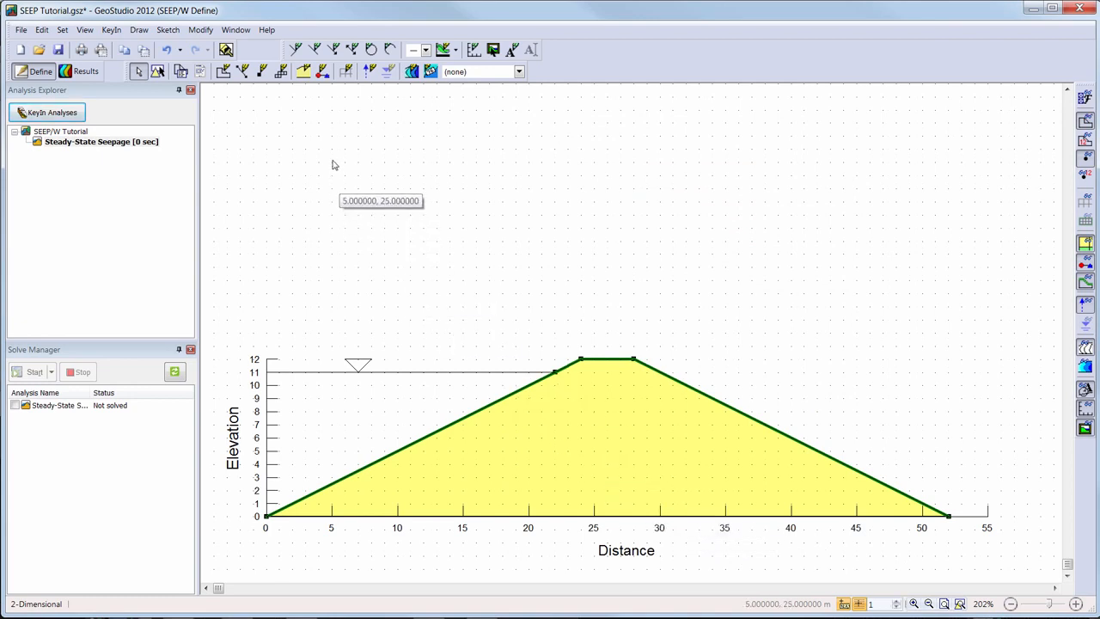
- Assign the Reservoir Head = 11m boundary condition to the upstream slope line below the reservoir level
left_click(324, 76)
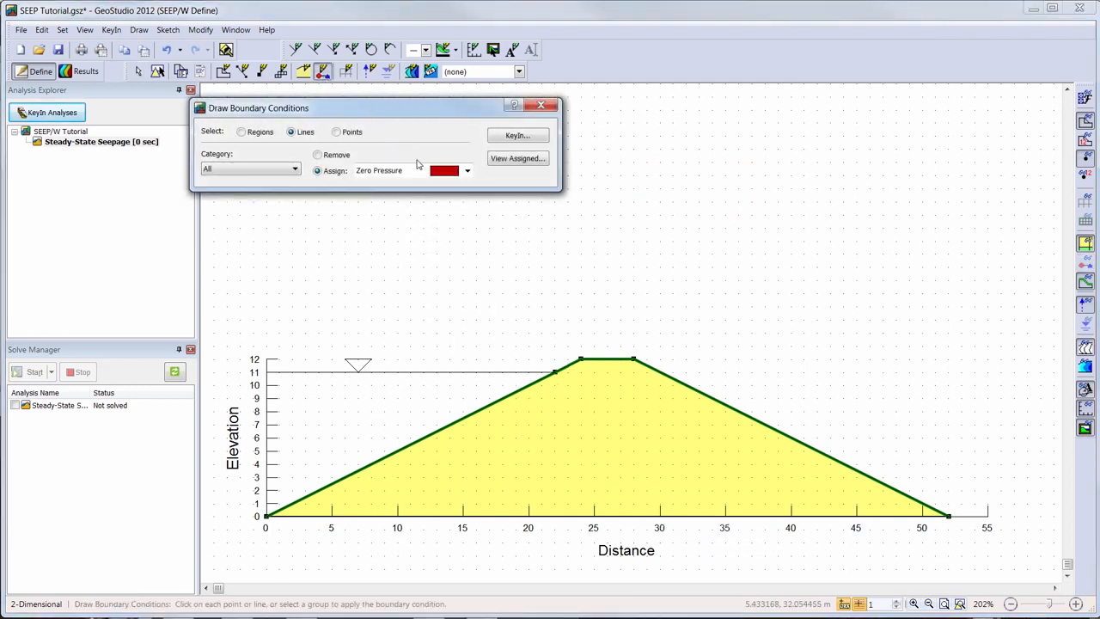
left_click(468, 171)
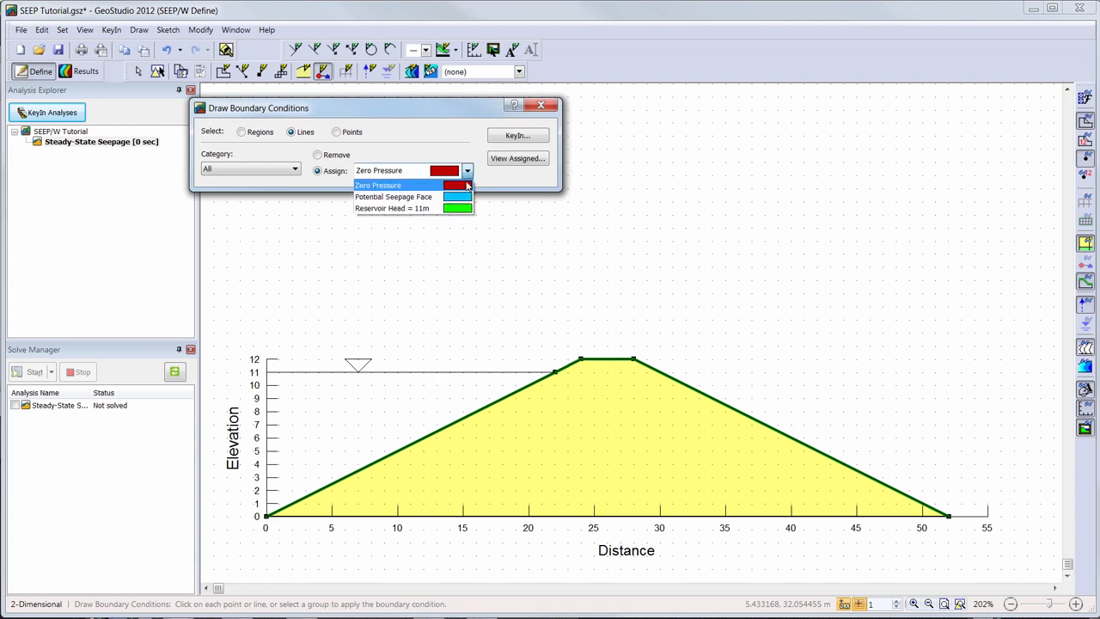
left_click(465, 209)
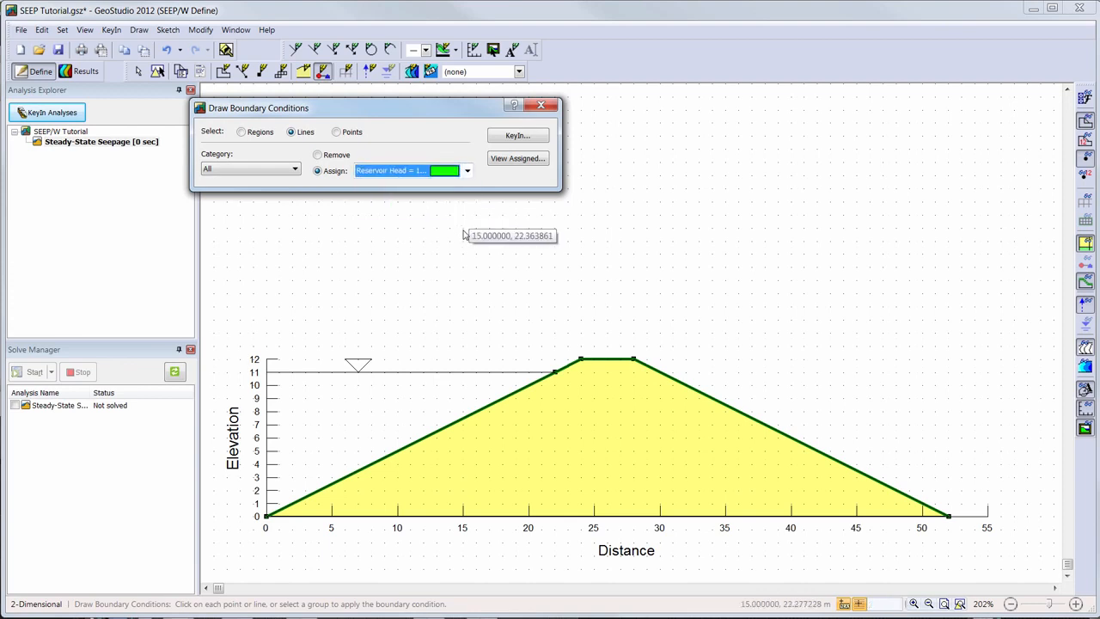
left_click(466, 417)
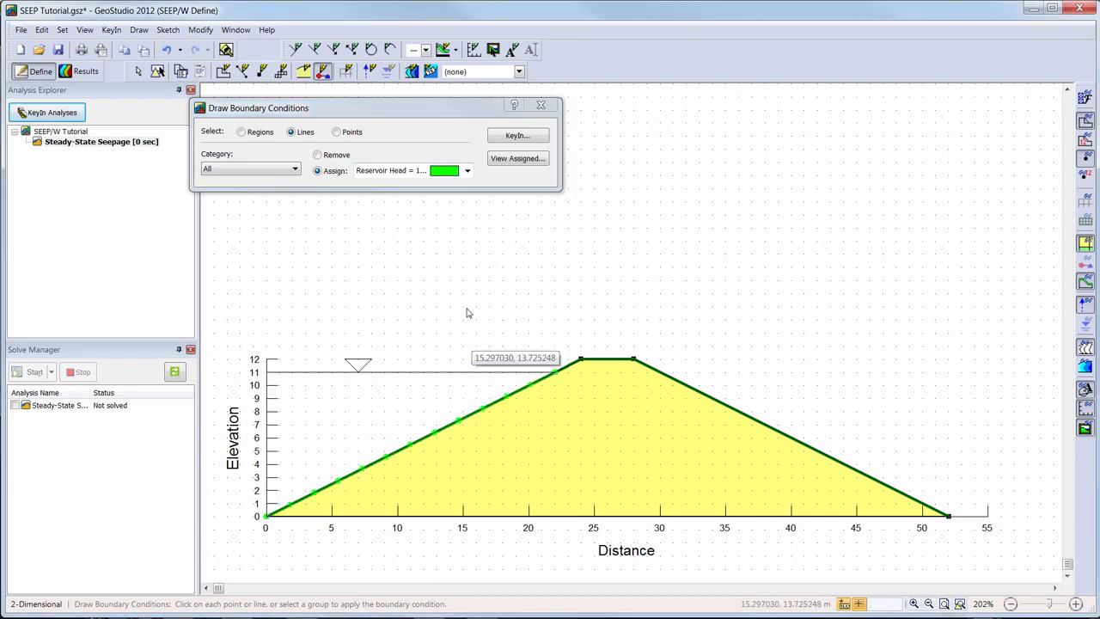
- Assign the Potential Seepage Face boundary condition to the downstream slope line of the embankment
left_click(468, 171)
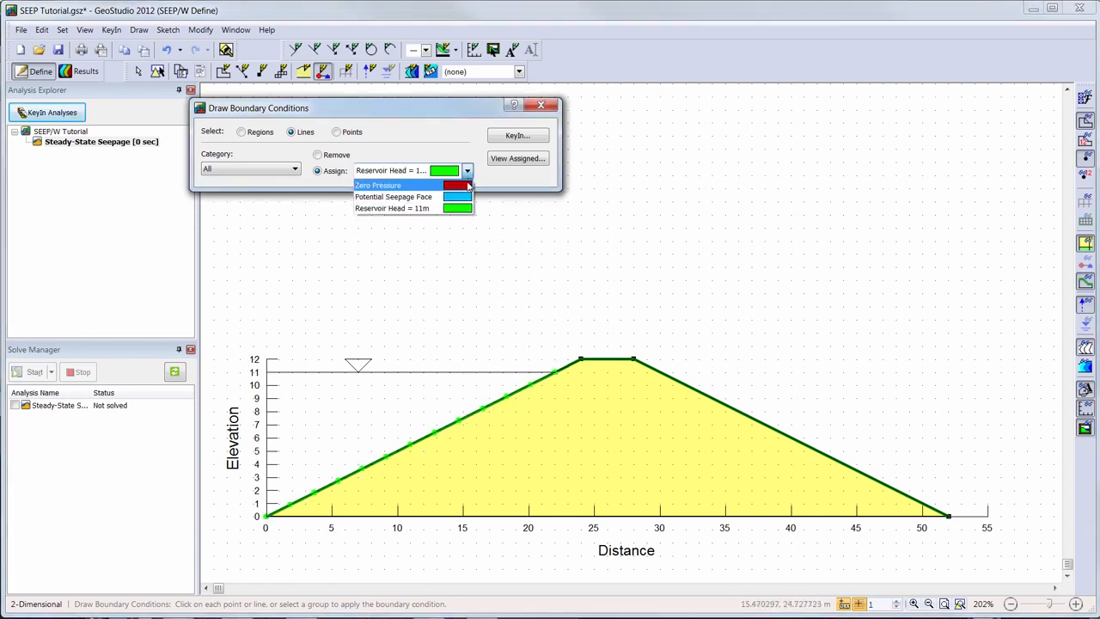
left_click(466, 198)
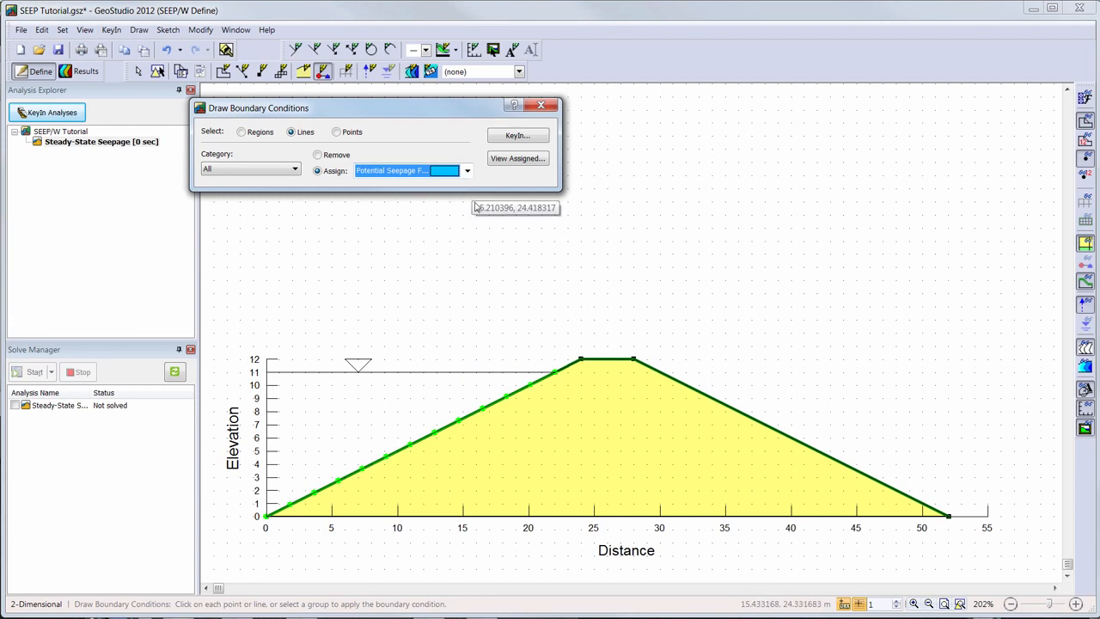
left_click(722, 408)
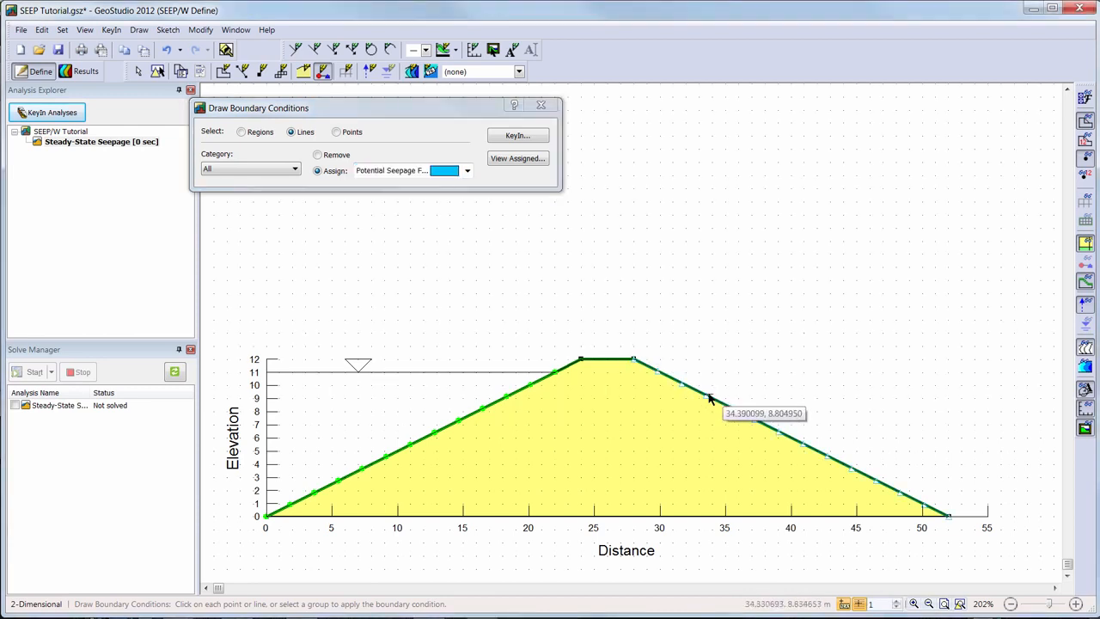
- Assign the Zero Pressure boundary condition to the point at the downstream toe (52, 0)
left_click(468, 170)
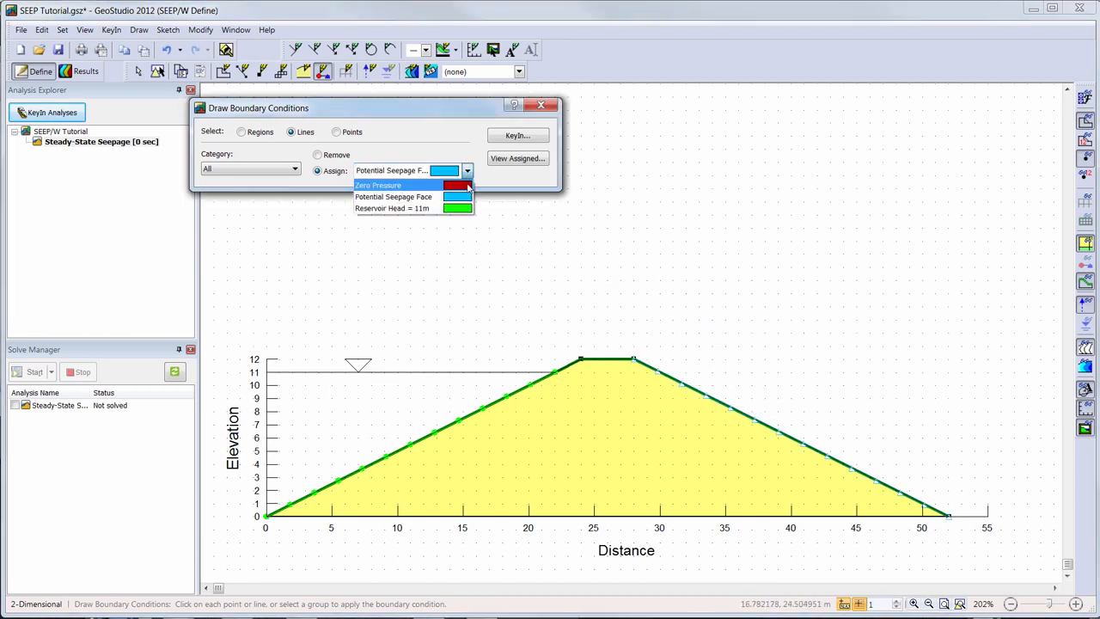
left_click(468, 188)
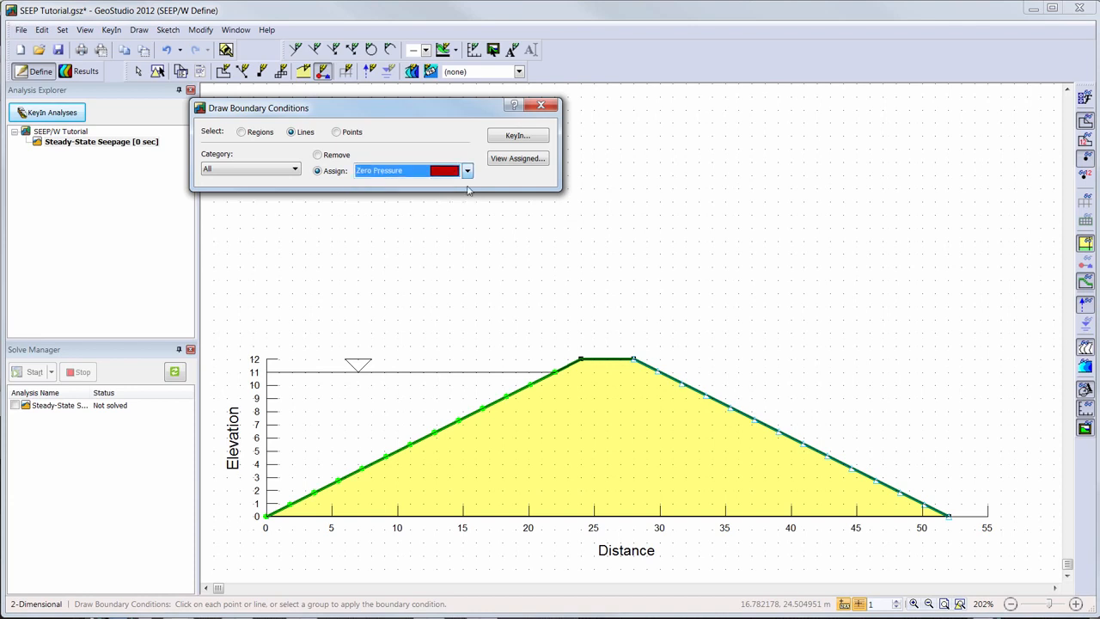
left_click(352, 133)
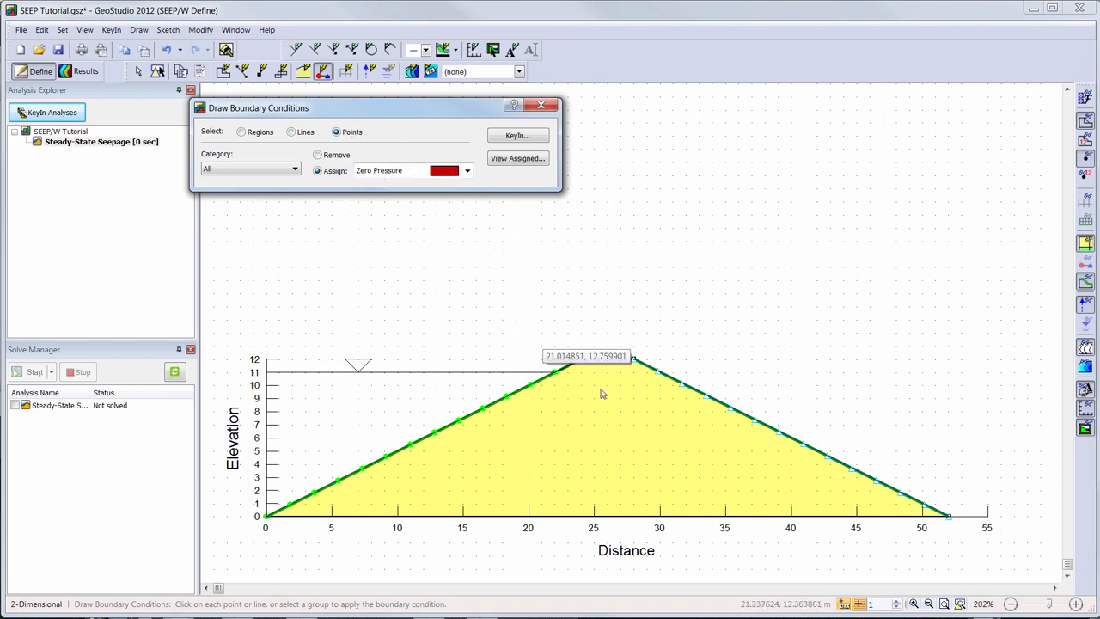
left_click(948, 517)
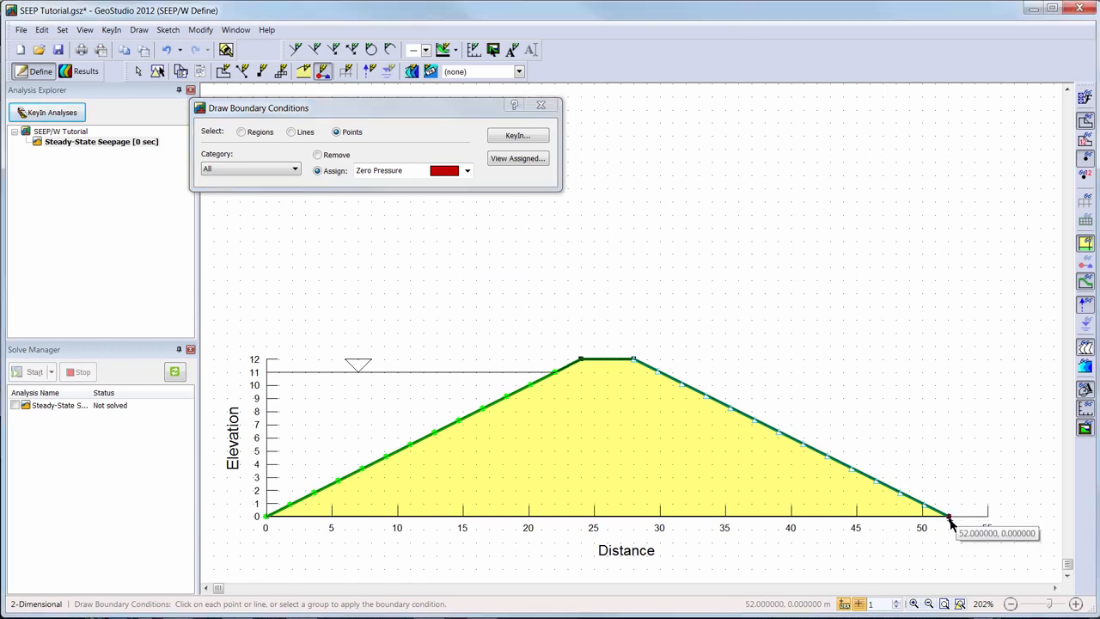
left_click(544, 110)
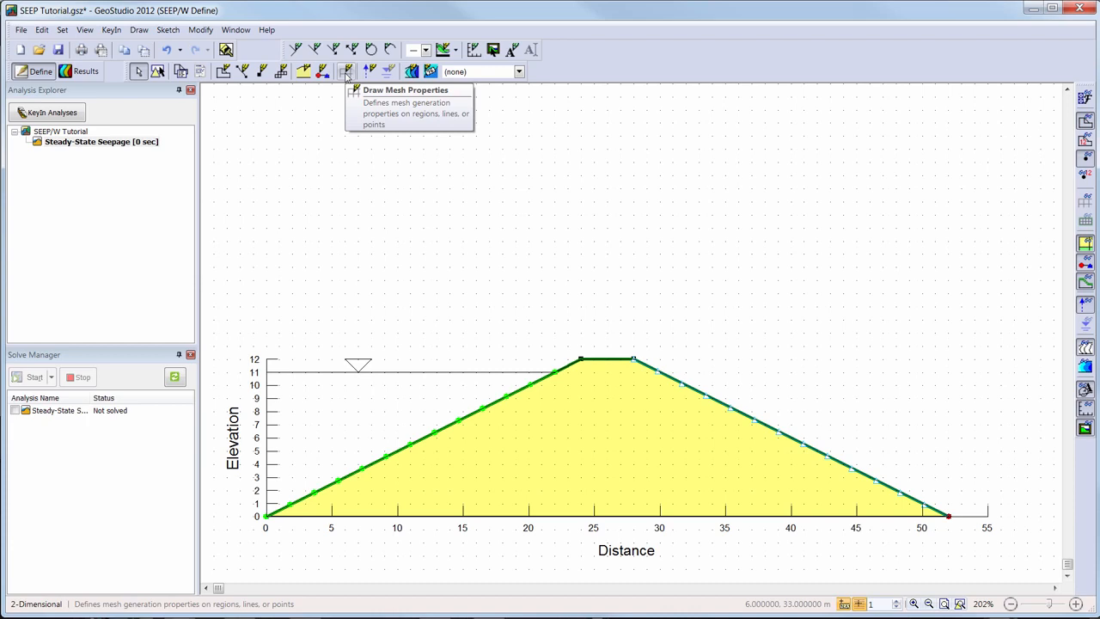
- Set the approximate global element size of the mesh to 1 m
left_click(347, 72)
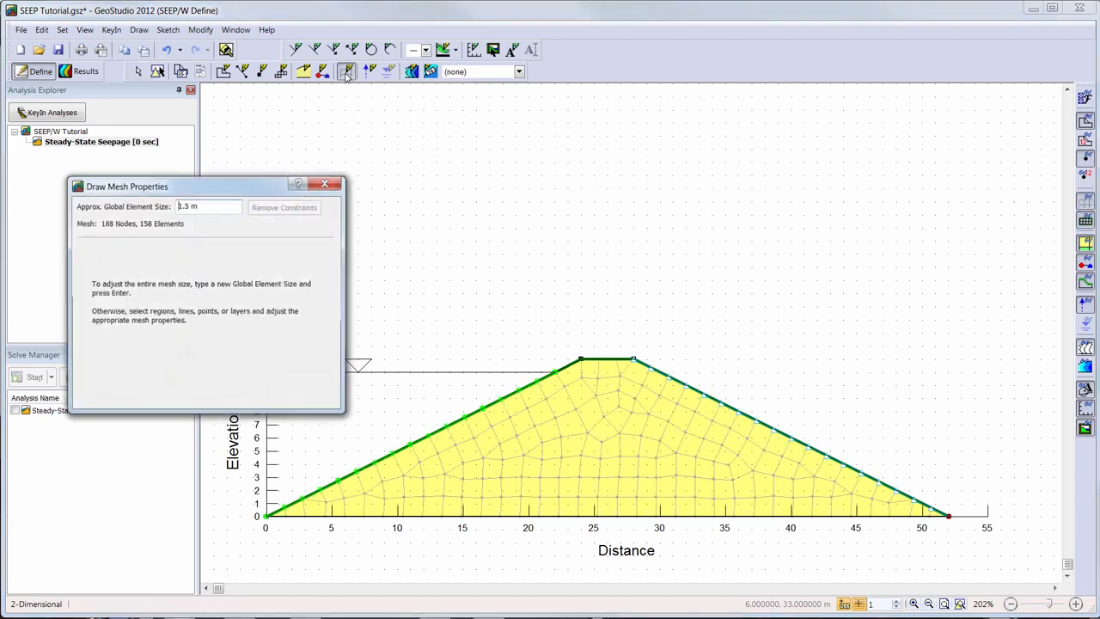
left_click_drag(228, 208, 111, 197)
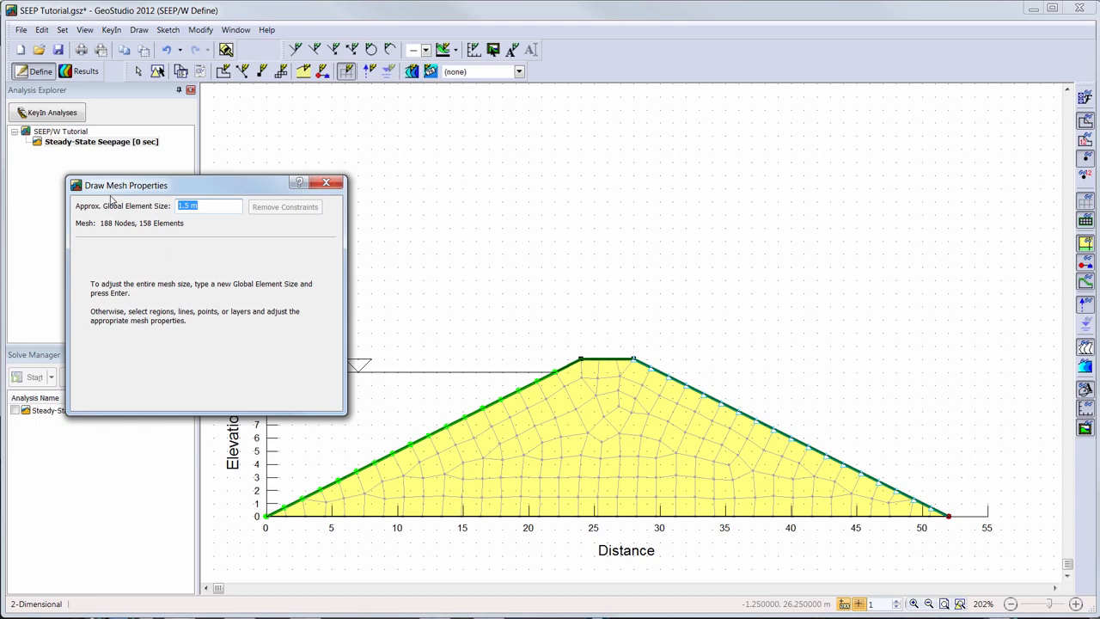
type("1")
key("Return")
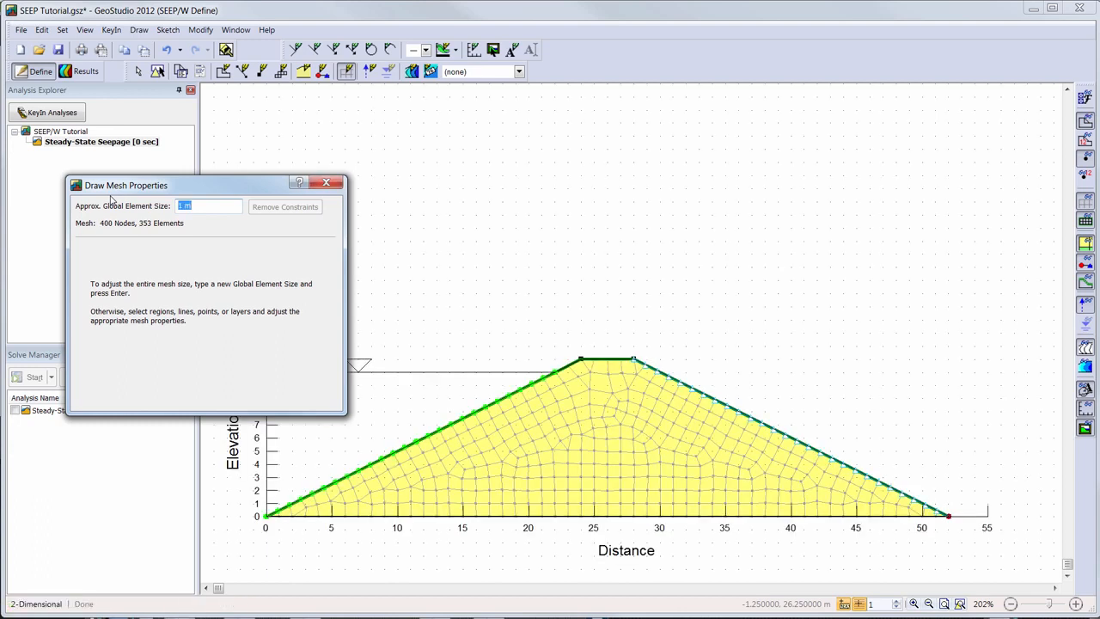
left_click(323, 184)
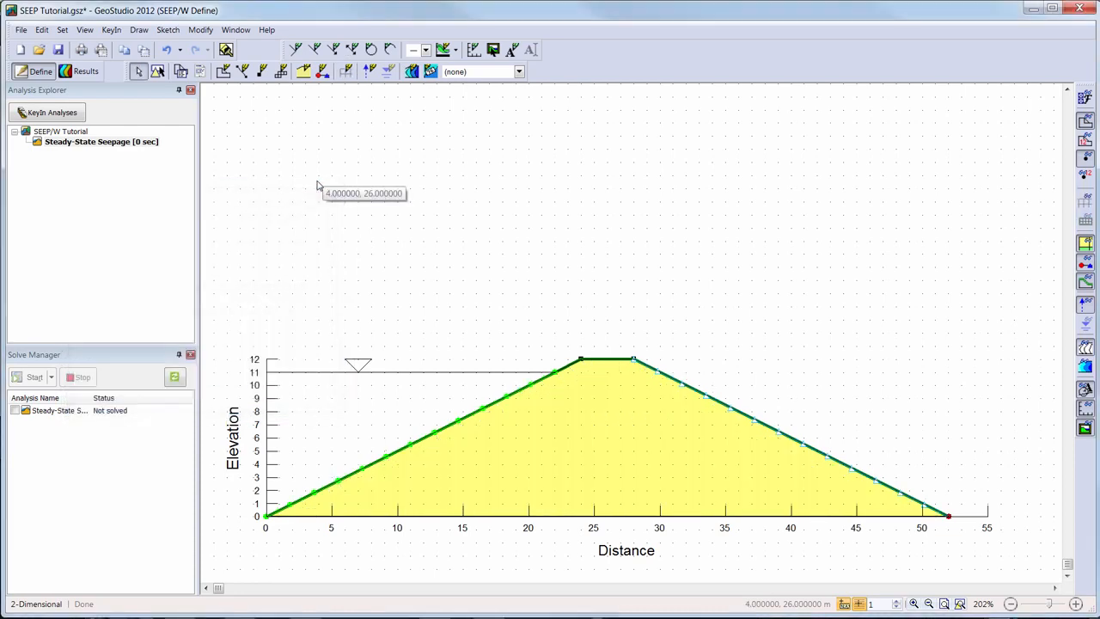
- Solve the Steady-State Seepage analysis and display the Pore-Water Pressure contours in the results
left_click(15, 411)
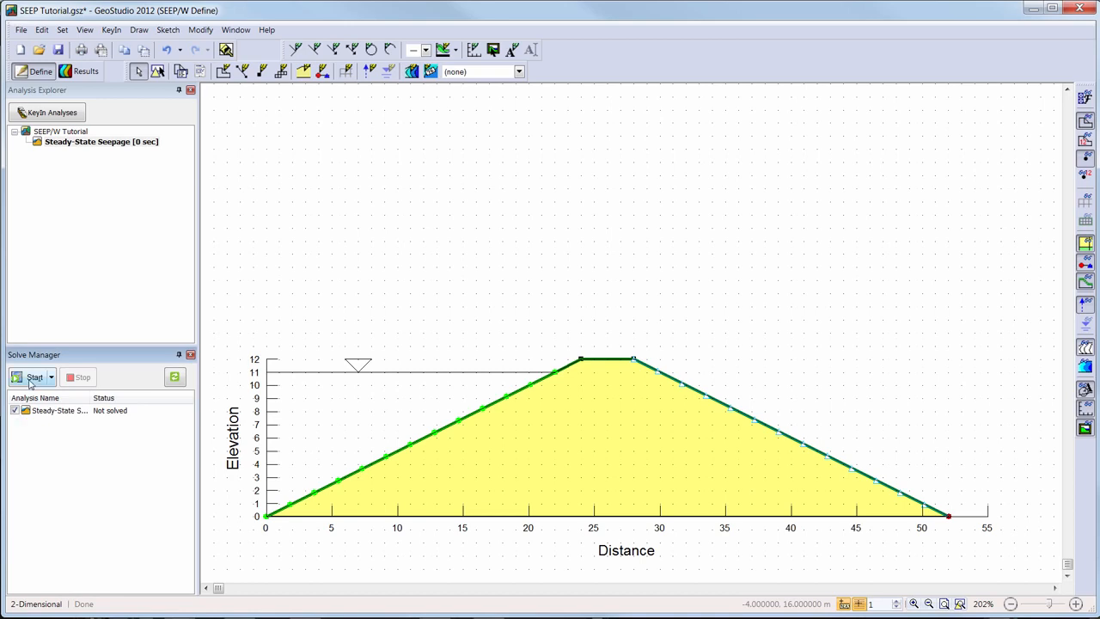
left_click(29, 378)
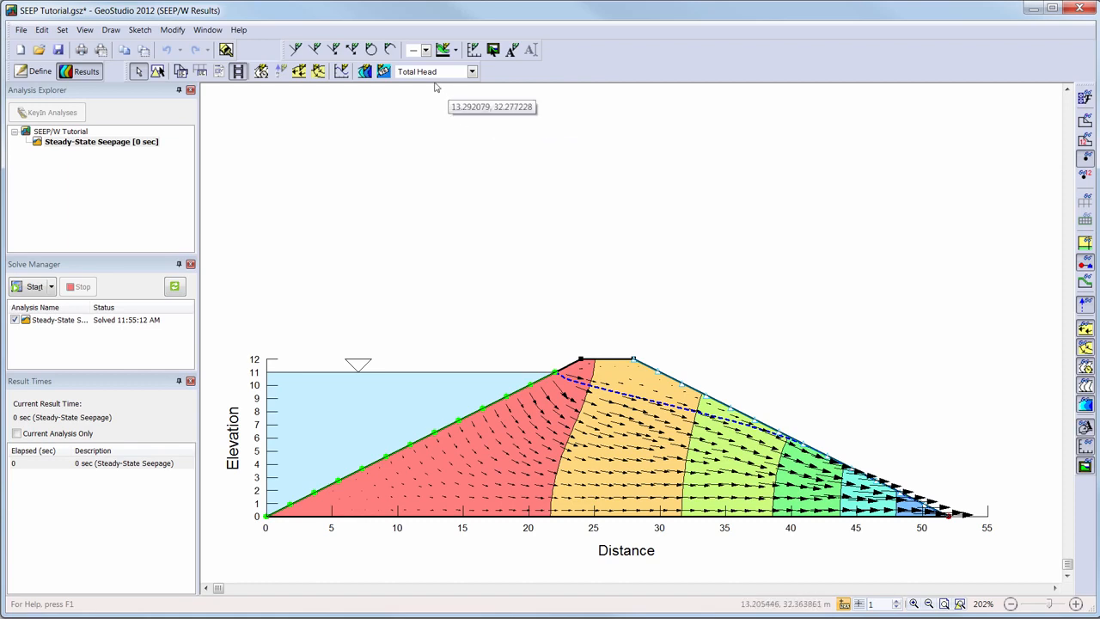
left_click(472, 73)
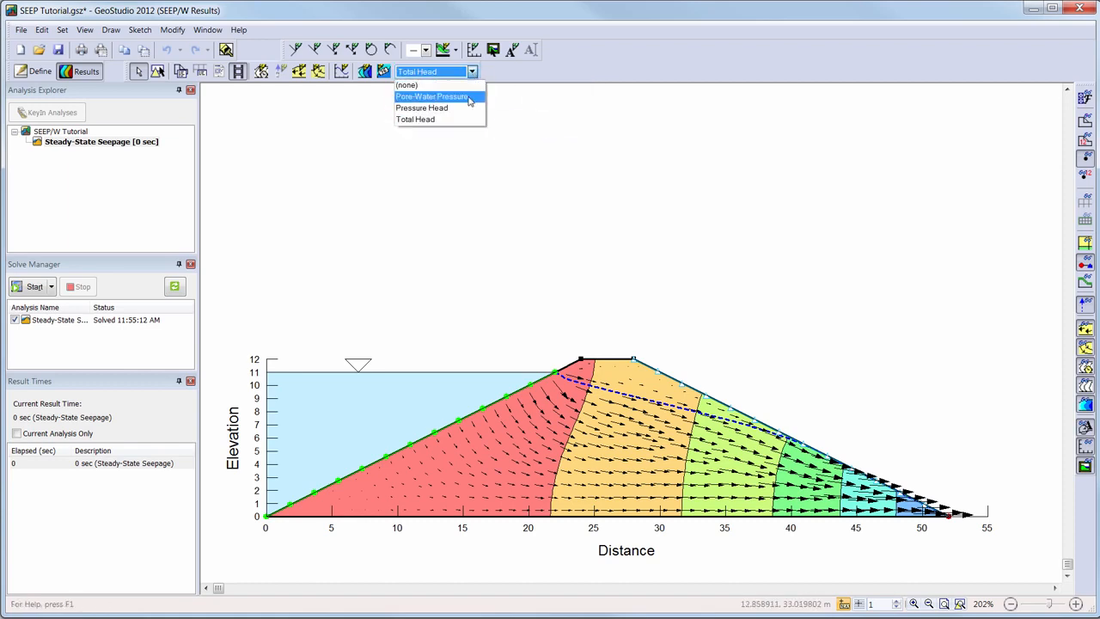
left_click(469, 97)
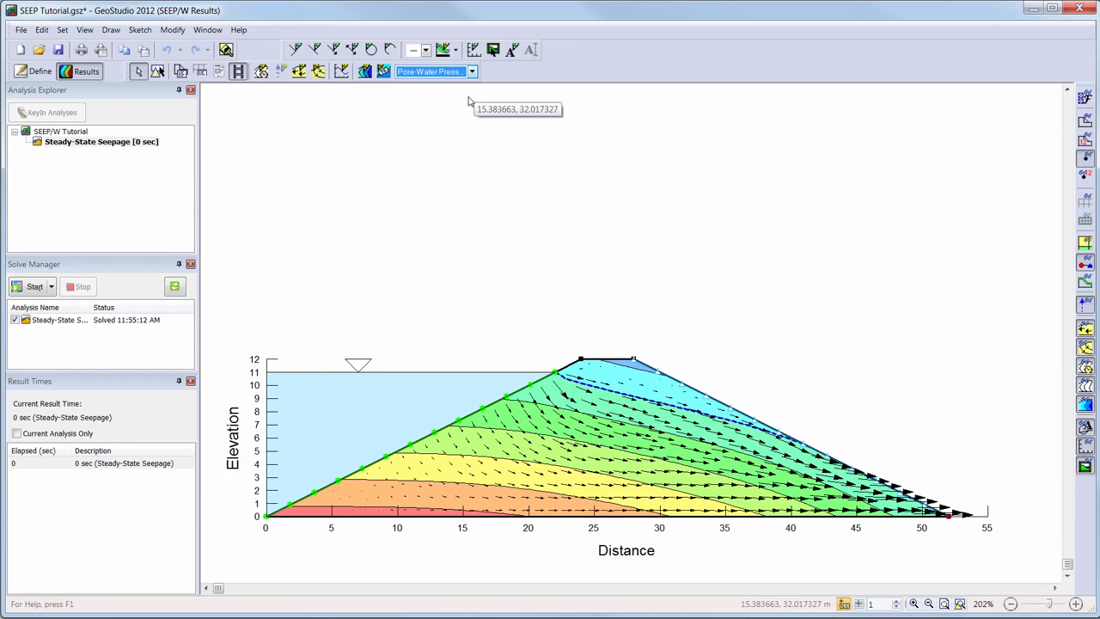
- Try Narrow Rainbow shading on the Pore-Water Pressure contours, return to Wide Rainbow, and show the contour legend
left_click(364, 72)
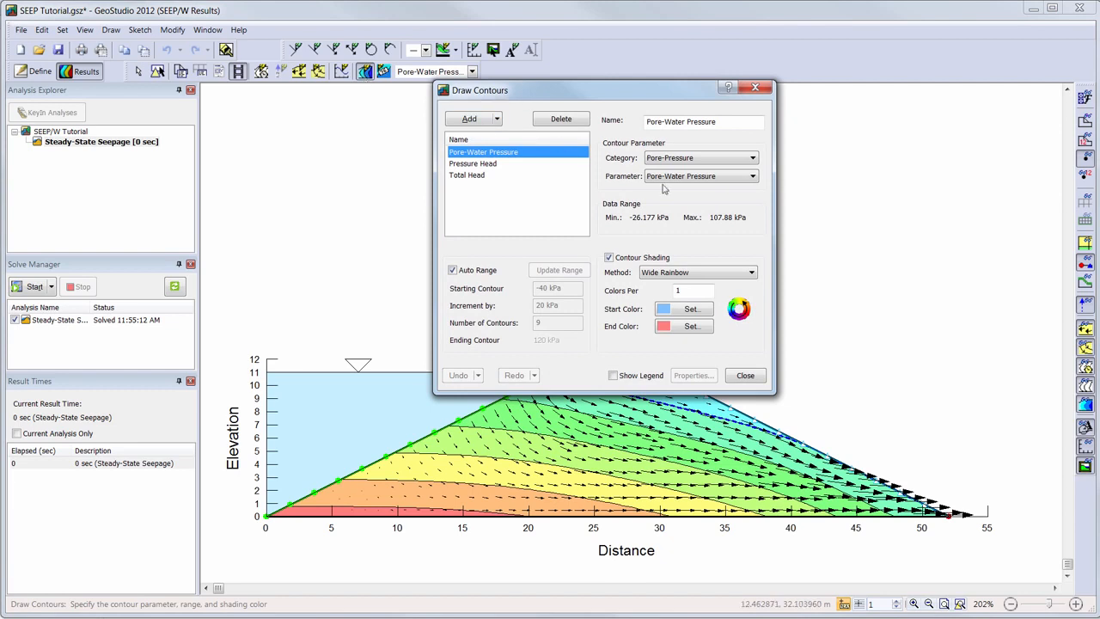
left_click(752, 272)
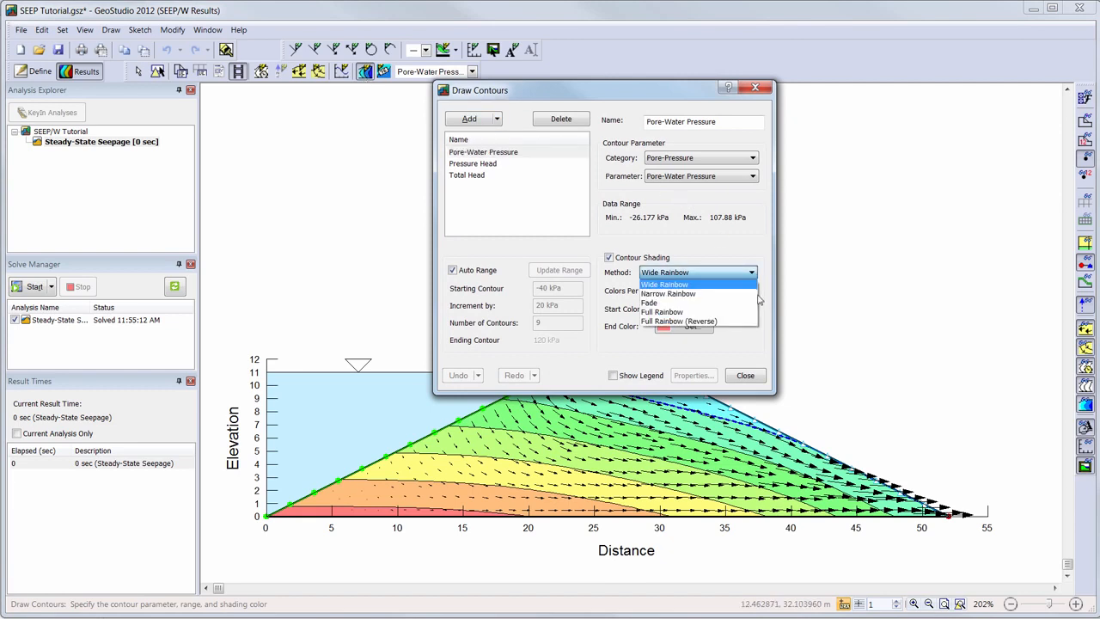
left_click(755, 294)
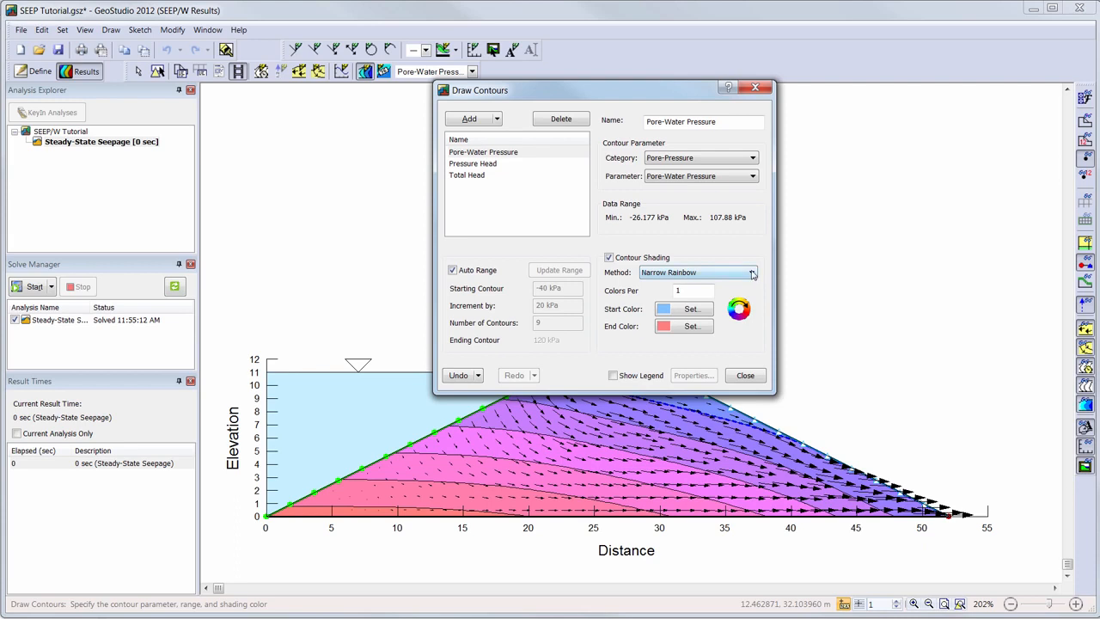
left_click(752, 272)
left_click(747, 286)
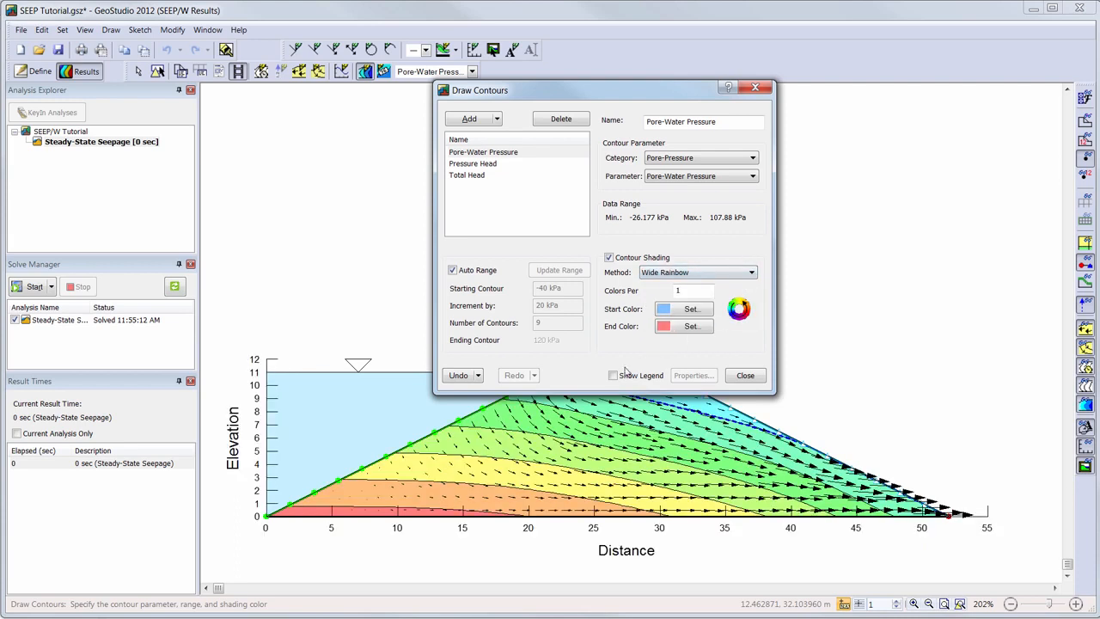
left_click(613, 376)
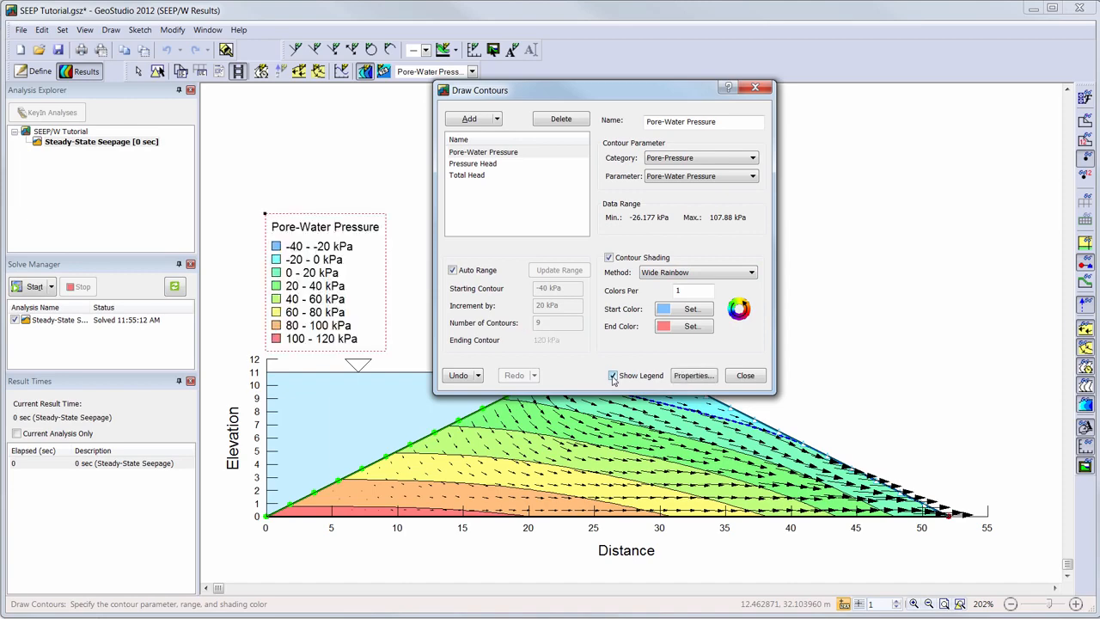
- Try a manual Pore-Water Pressure contour range starting at -60 kPa with 12 contours, and restore the automatic range
left_click(465, 271)
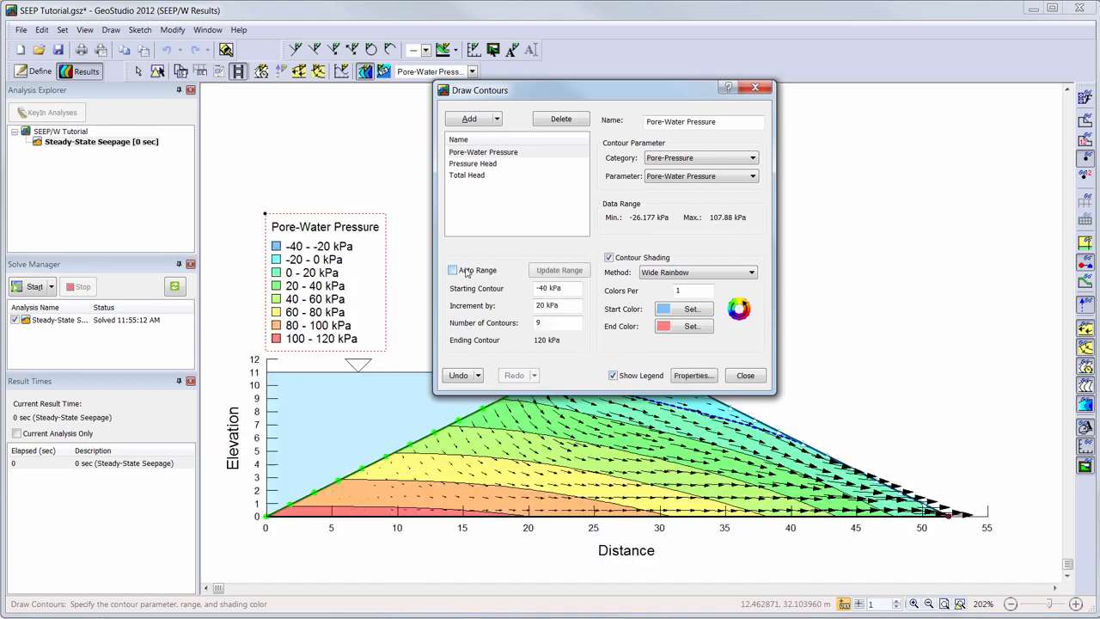
left_click_drag(564, 290, 522, 294)
type("-60")
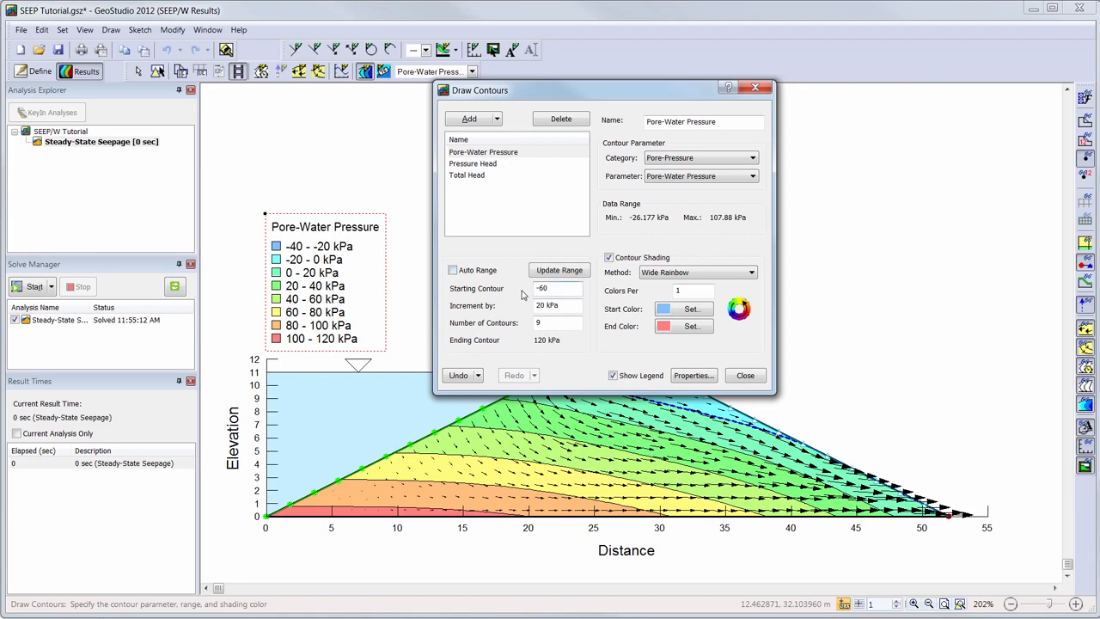
key("Tab")
key("Tab")
type("12")
key("Tab")
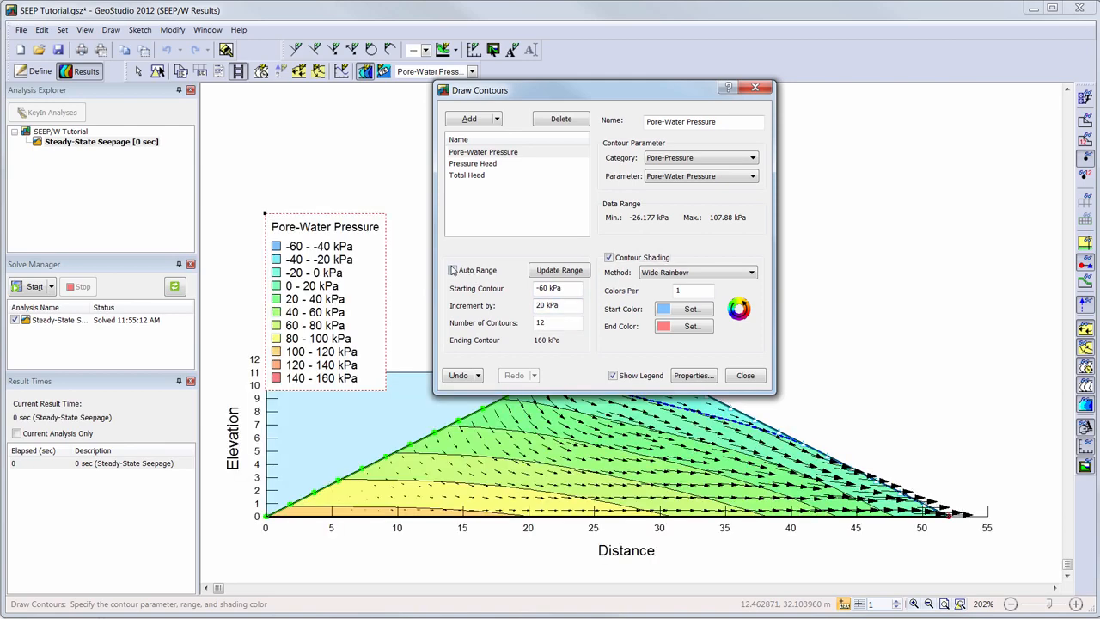
left_click(453, 270)
- Add a new contour set named Conductivity that plots the Y-Conductivity parameter from the Material Properties category
left_click(471, 120)
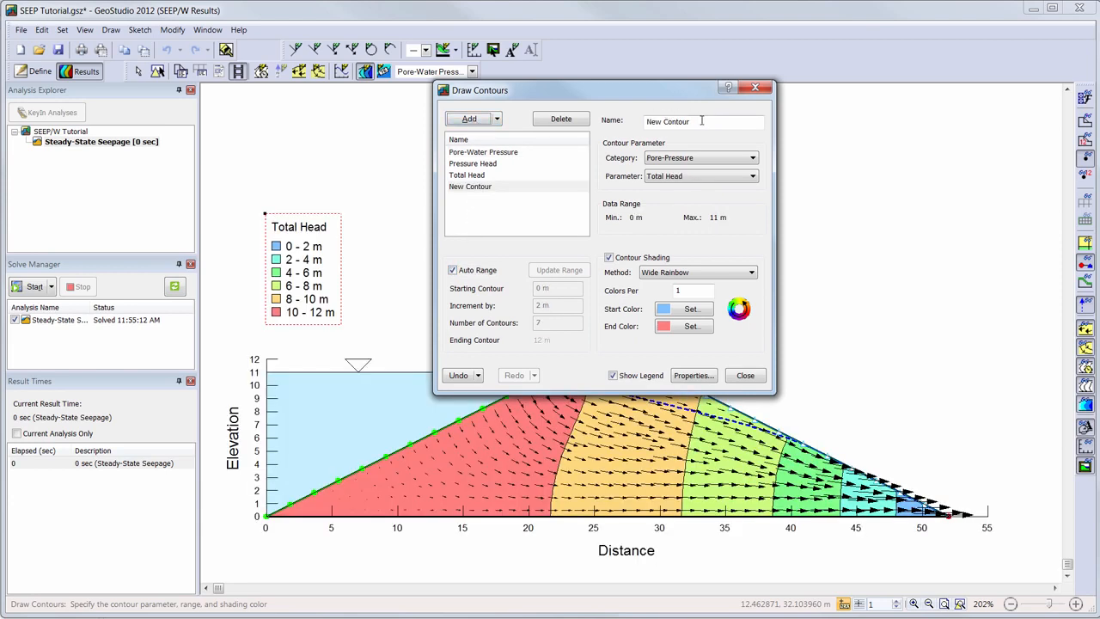
left_click_drag(704, 121, 630, 120)
type("Conductivity")
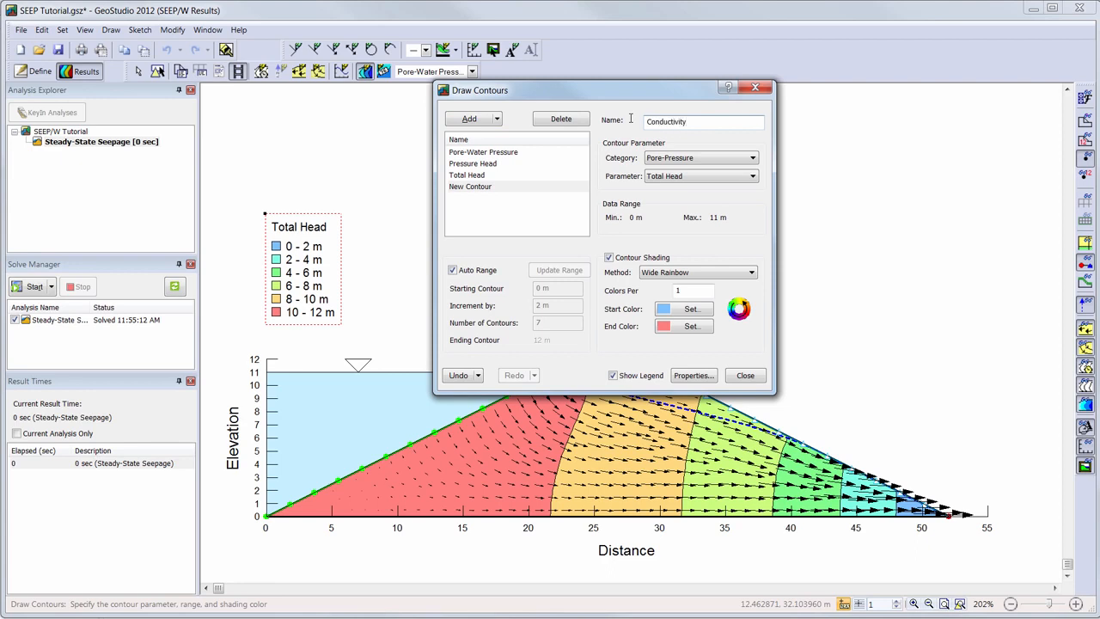
left_click(723, 159)
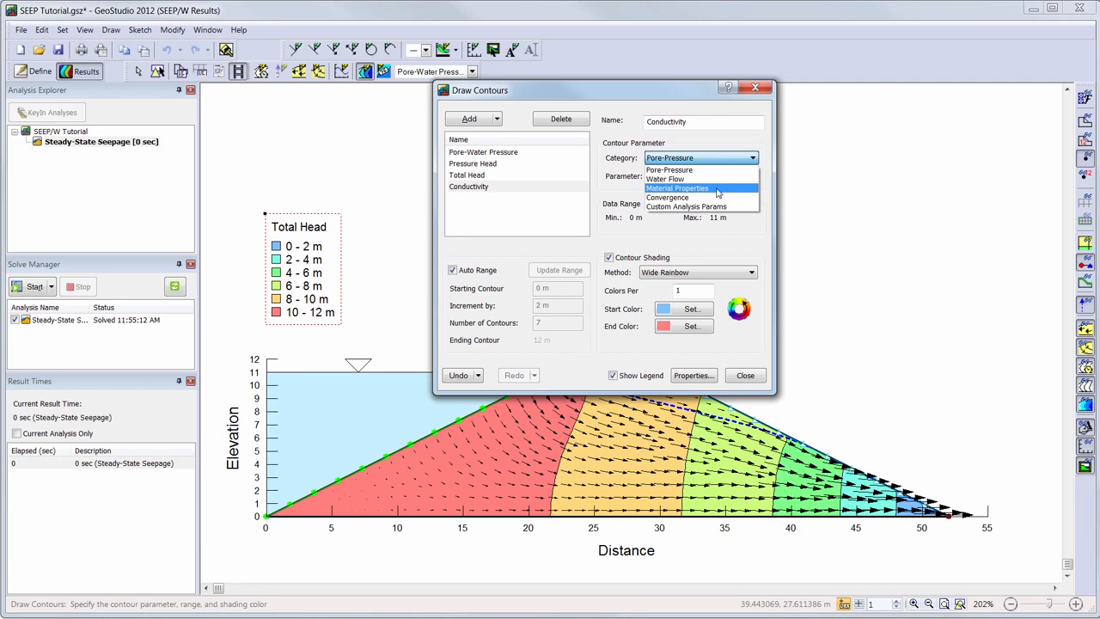
left_click(717, 189)
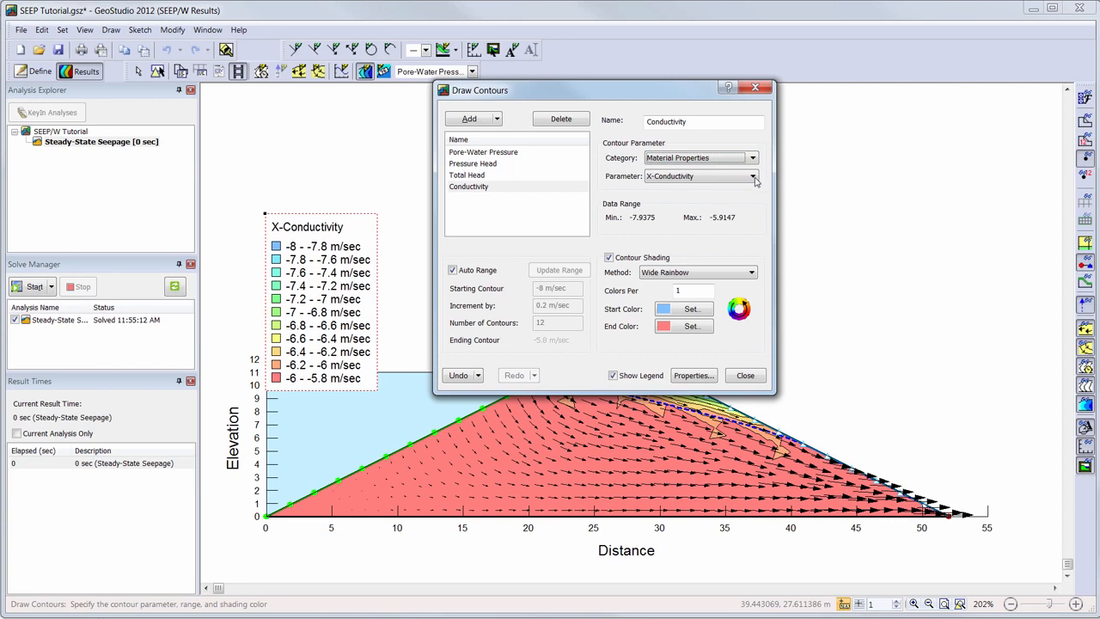
left_click(753, 176)
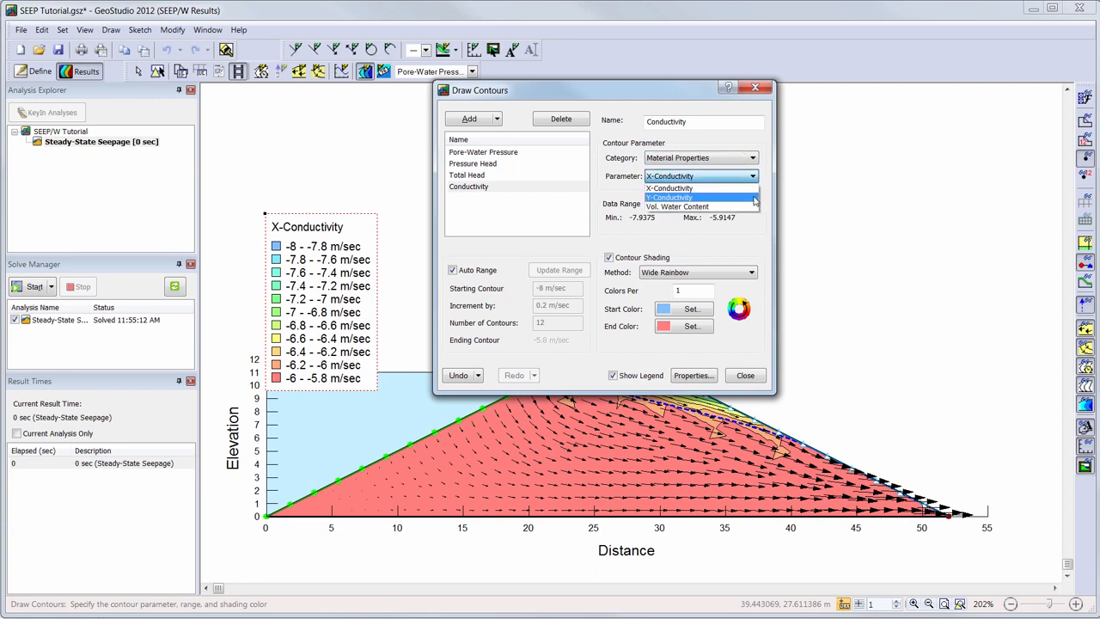
left_click(754, 197)
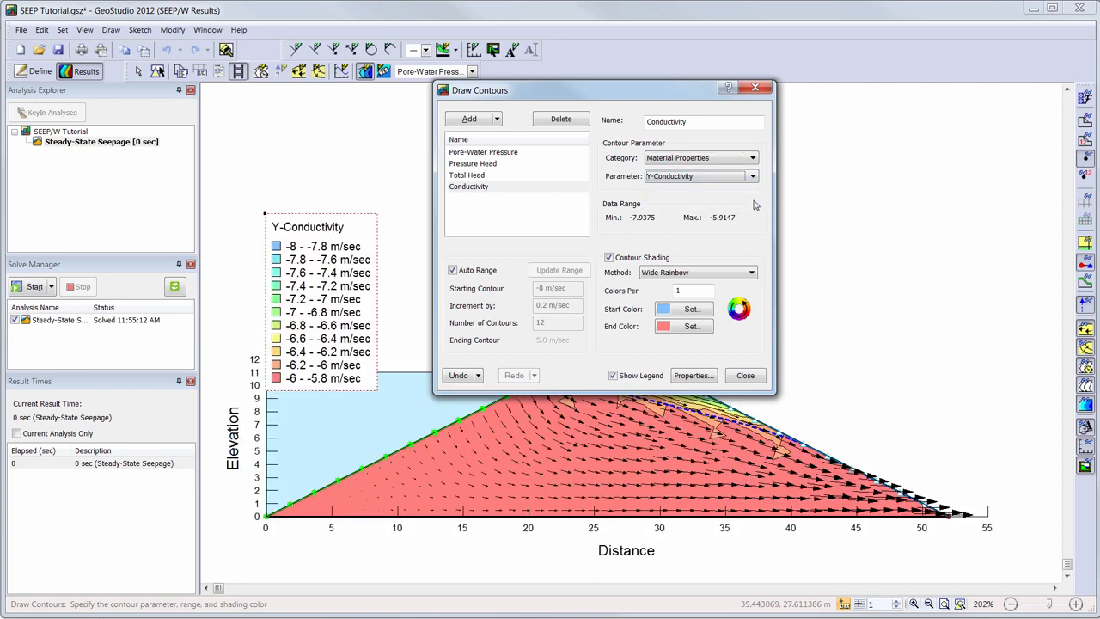
left_click(745, 376)
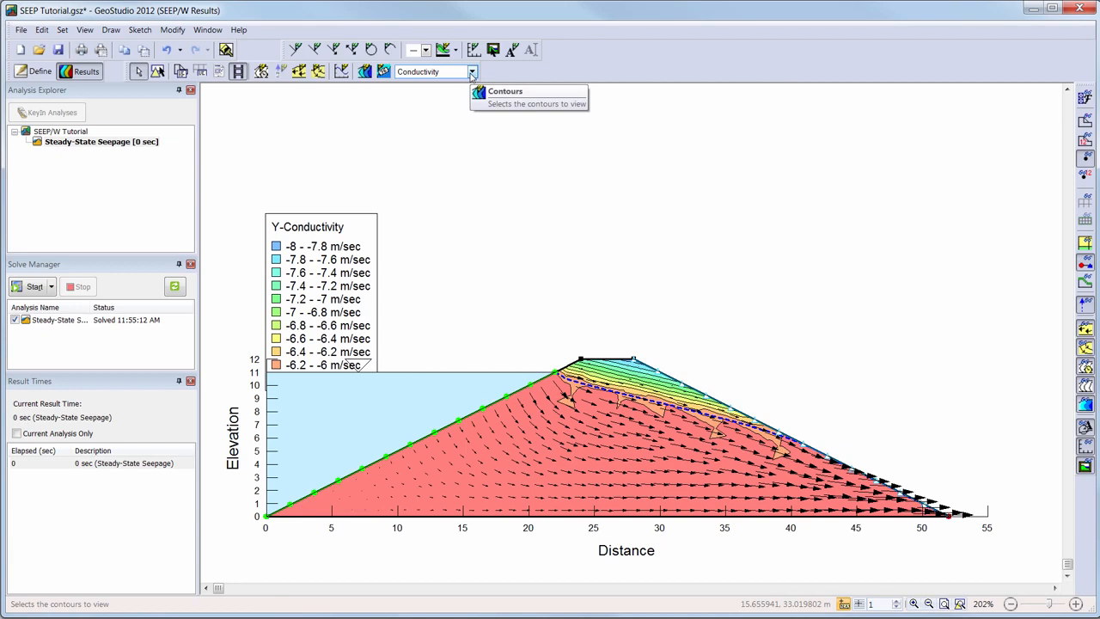
- Display the Pore-Water Pressure contours again and label the 0, 40 and 80 kPa contour lines inside the embankment
left_click(471, 72)
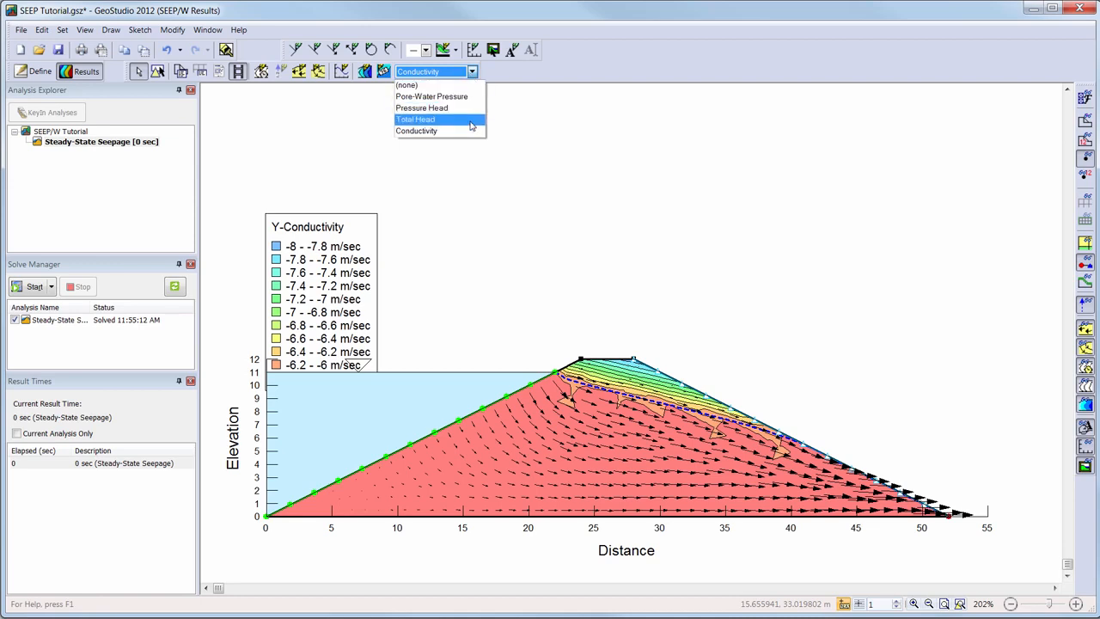
left_click(471, 97)
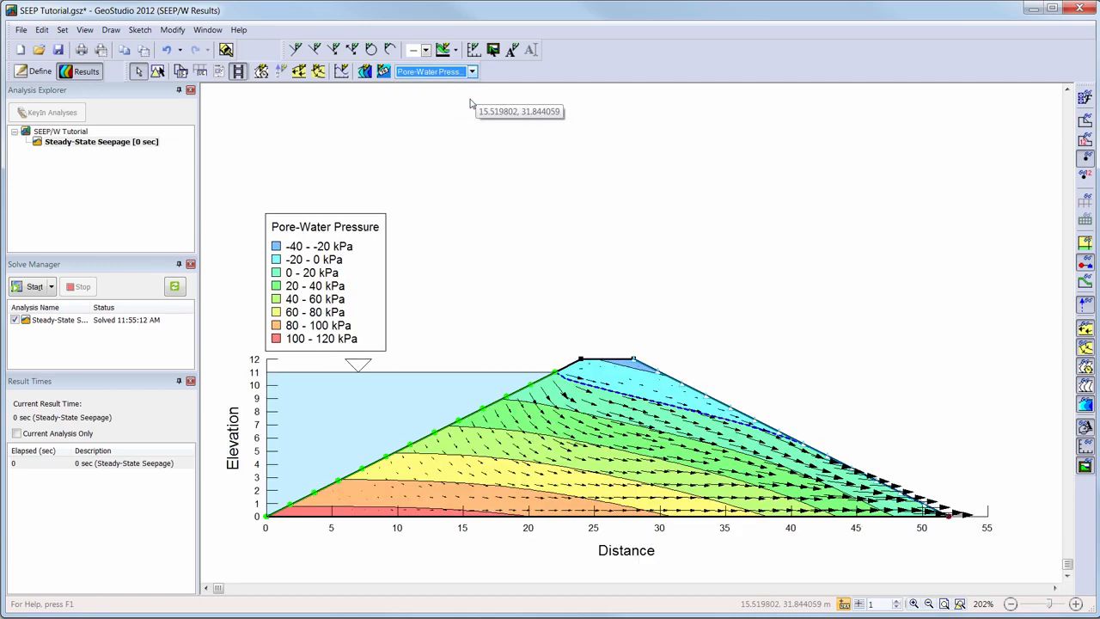
left_click(384, 72)
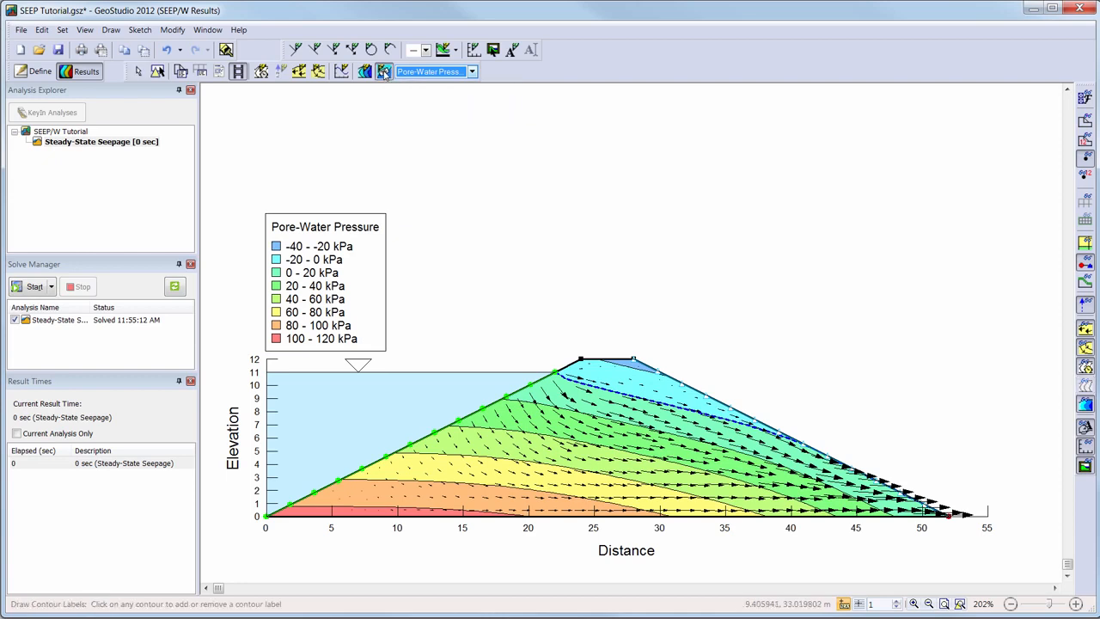
left_click(629, 395)
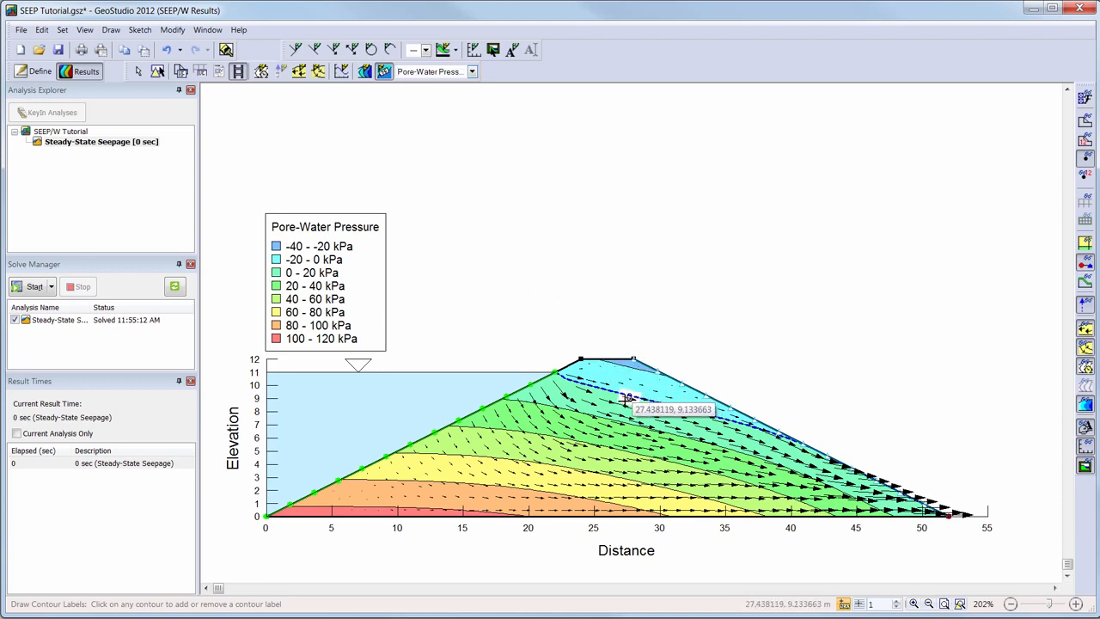
left_click(605, 447)
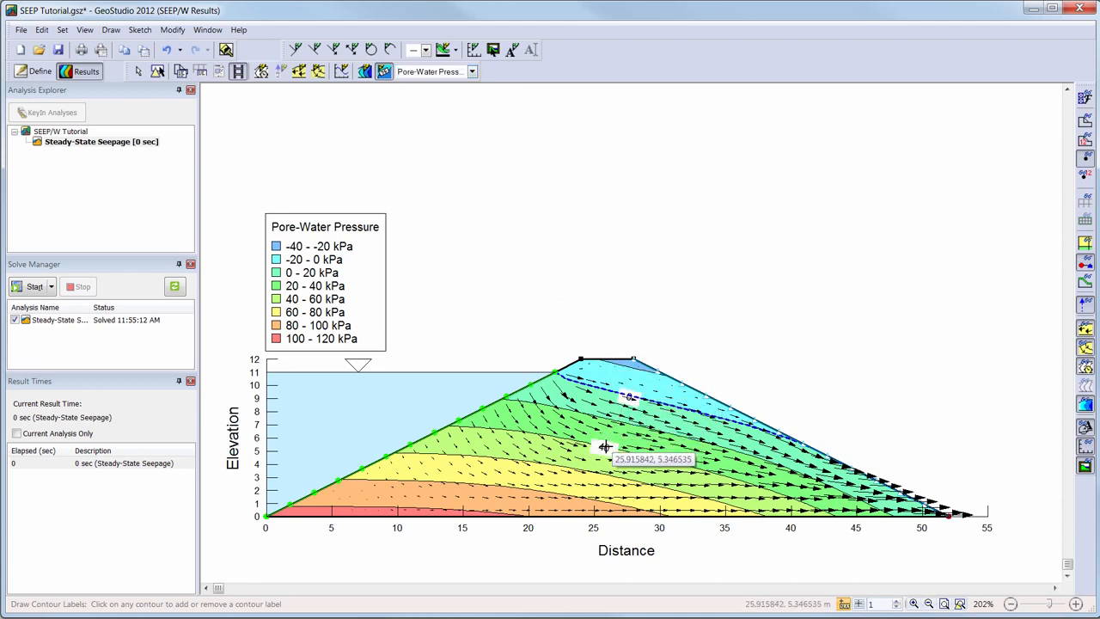
left_click(559, 494)
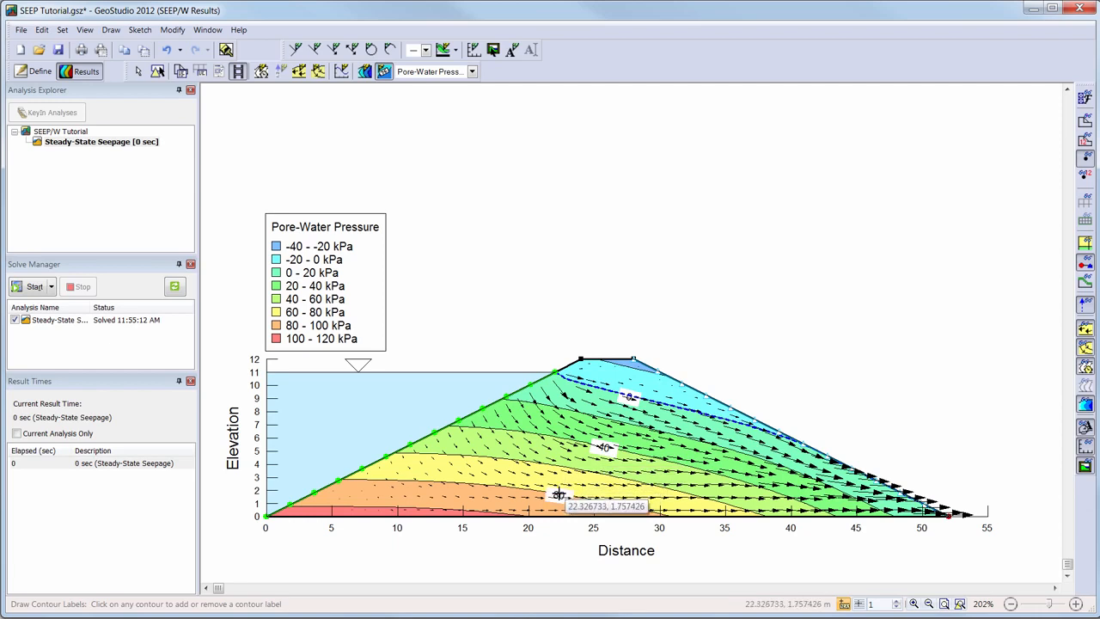
- Try hiding the hydraulic velocity vectors and show them again in the vector settings
left_click(300, 73)
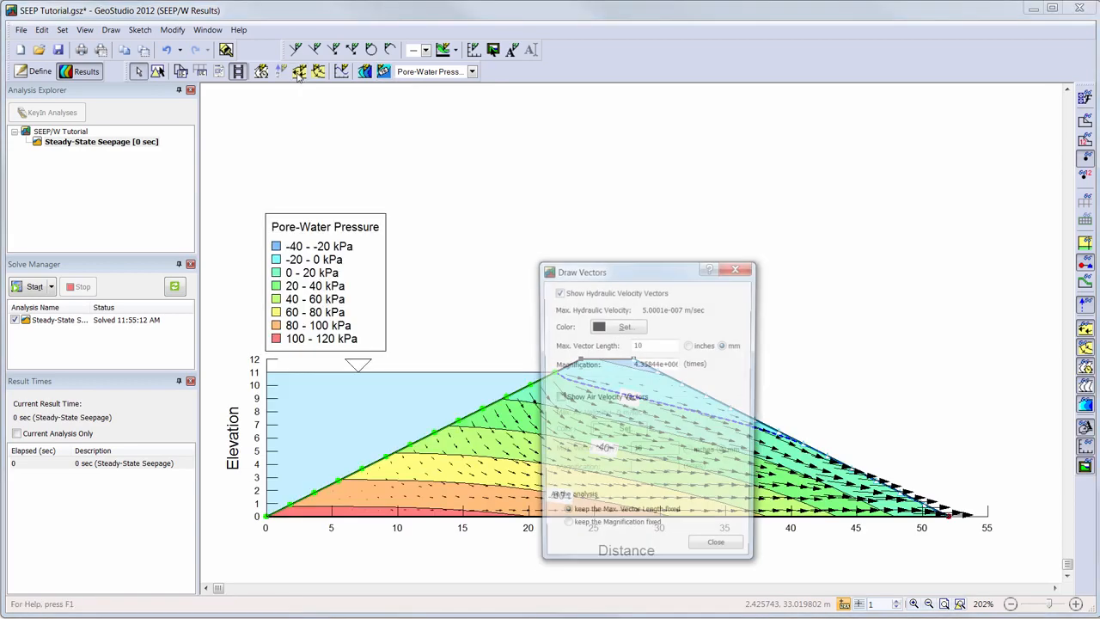
left_click(558, 292)
left_click(558, 293)
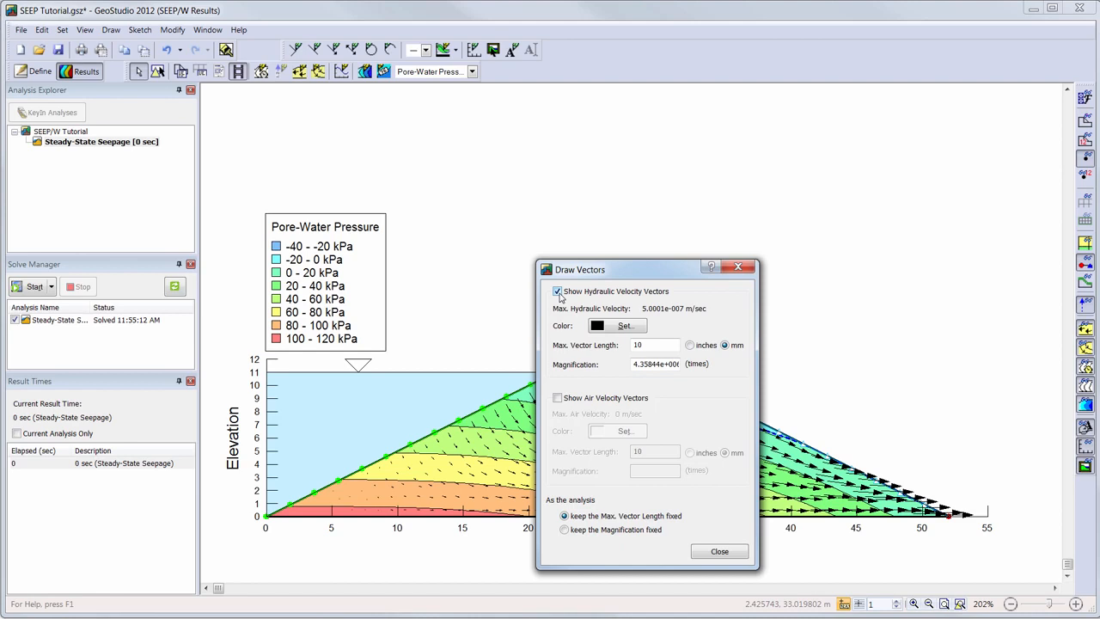
left_click(719, 551)
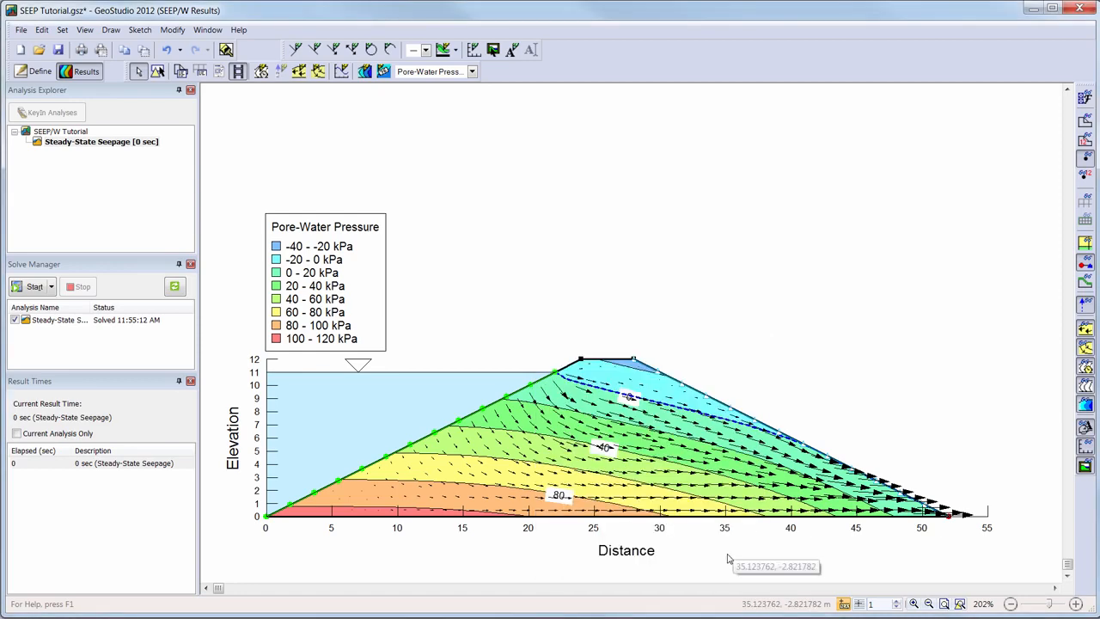
- Draw three flow paths starting near the upstream slope at about (19.1, 9.5), (15.6, 7.7) and (10.1, 4.9)
left_click(318, 72)
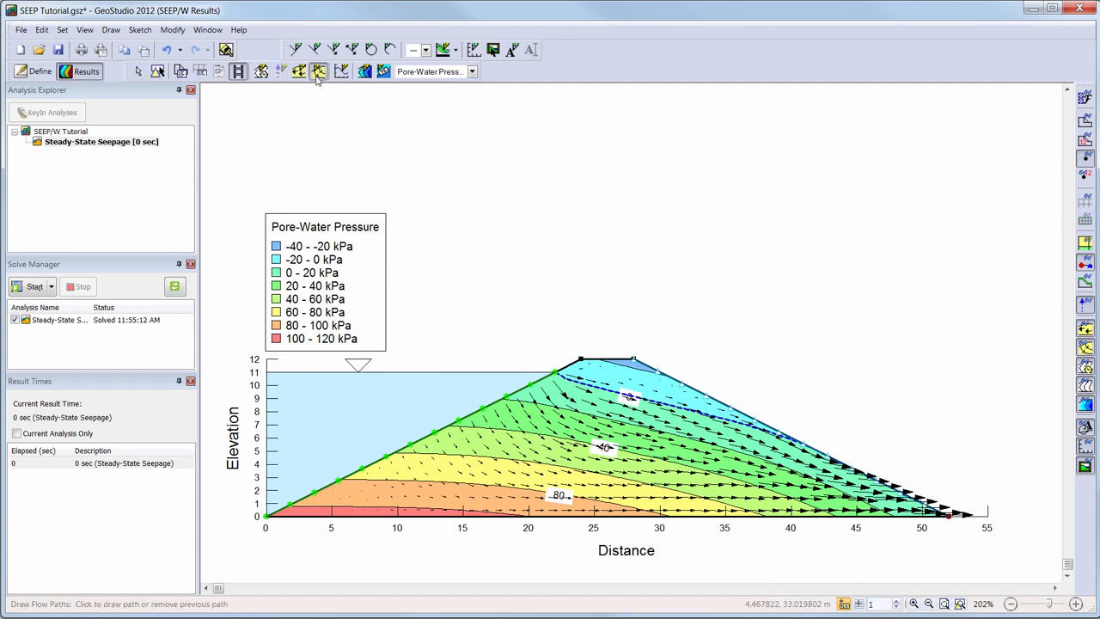
left_click(515, 393)
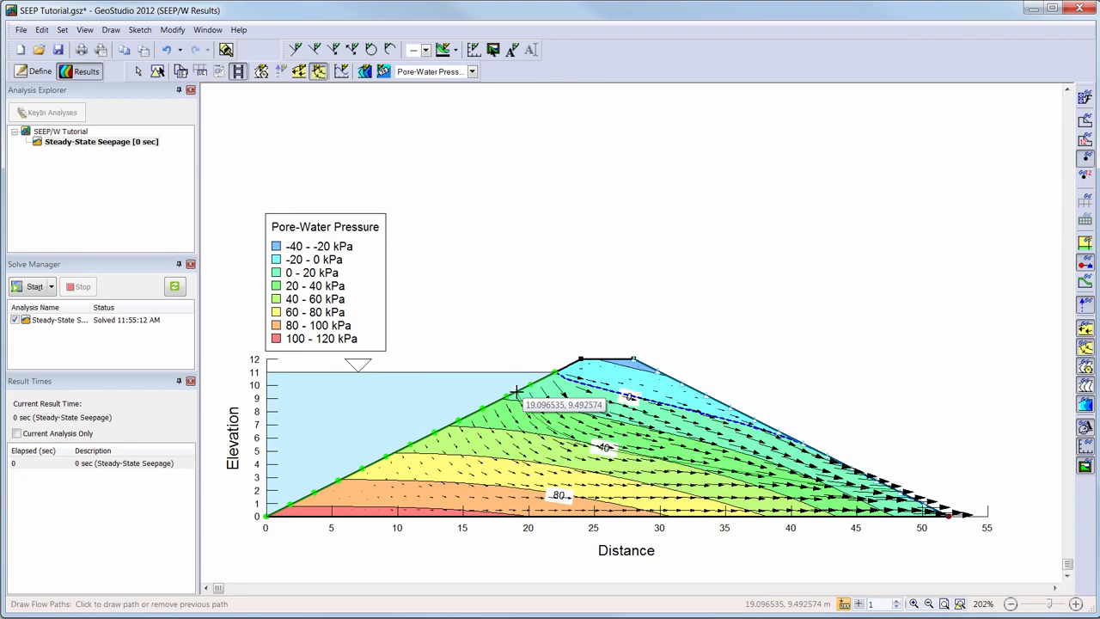
left_click(470, 415)
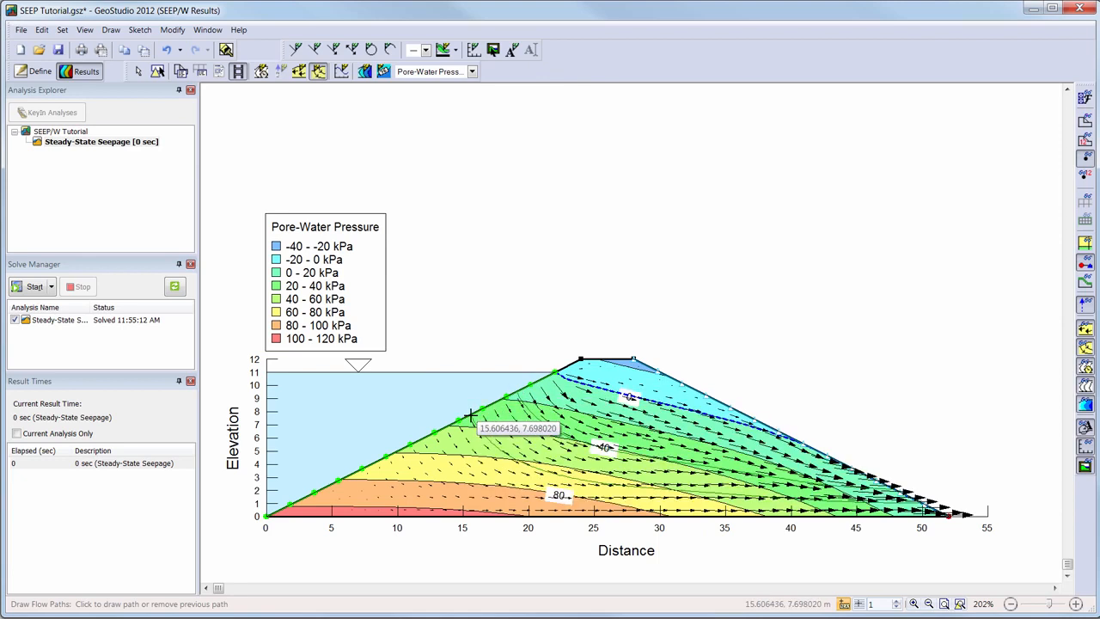
left_click(395, 451)
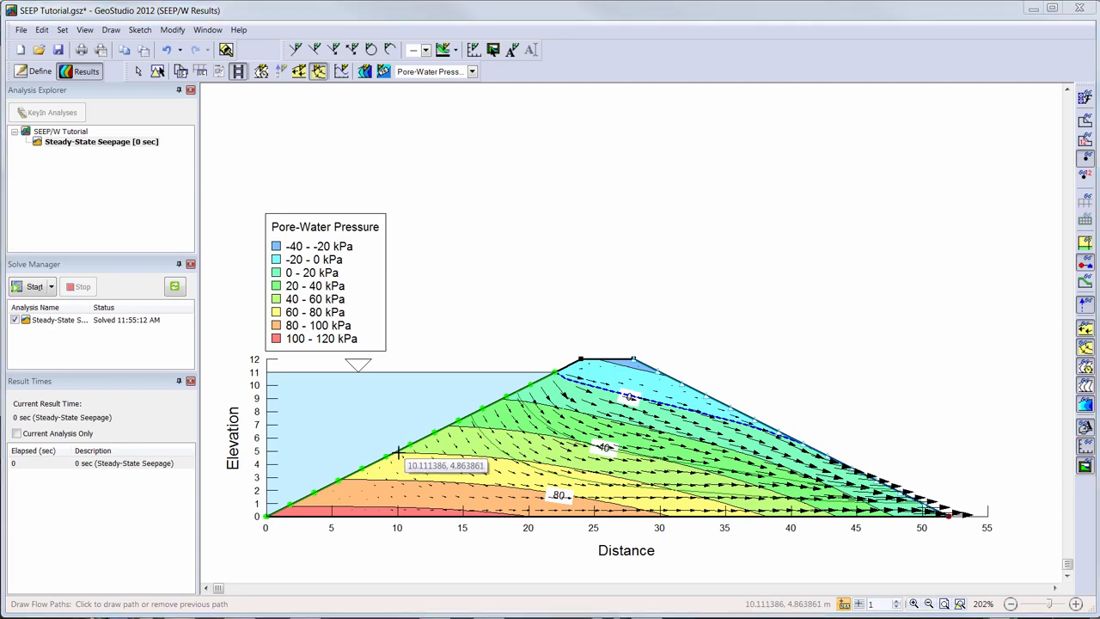
left_click(398, 452)
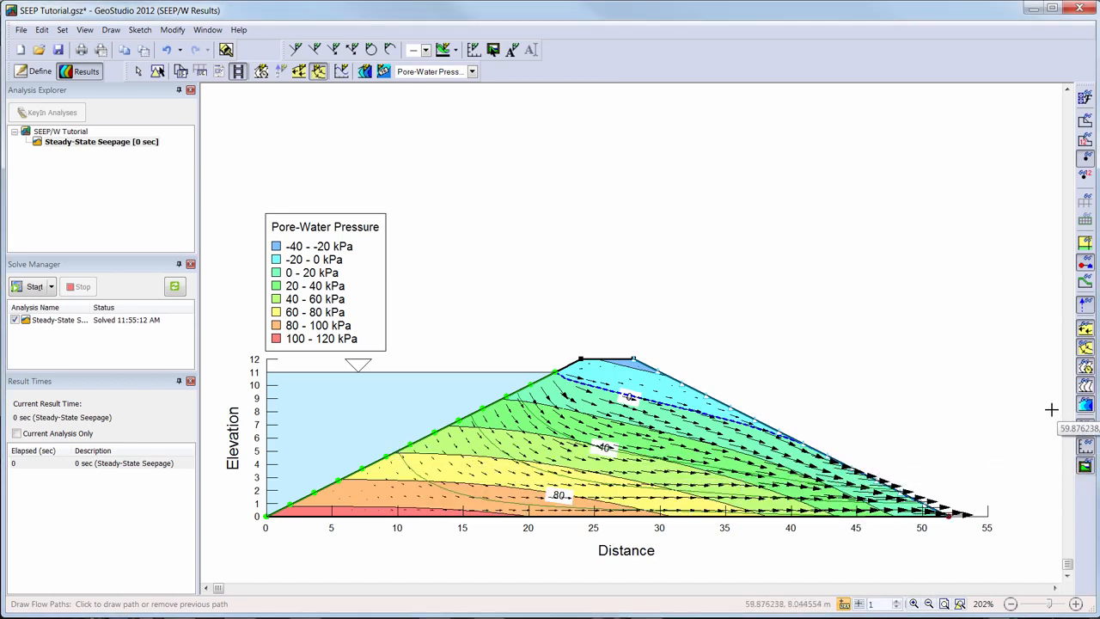
- Hide and restore the flow paths, and briefly show the finite element mesh and the Embankment label on the results
left_click(1087, 348)
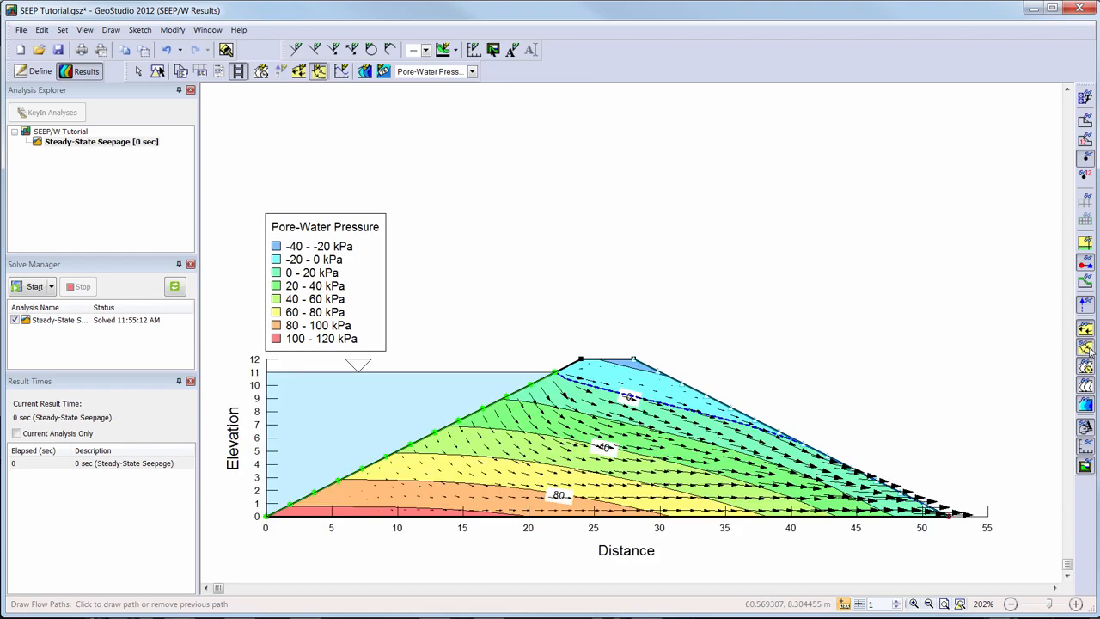
left_click(1090, 332)
left_click(1090, 331)
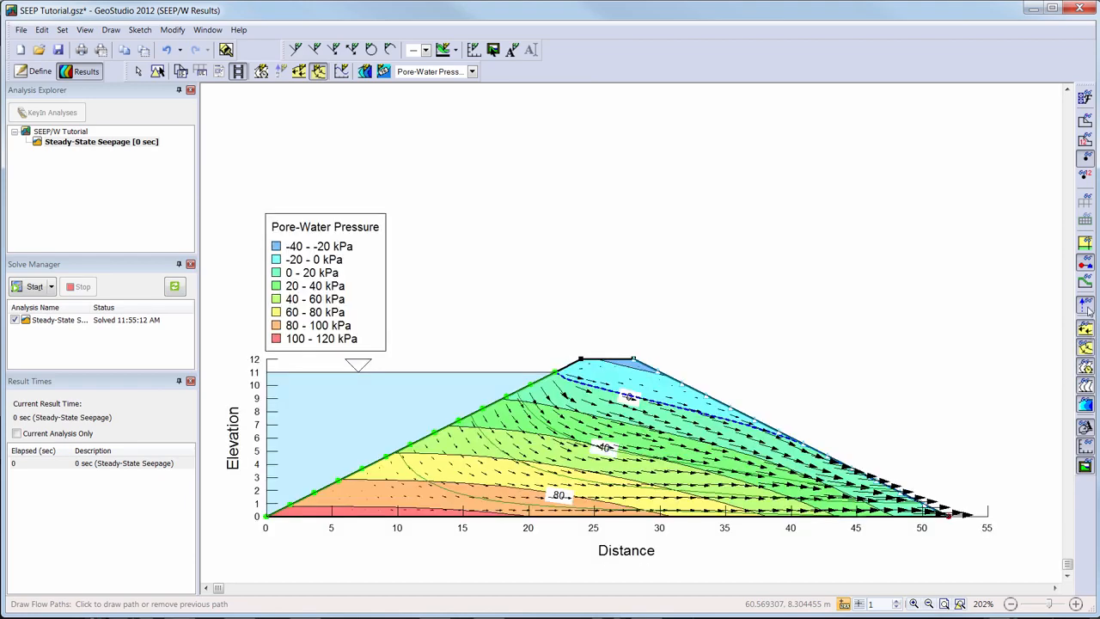
left_click(1088, 200)
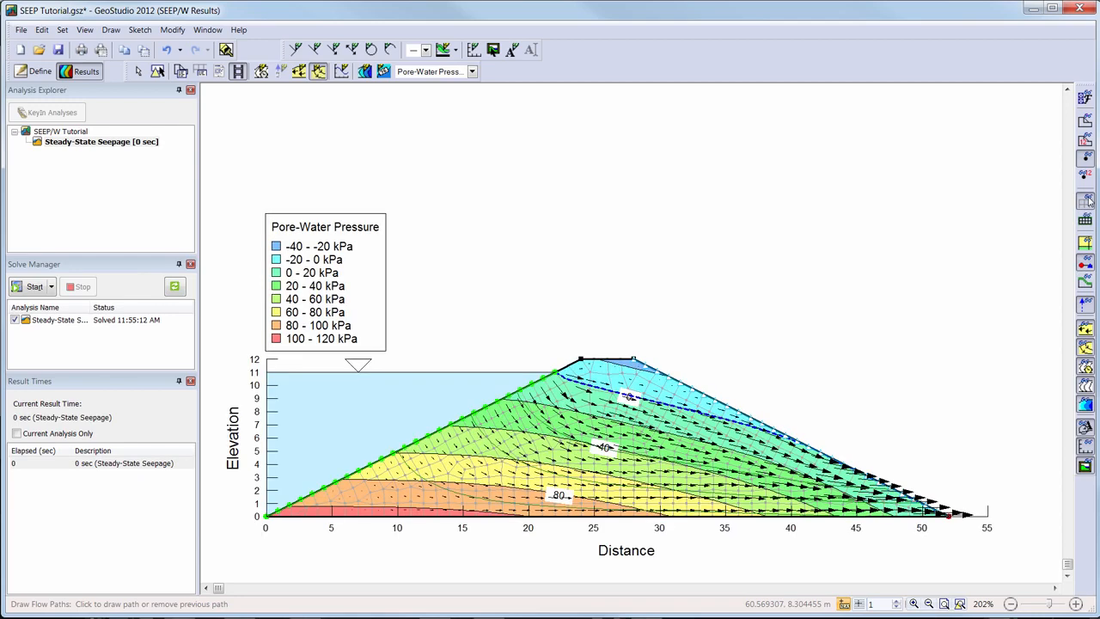
left_click(1088, 201)
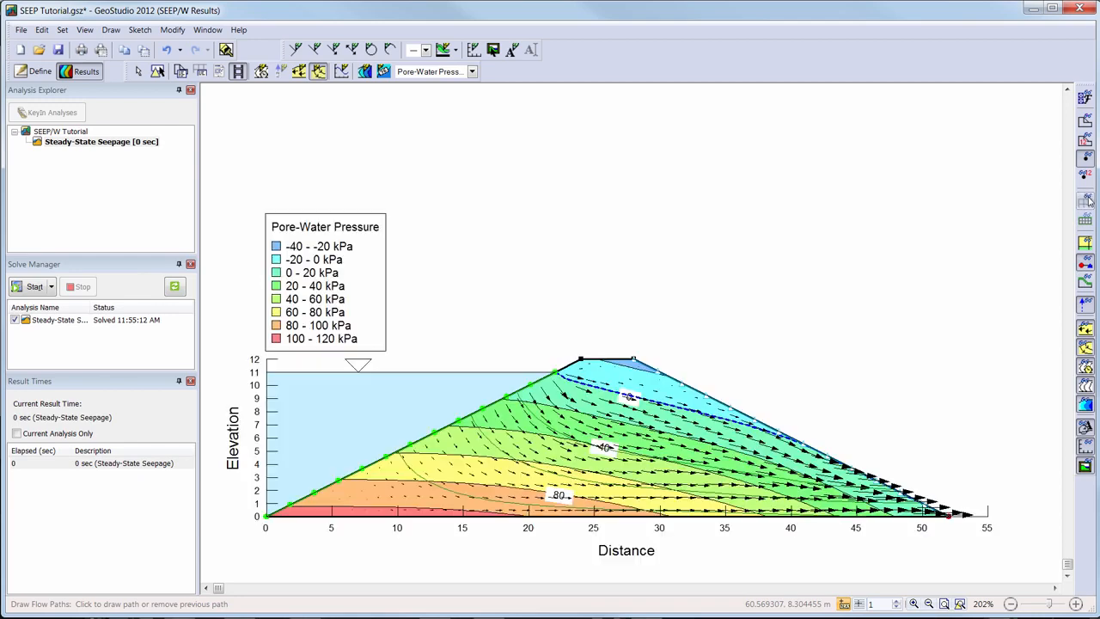
left_click(1088, 139)
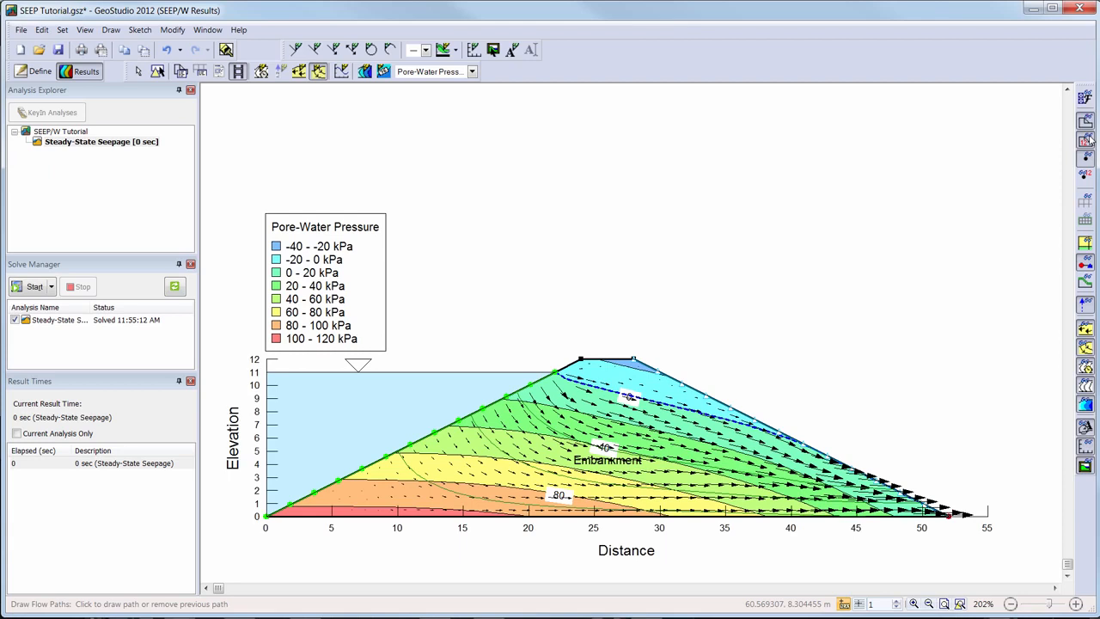
left_click(1089, 140)
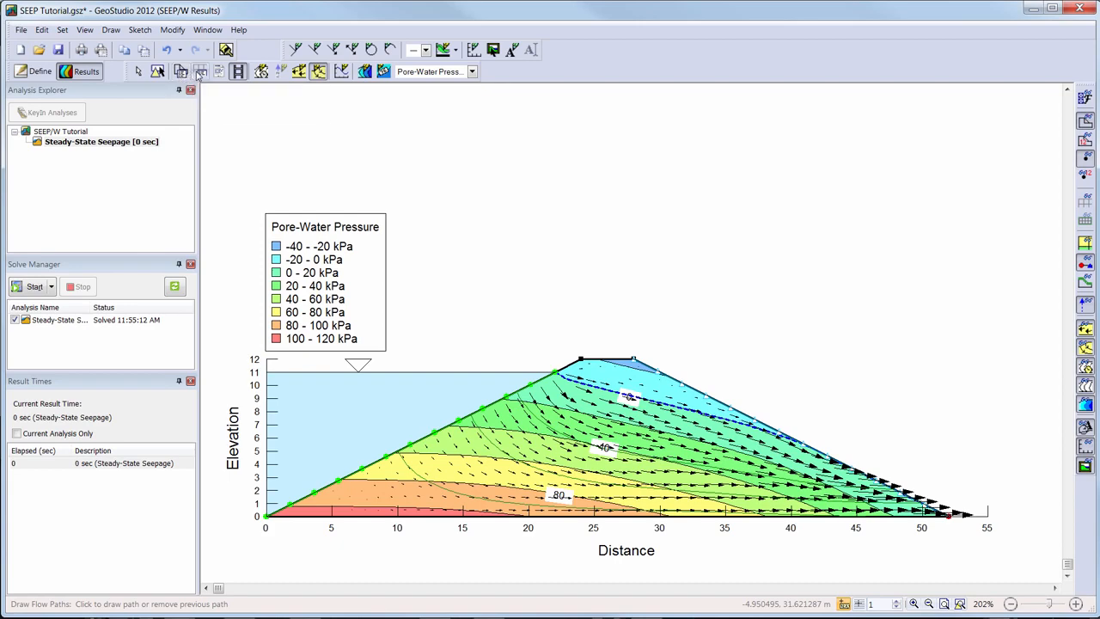
- Inspect the Pore-Pressure results of the node just below the embankment crest at about (26.1, 10.8)
left_click(201, 73)
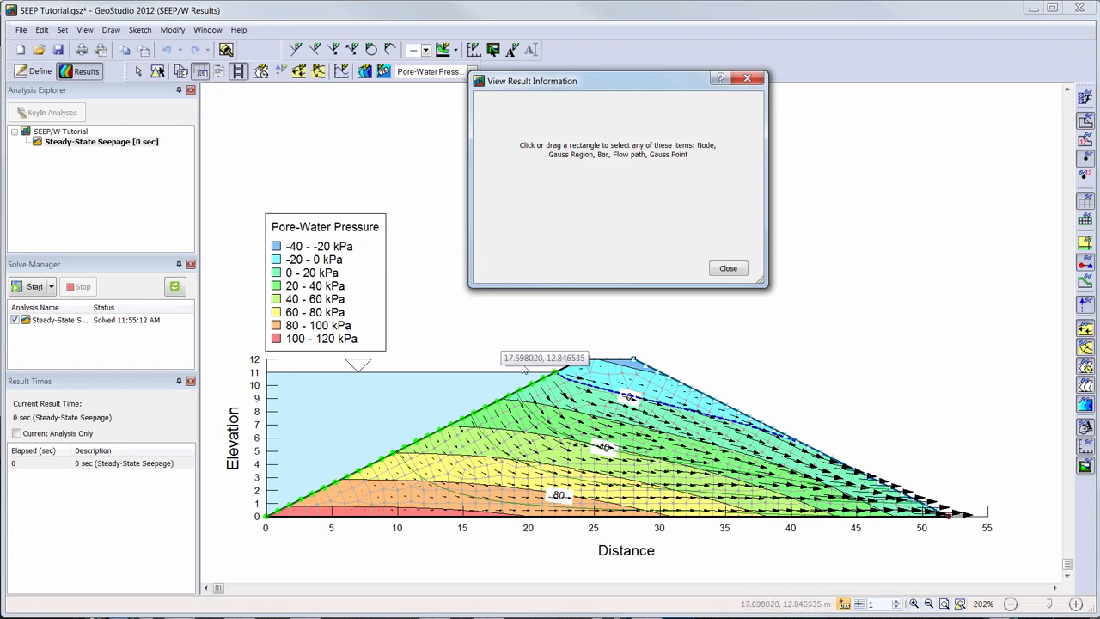
left_click(608, 378)
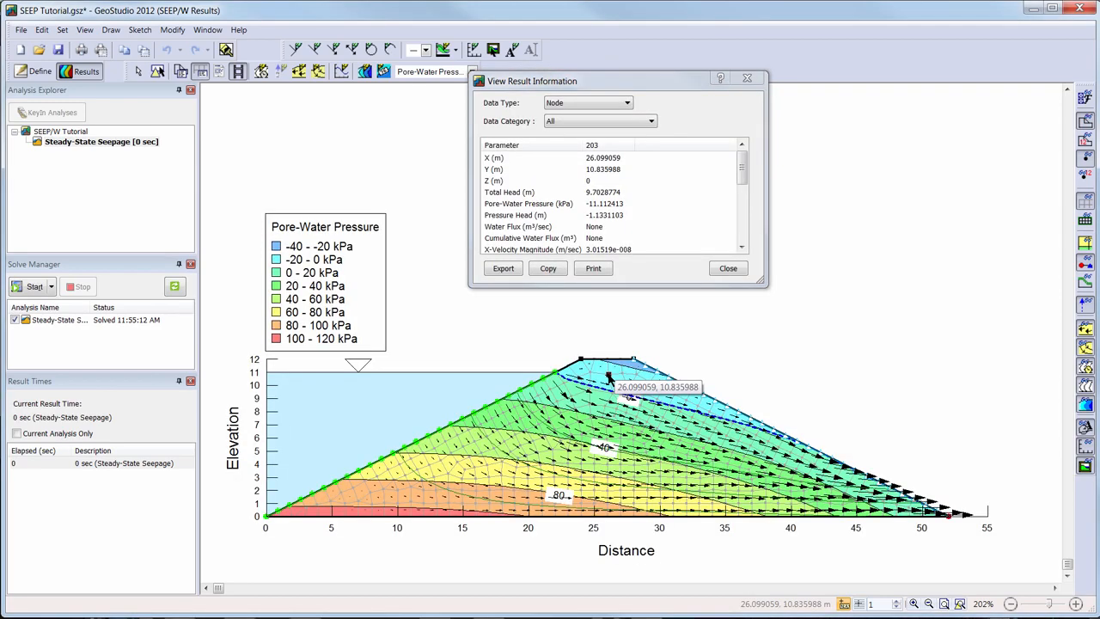
left_click(652, 123)
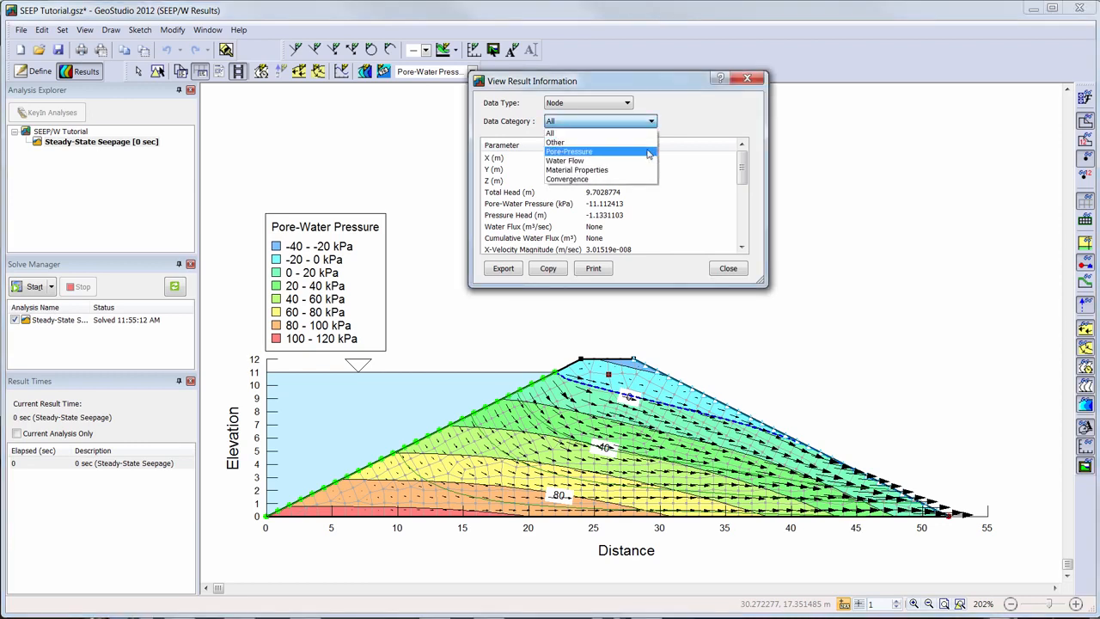
left_click(648, 153)
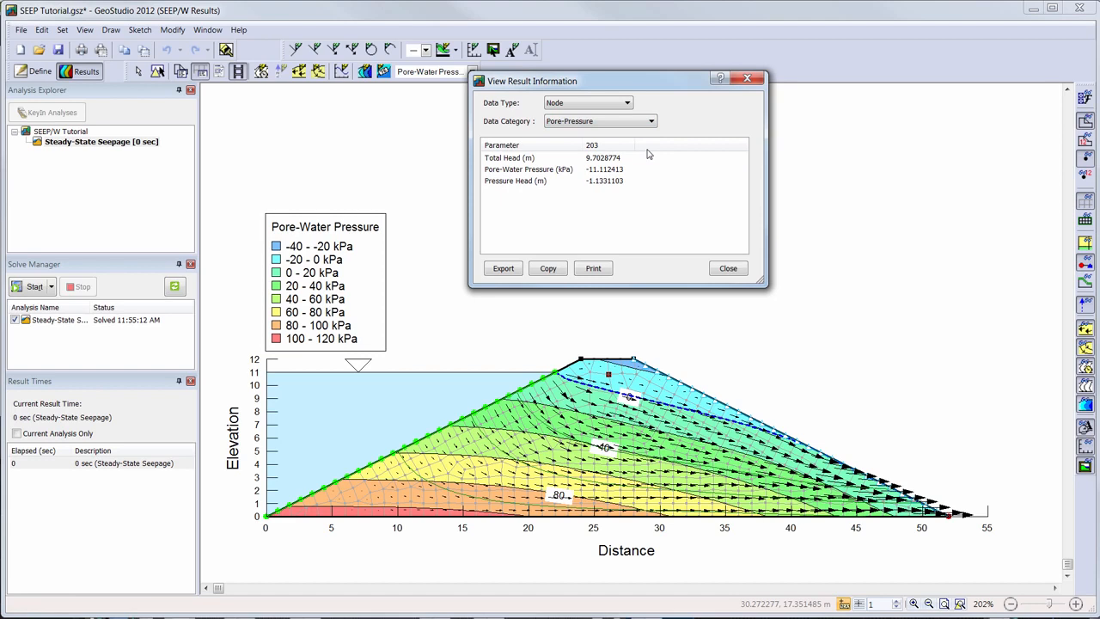
left_click(728, 269)
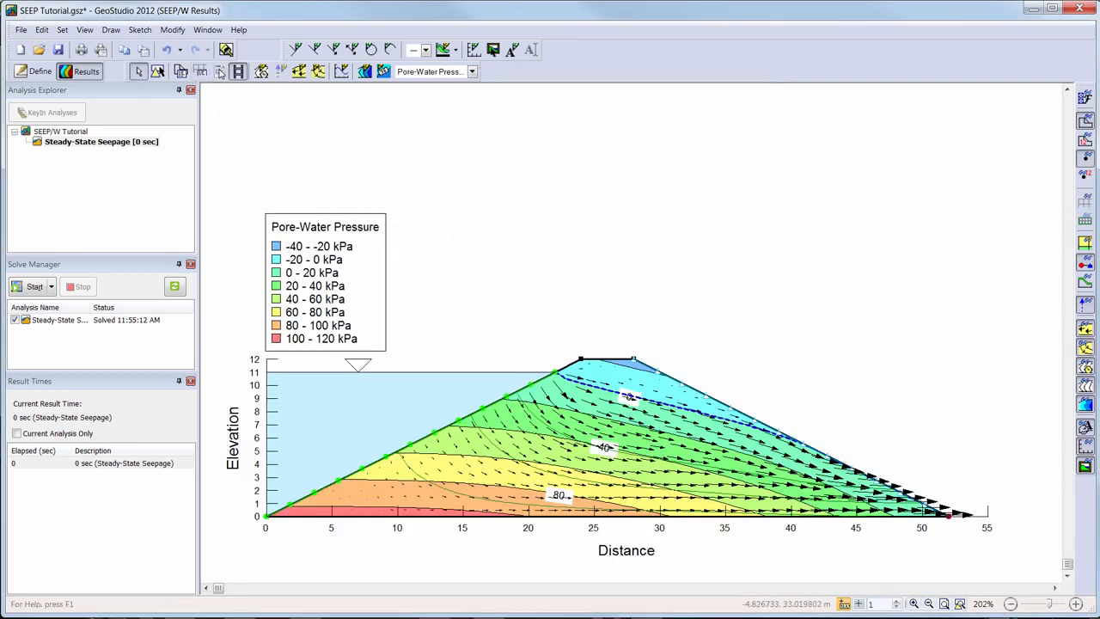
- Generate the analysis report as SEEP Tutorial.html, replacing the existing file, and review its contents
left_click(220, 72)
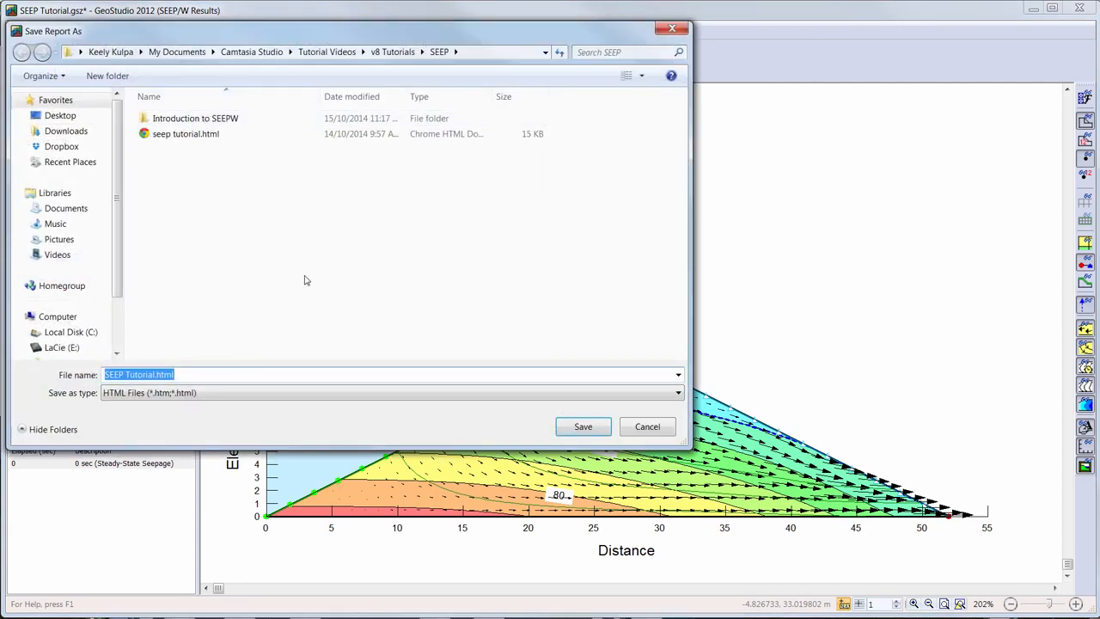
left_click(582, 430)
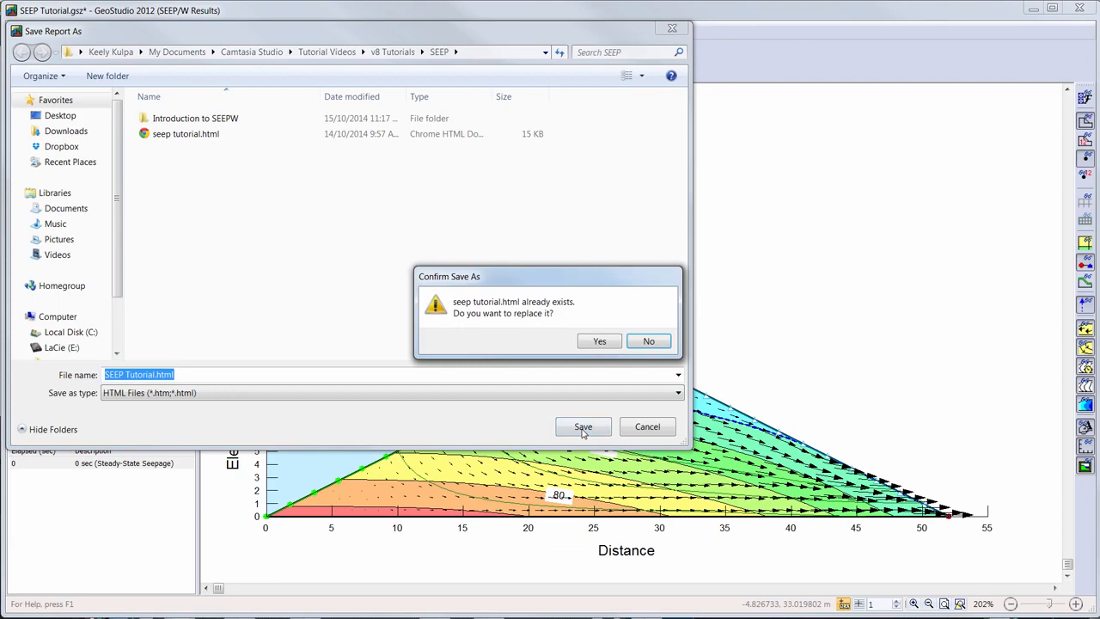
left_click(594, 342)
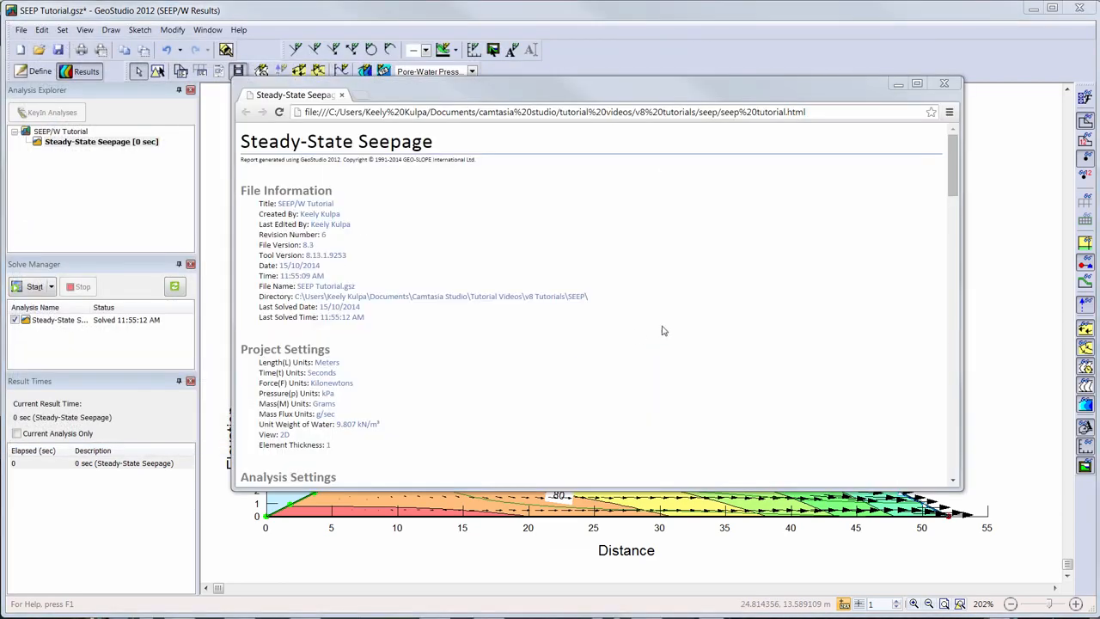
left_click_drag(951, 185, 960, 279)
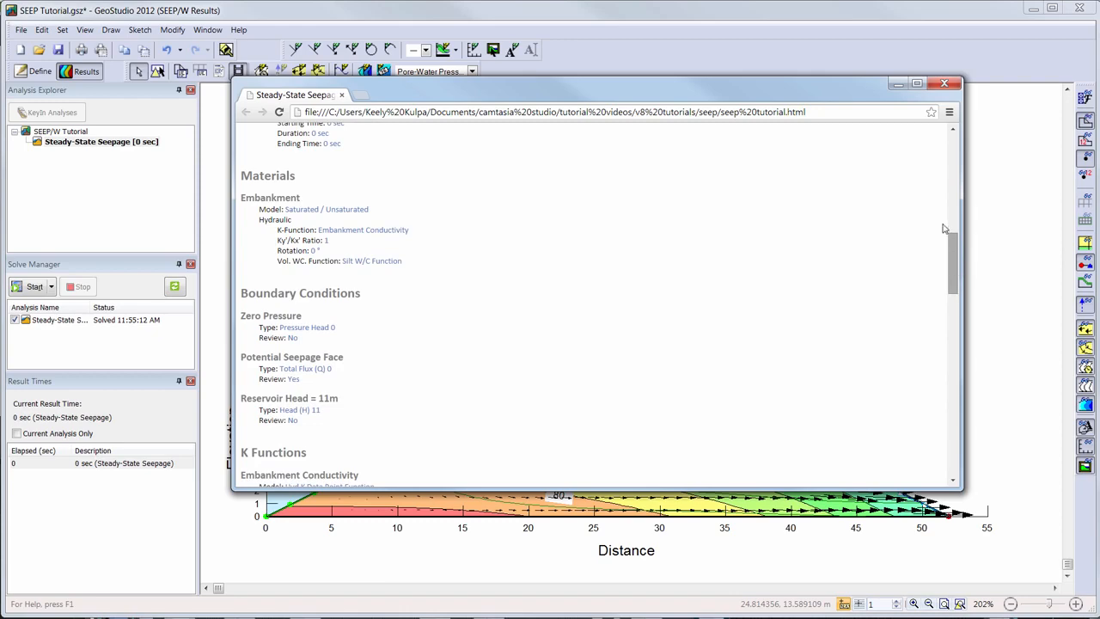
left_click(945, 86)
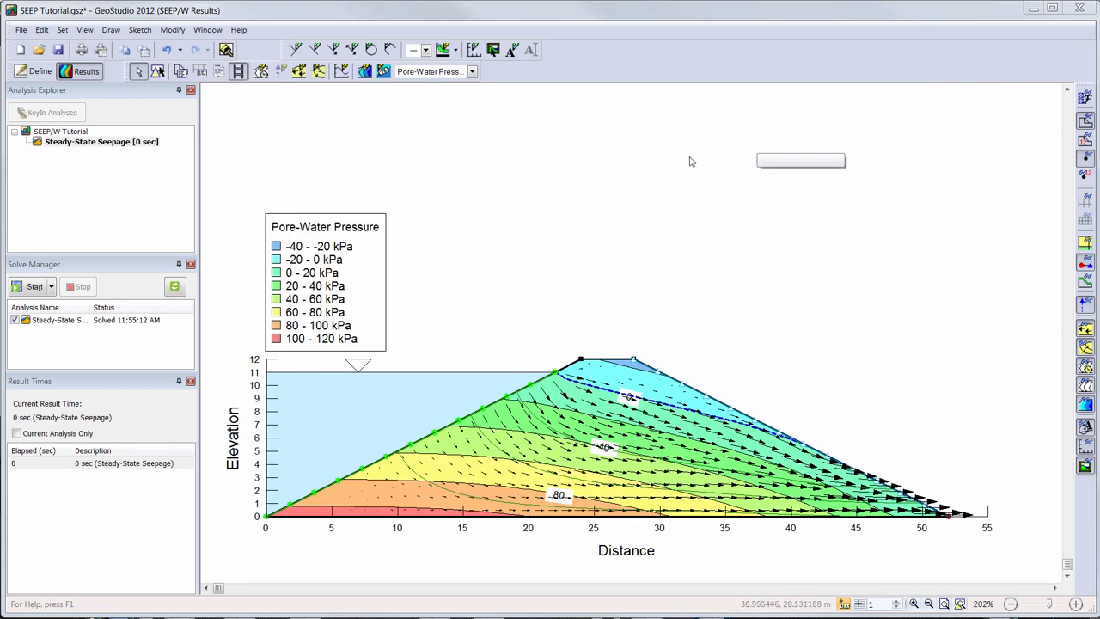
- View the existing X-Conductivity vs. Matric Suction graph
left_click(342, 73)
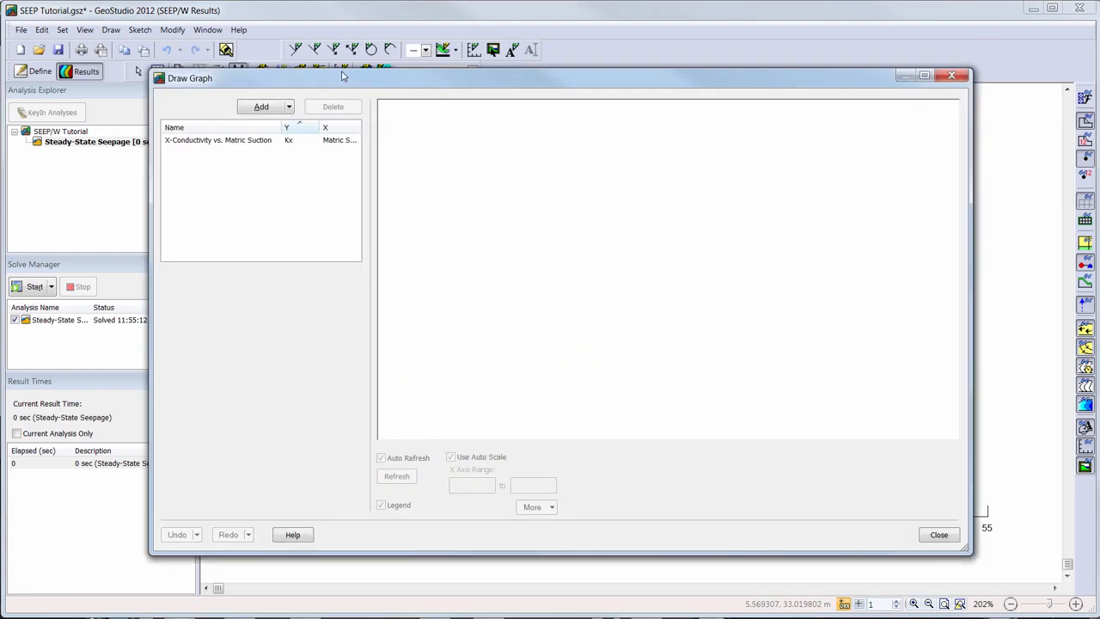
left_click(270, 141)
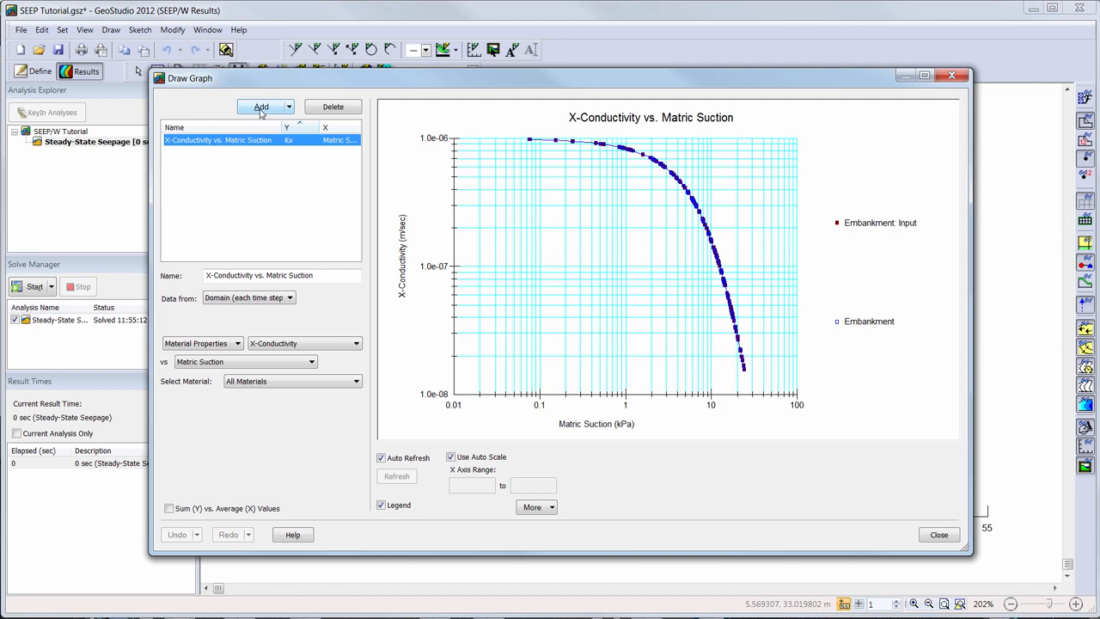
- Add a graph named PWP Profile with Pore-Water Pressure as its plotted parameter, and open its location selection
left_click(261, 108)
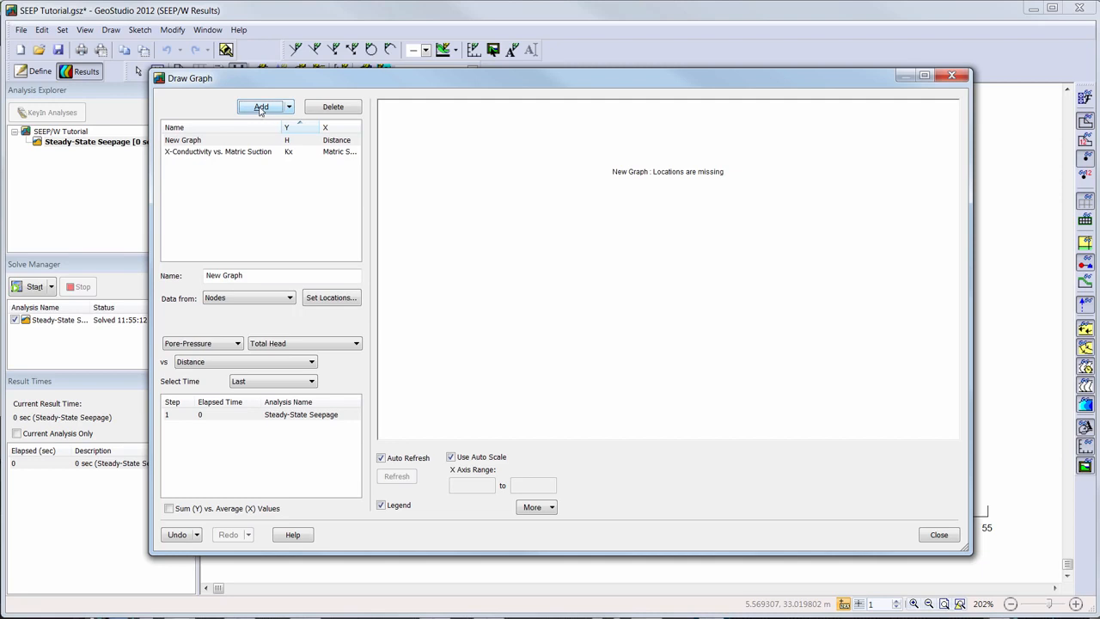
left_click_drag(279, 275, 156, 281)
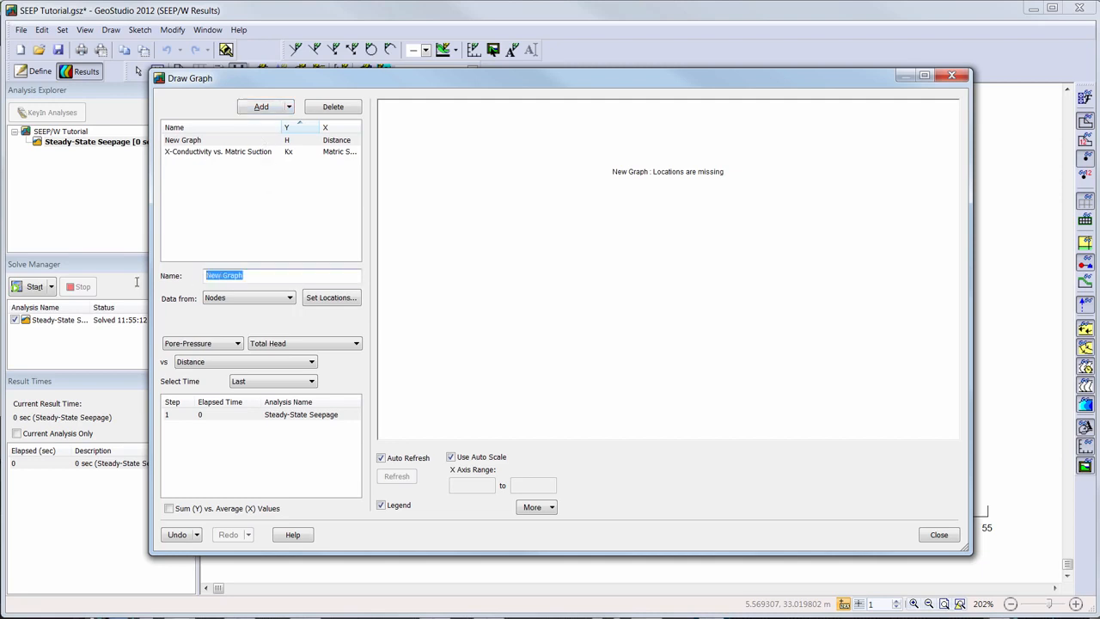
type("PWP Profile")
left_click(357, 343)
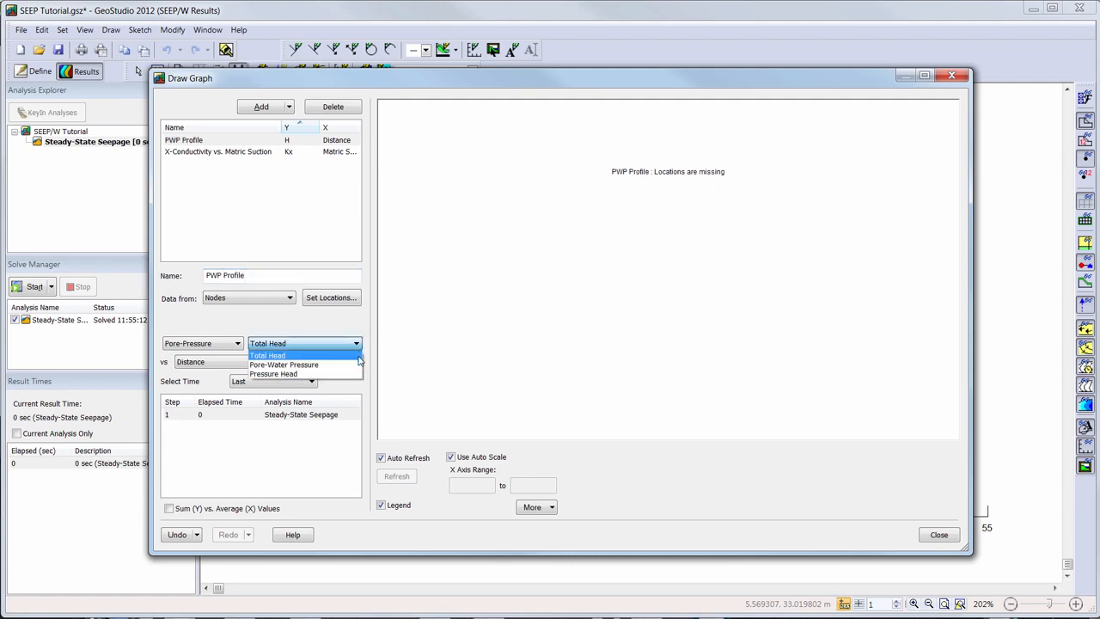
left_click(355, 366)
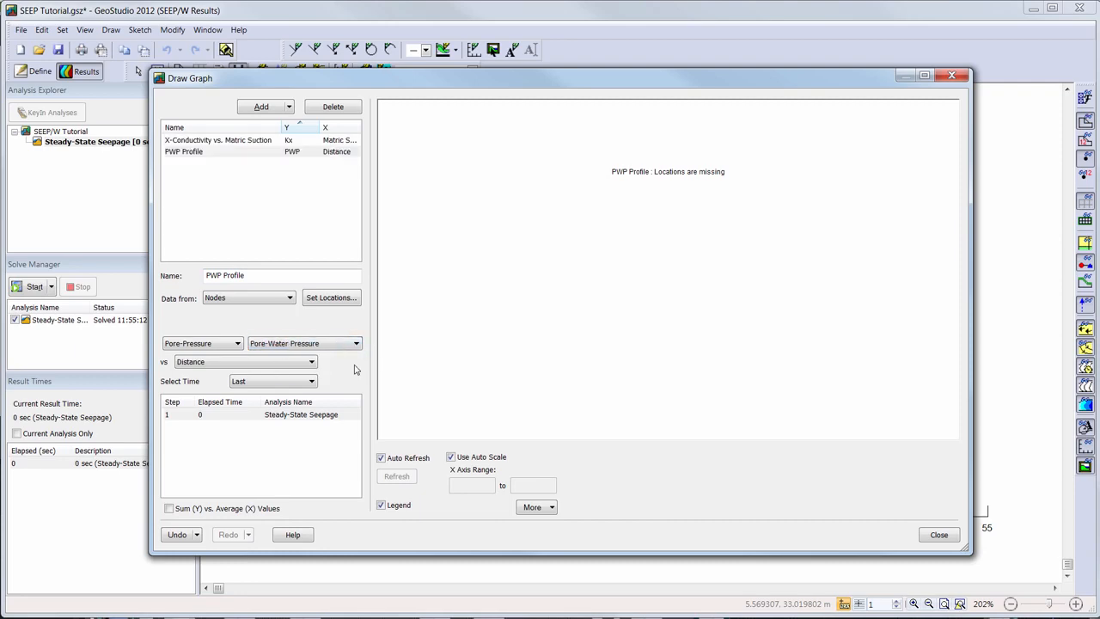
left_click(332, 299)
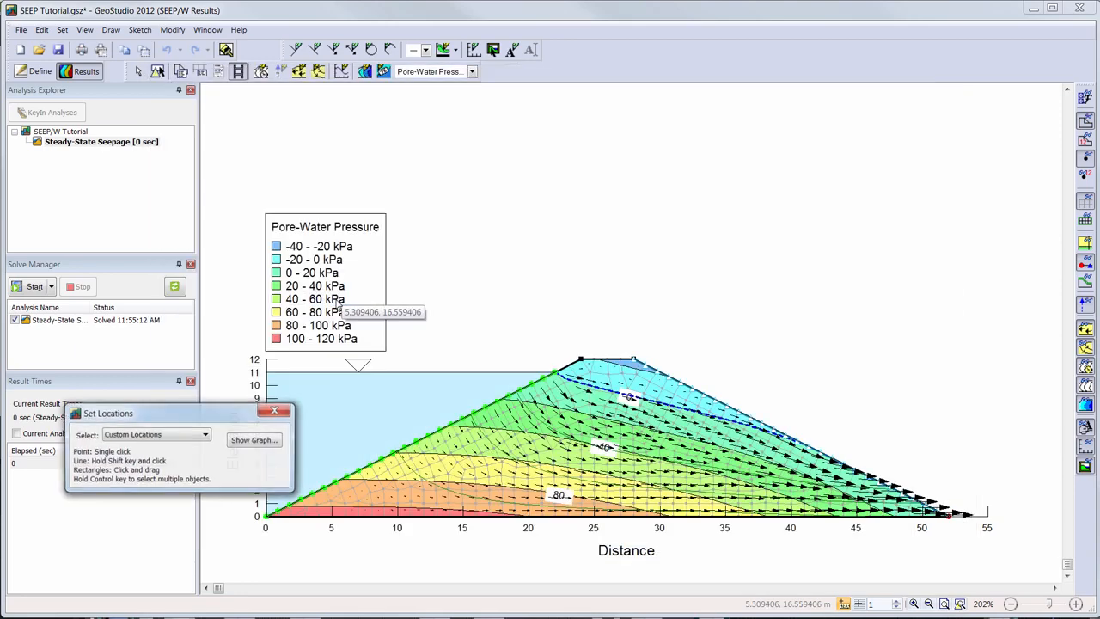
- Try custom graph locations with a rectangle from about x = 24.5 to 32 m and a vertical line through the crest
left_click(590, 346)
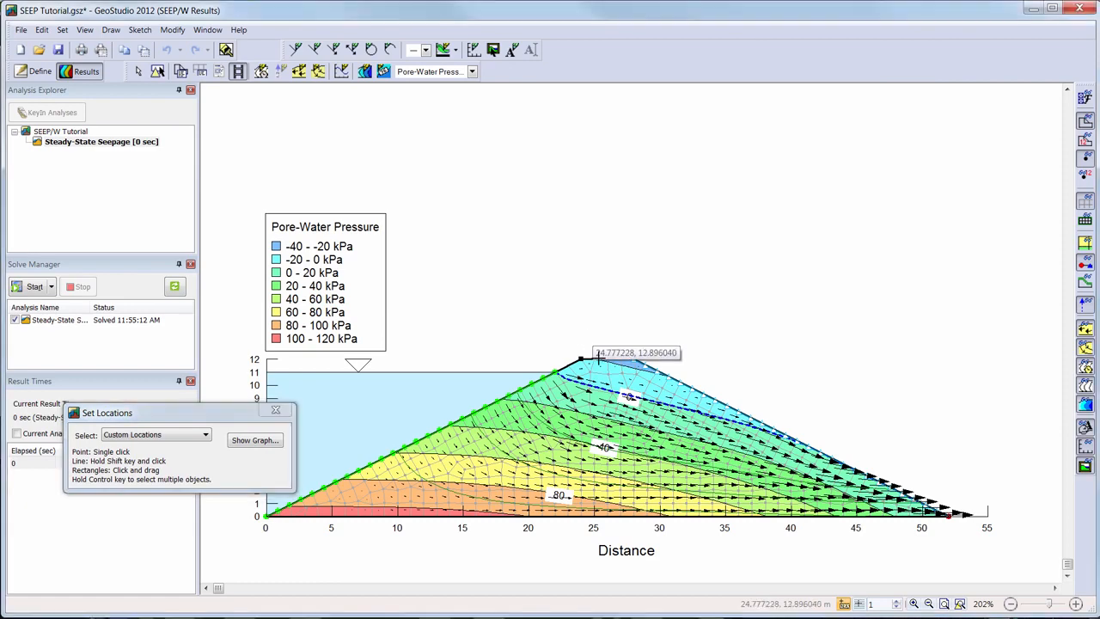
left_click_drag(691, 540, 685, 540)
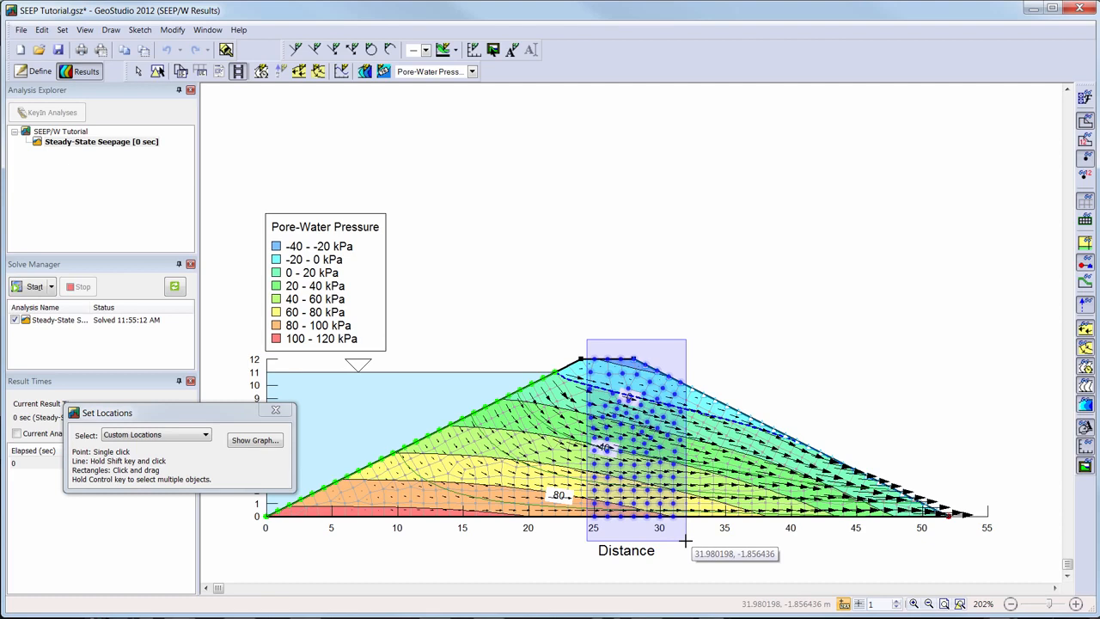
left_click(601, 338, "shift")
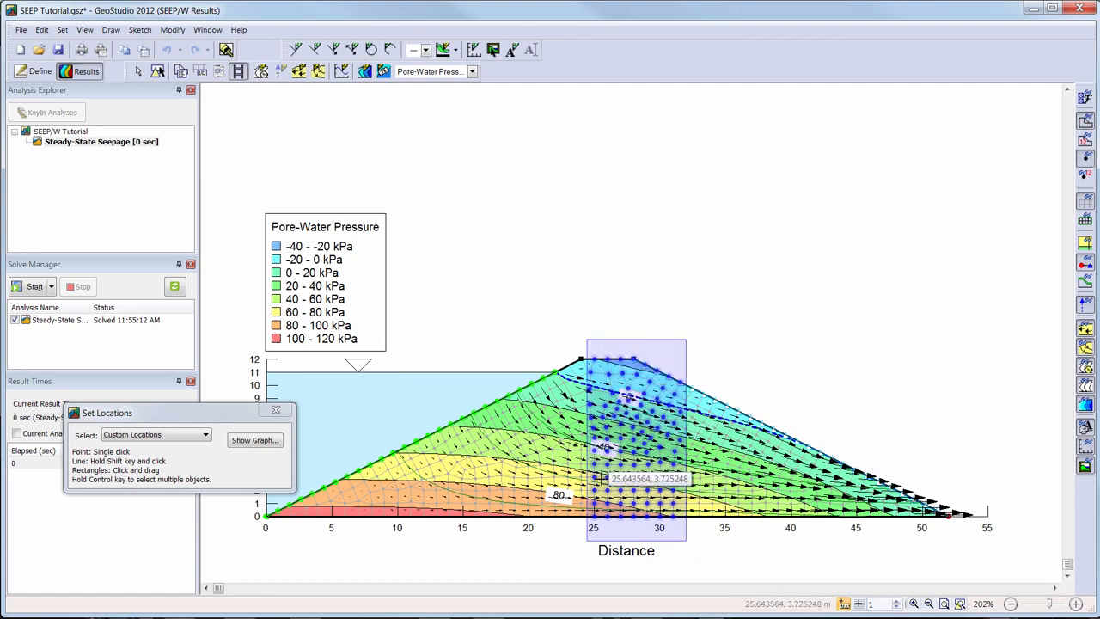
left_click(600, 533, "shift")
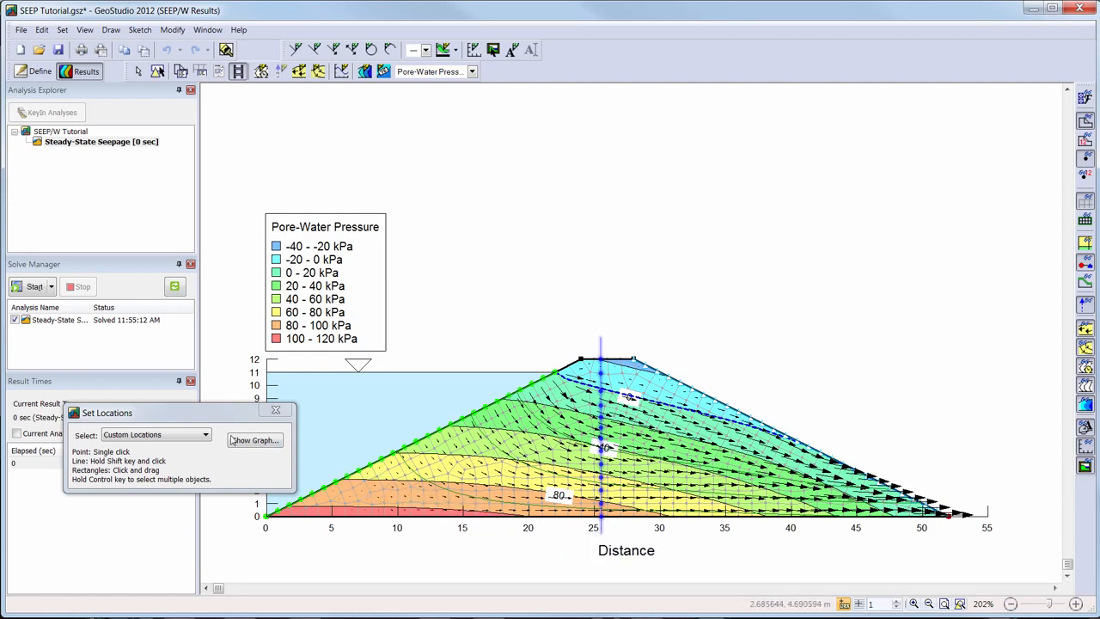
- Try Geometry Items as the graph locations, selecting the upstream and downstream slope lines together
left_click(206, 435)
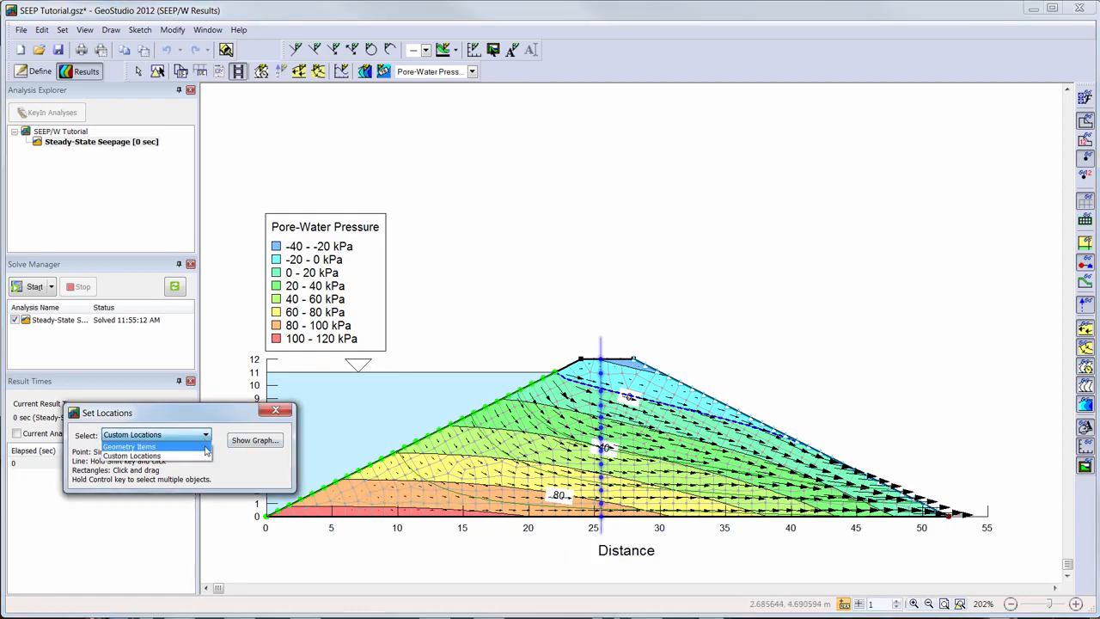
left_click(206, 447)
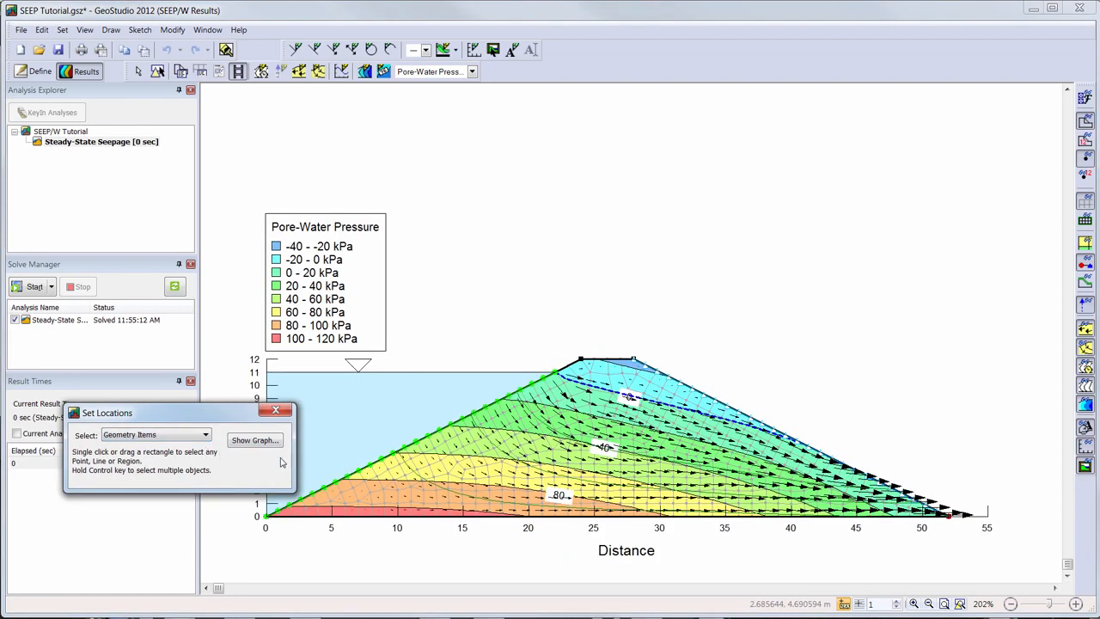
left_click(386, 462)
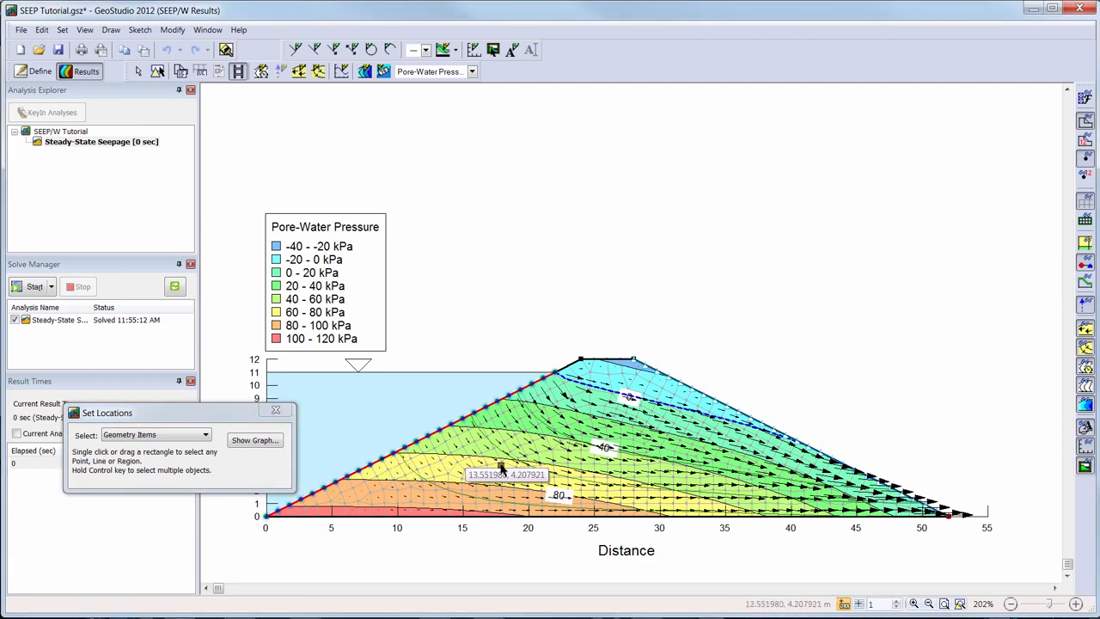
left_click(722, 405, "ctrl")
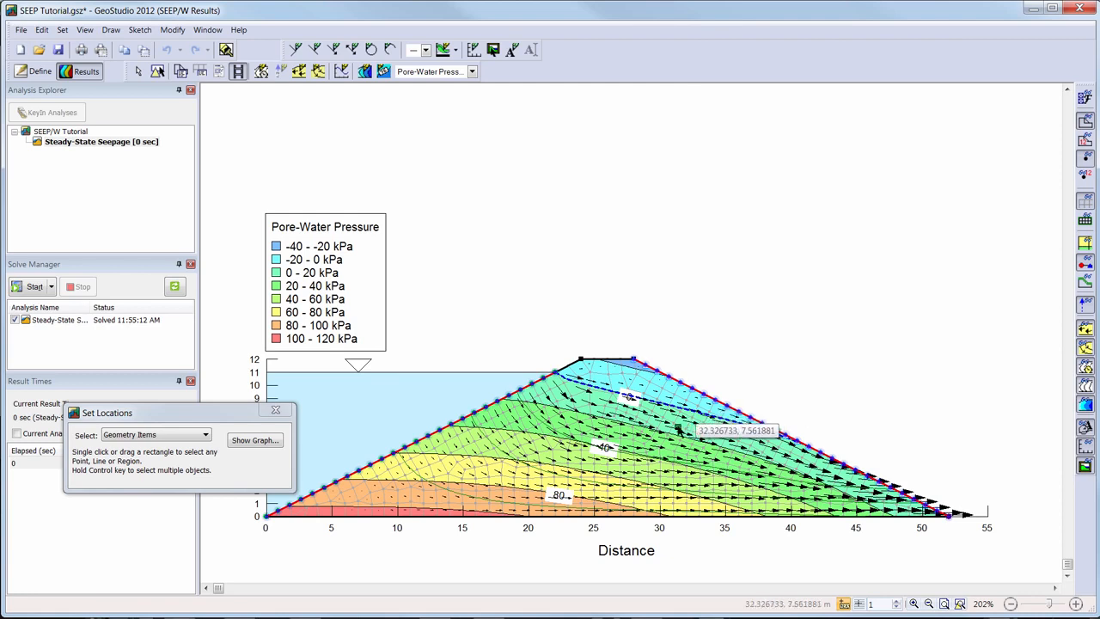
- Switch to Custom Locations and define a vertical line through the embankment crest at about x = 25.7 m
left_click(205, 435)
left_click(199, 456)
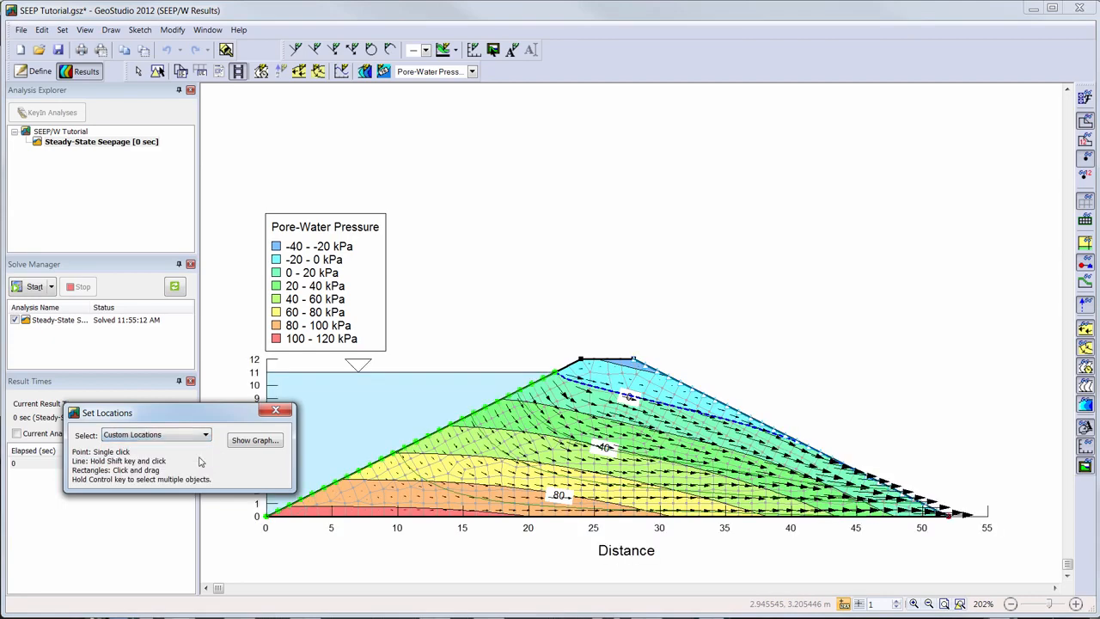
left_click(606, 345)
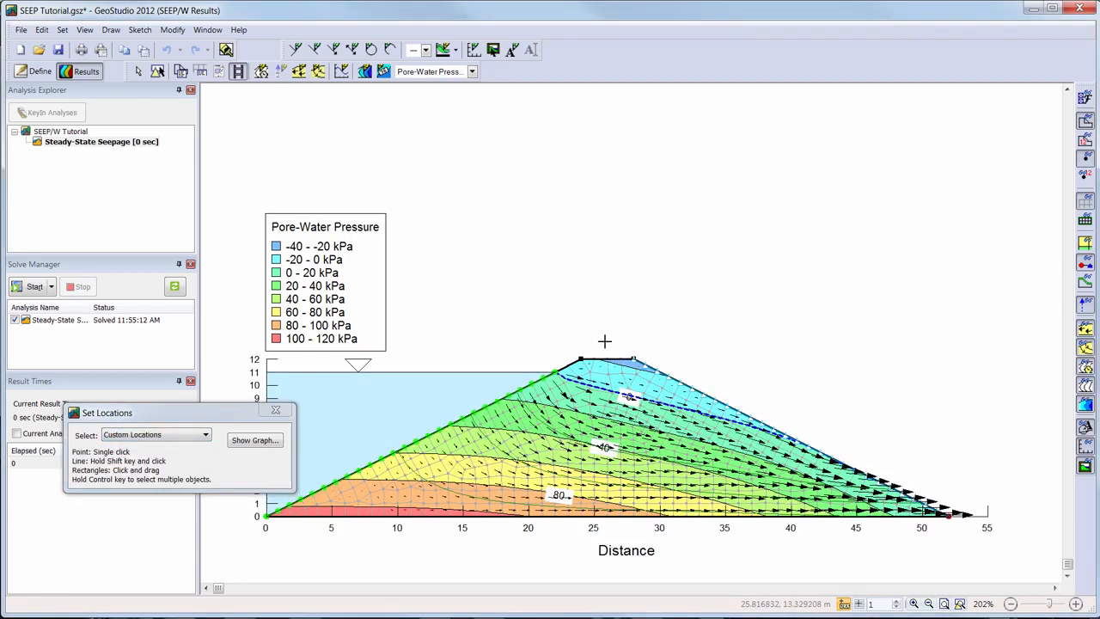
left_click(604, 533, "shift")
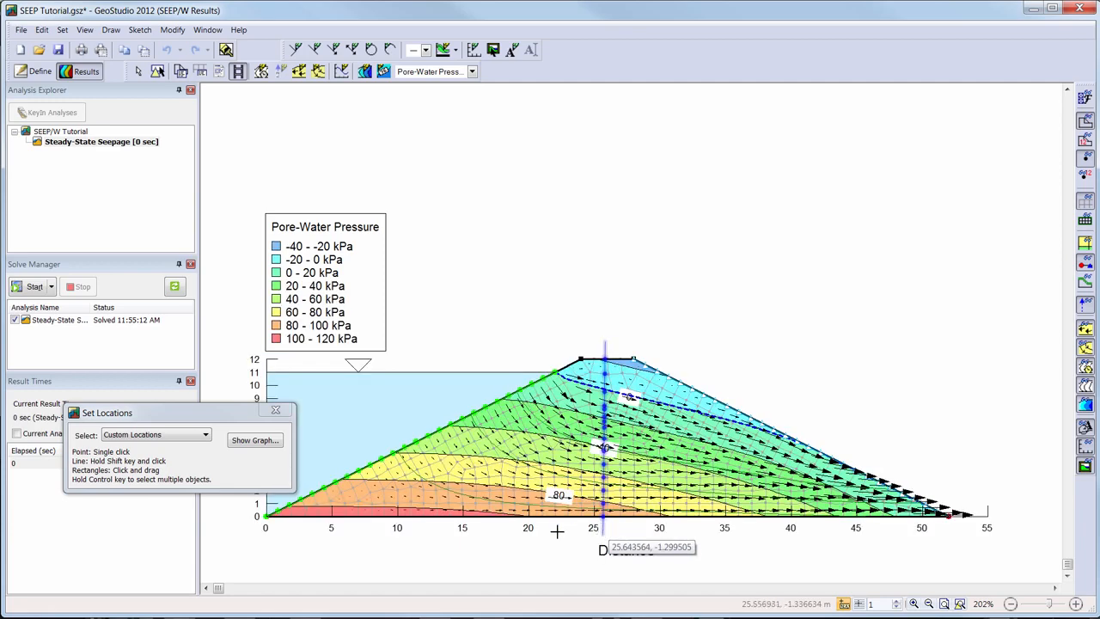
- Show the PWP Profile graph and plot the pore-water pressure against Y
left_click(251, 440)
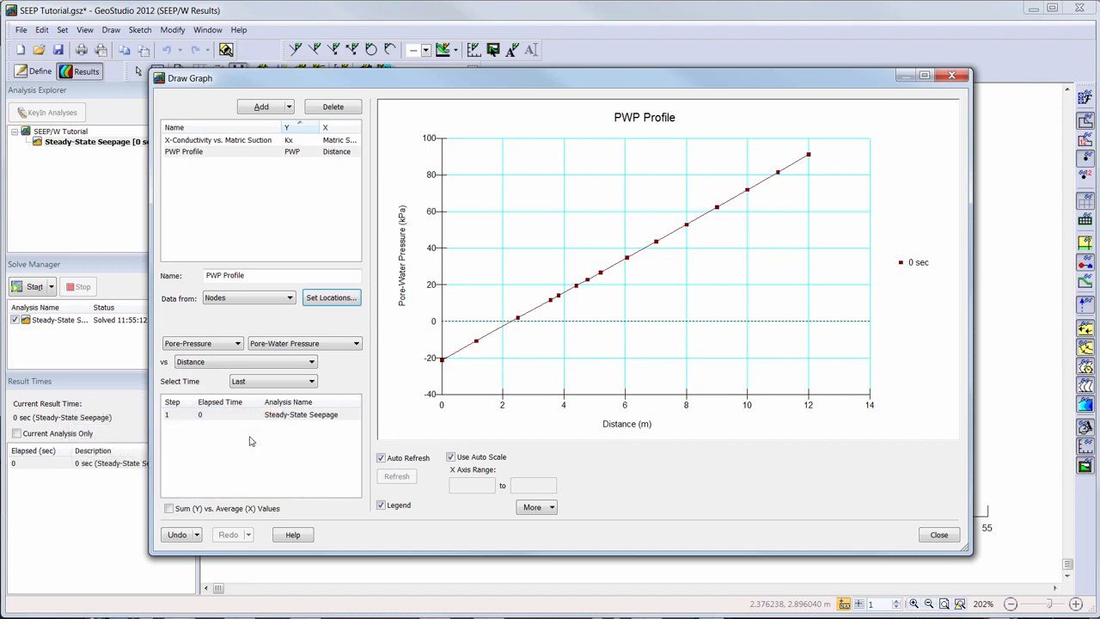
left_click(312, 363)
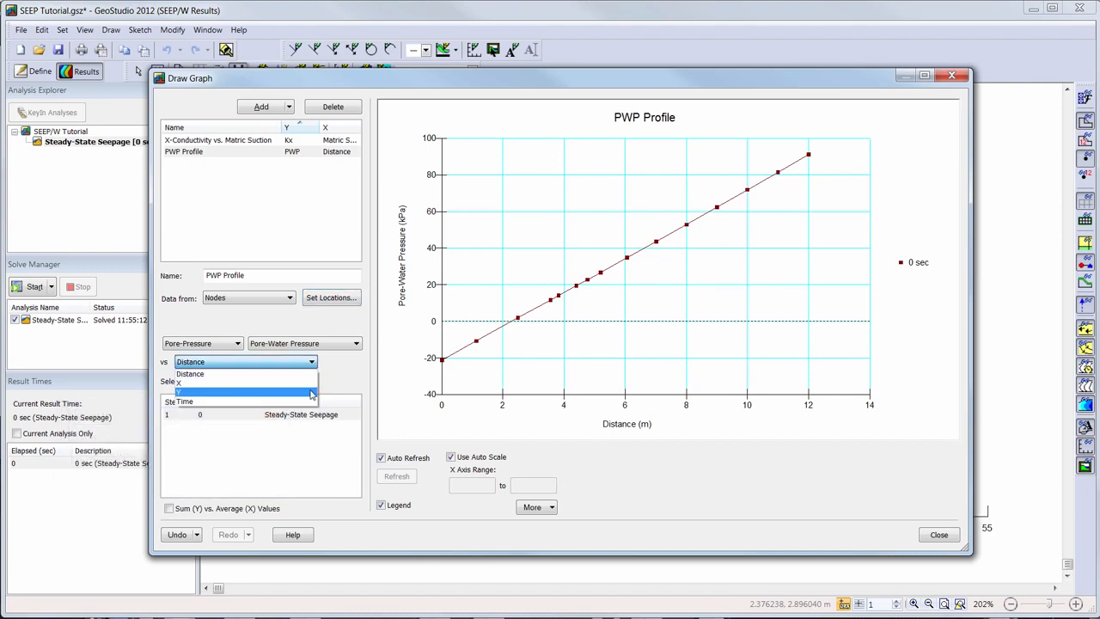
left_click(311, 393)
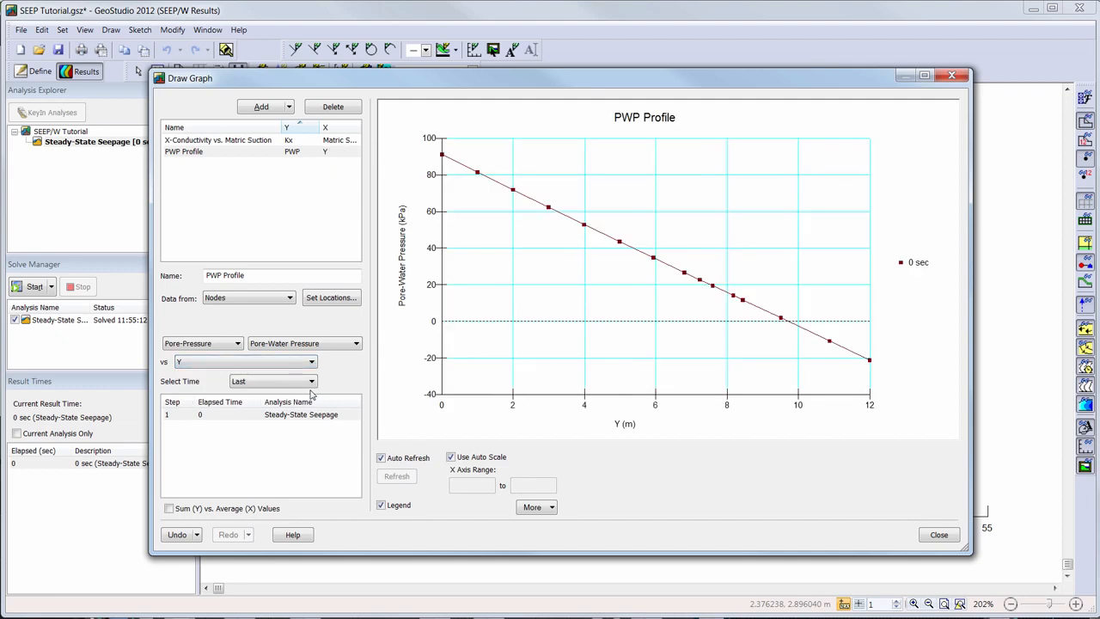
- Rotate the PWP Profile graph by 90 degrees and hide its legend in the graph options
left_click(554, 507)
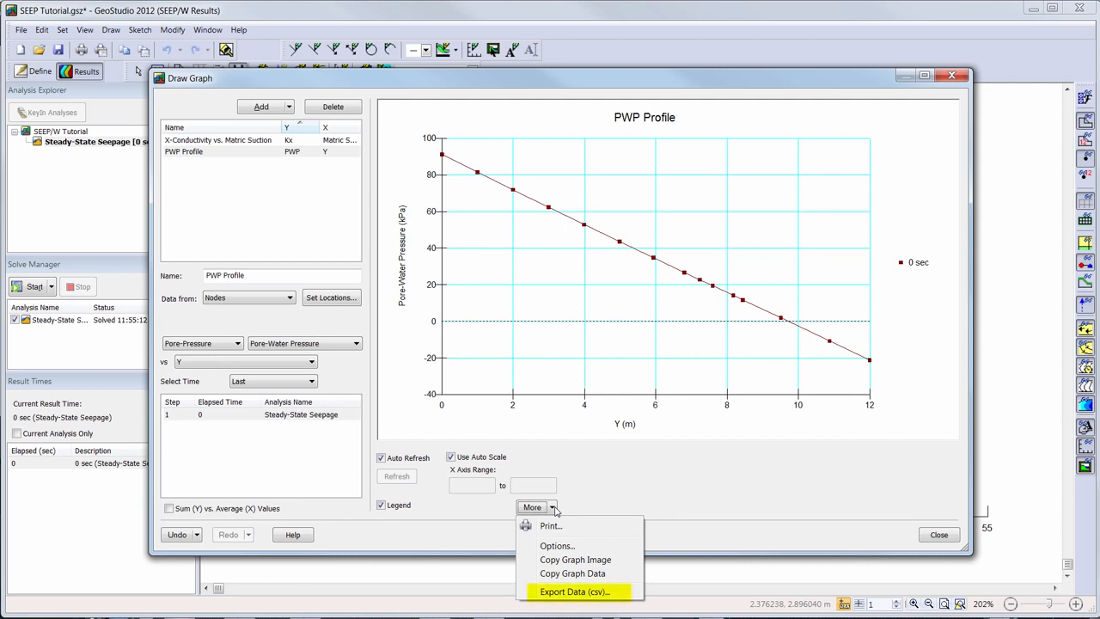
left_click(570, 547)
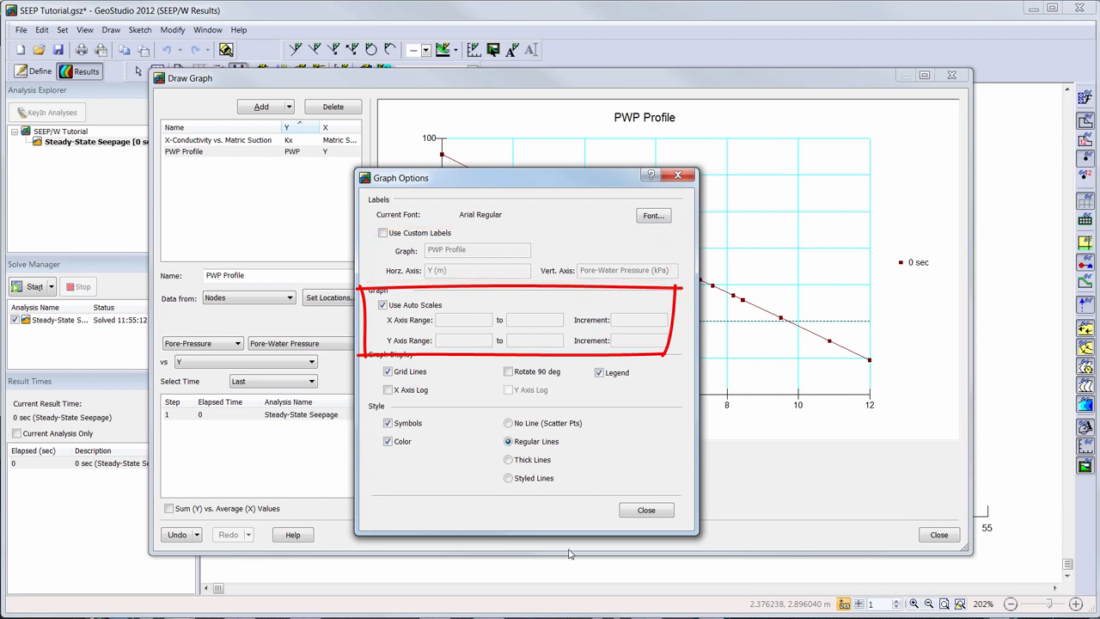
left_click(510, 372)
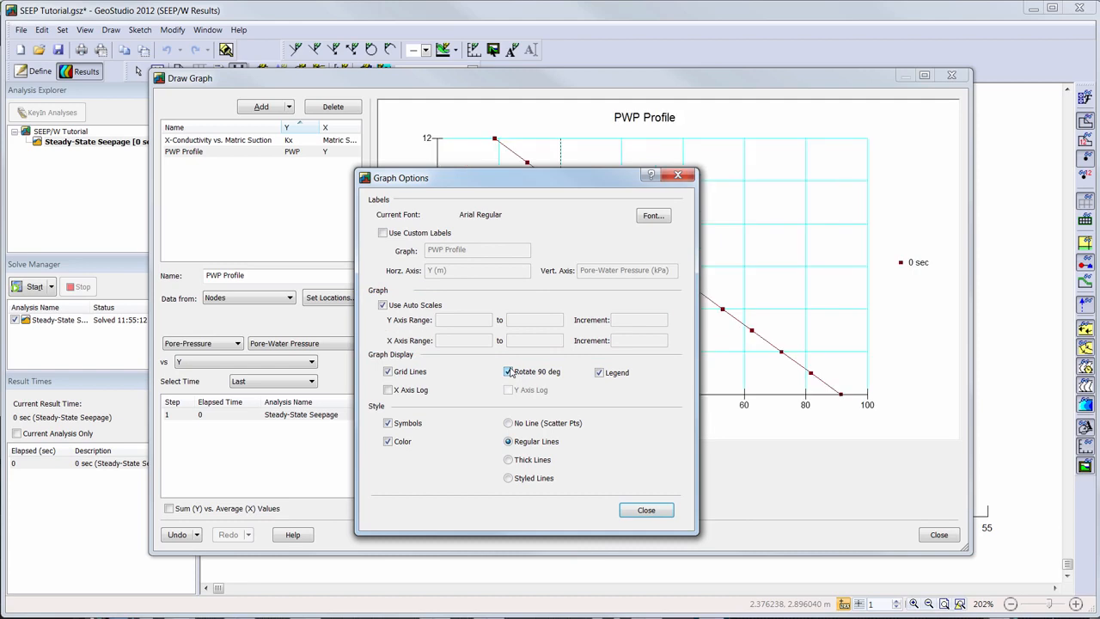
left_click(600, 372)
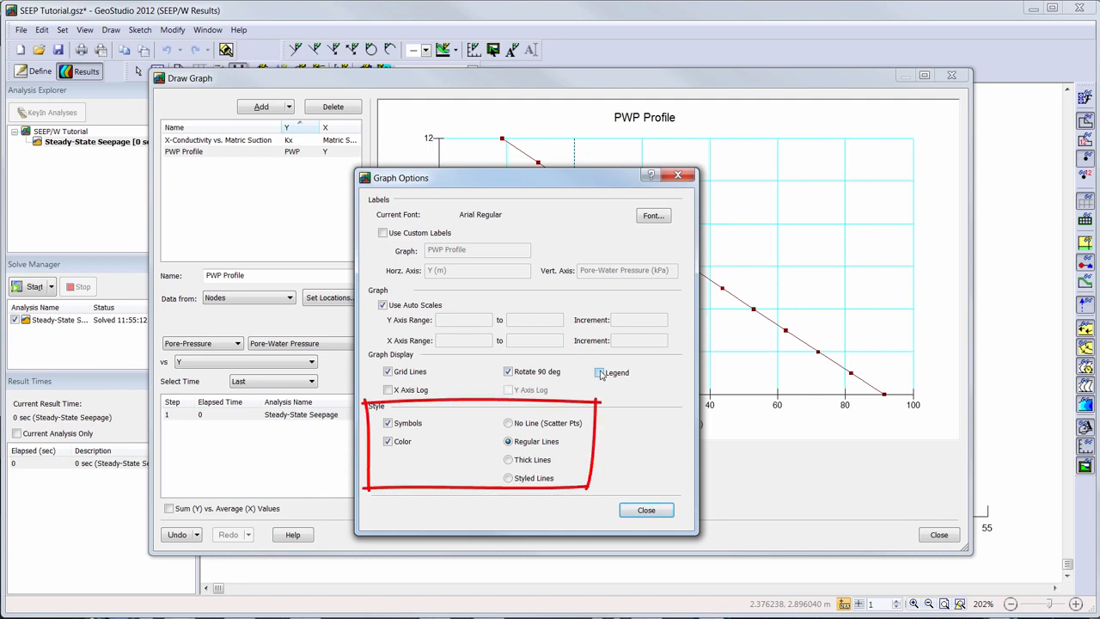
- Set the PWP Profile graph's font size to 10 and close the graph options
left_click(658, 218)
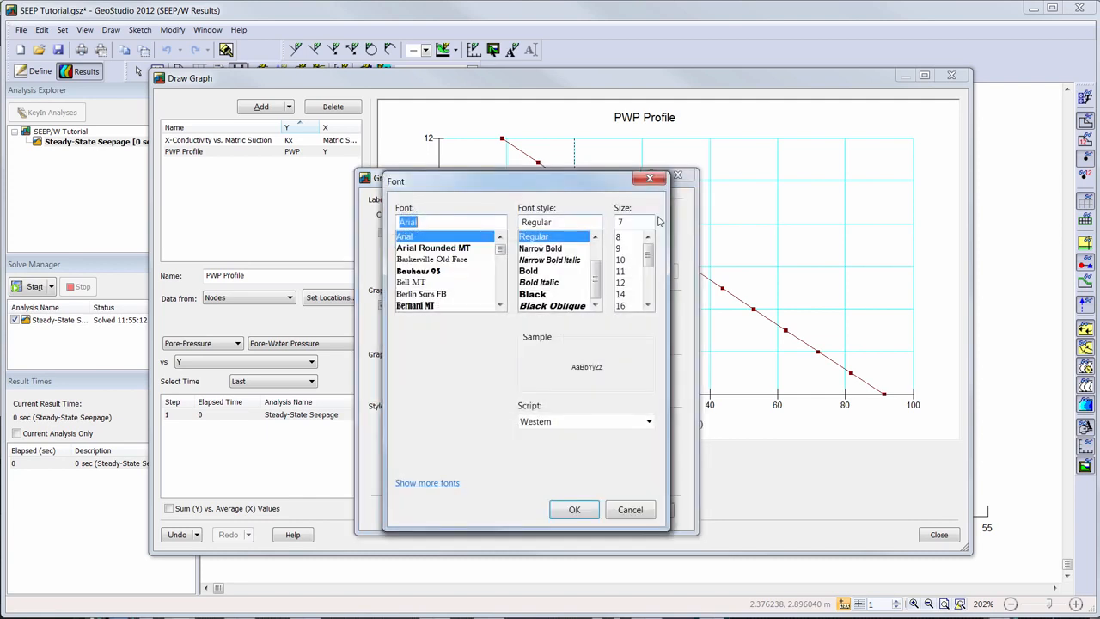
left_click(637, 260)
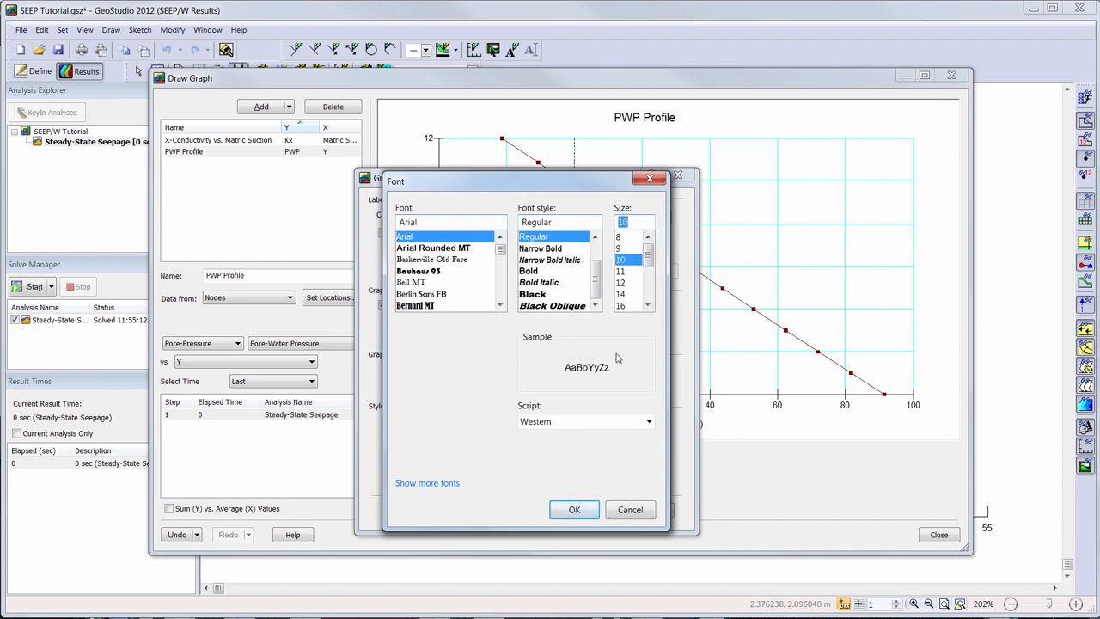
left_click(578, 511)
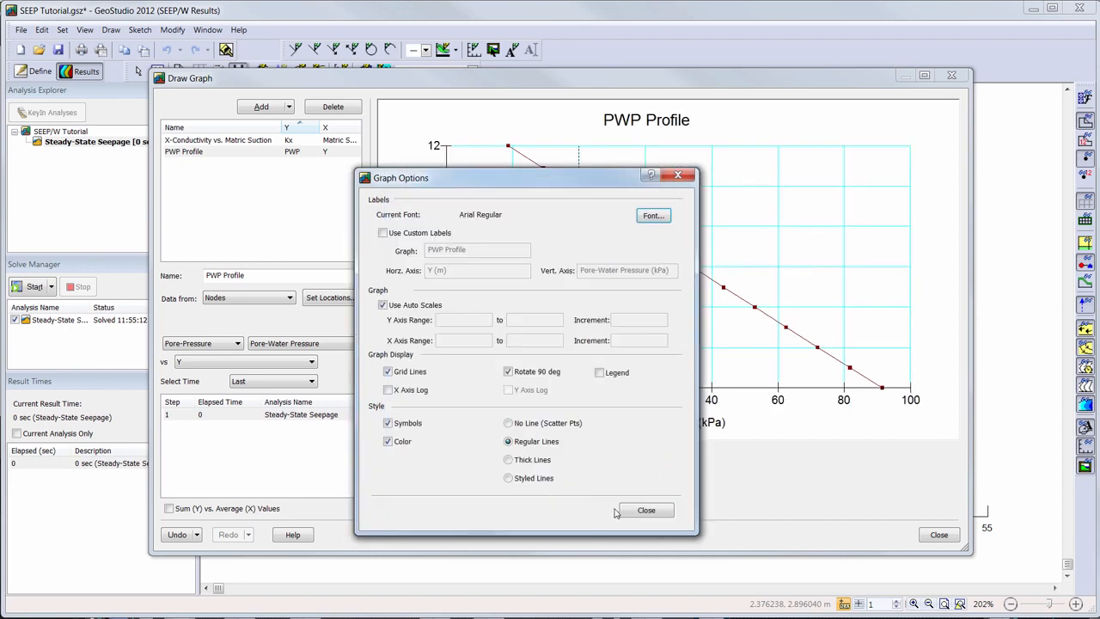
left_click(646, 510)
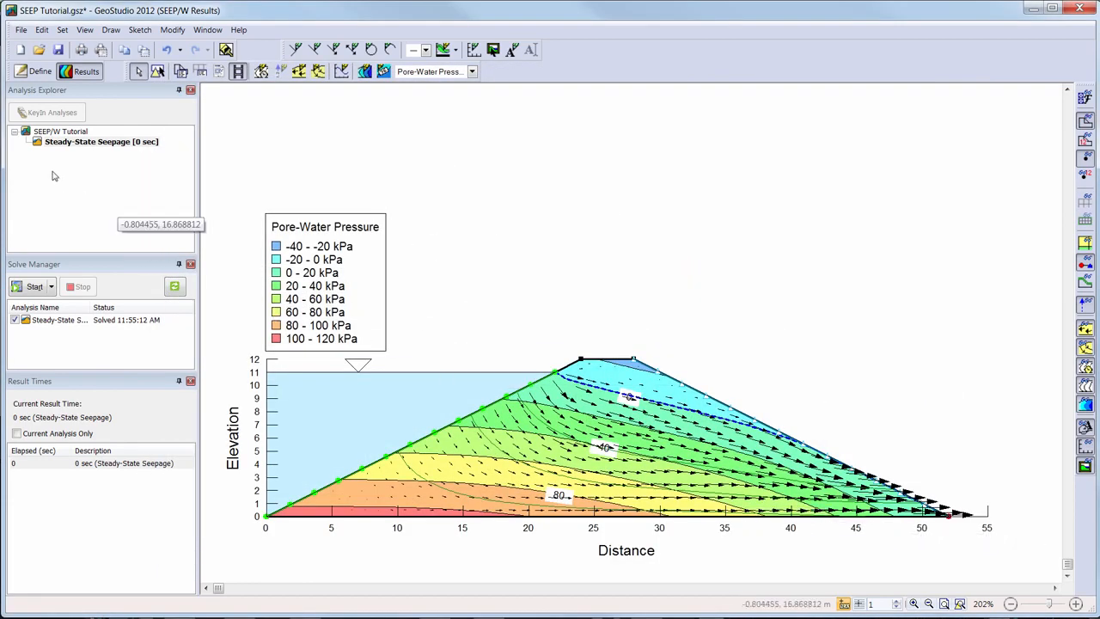
- Return to the model definition and clone the Steady-State Seepage analysis
left_click(23, 73)
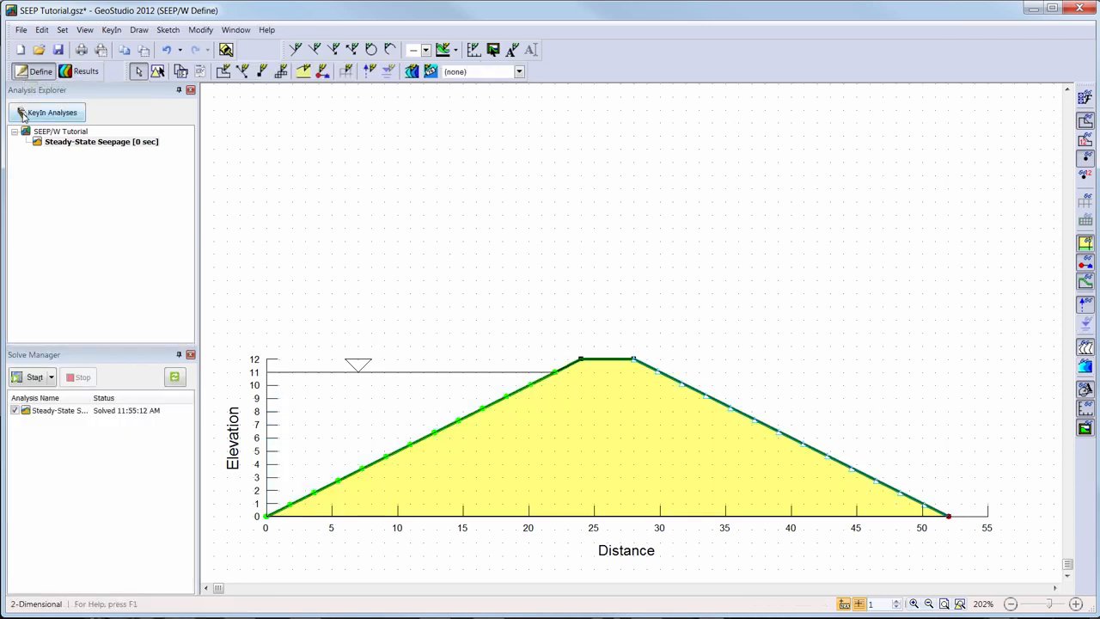
left_click(23, 116)
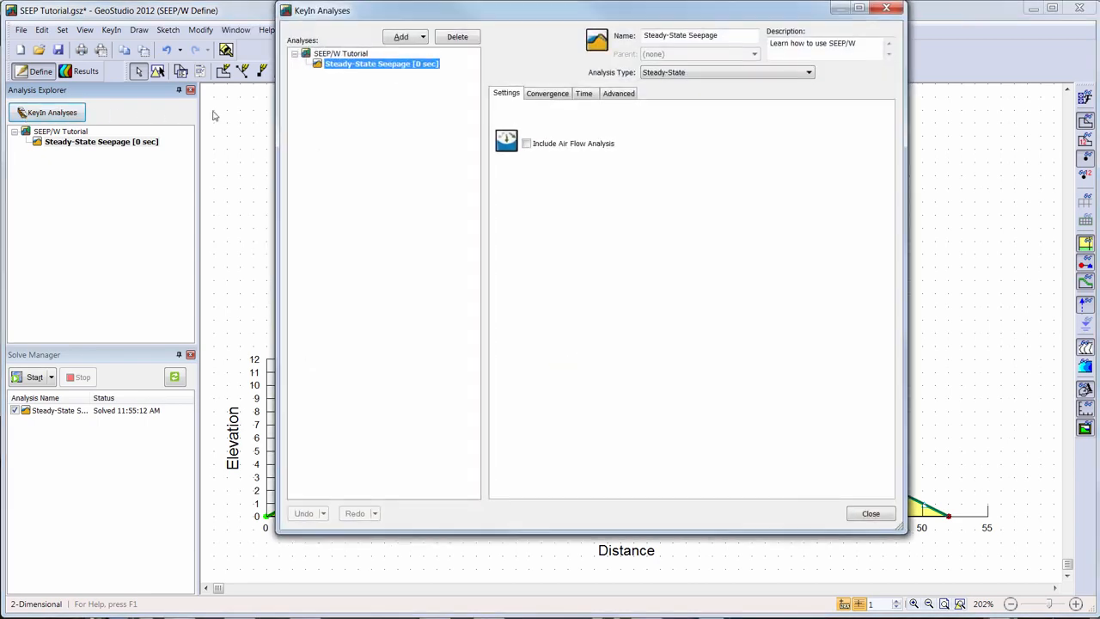
left_click(423, 38)
left_click(424, 38)
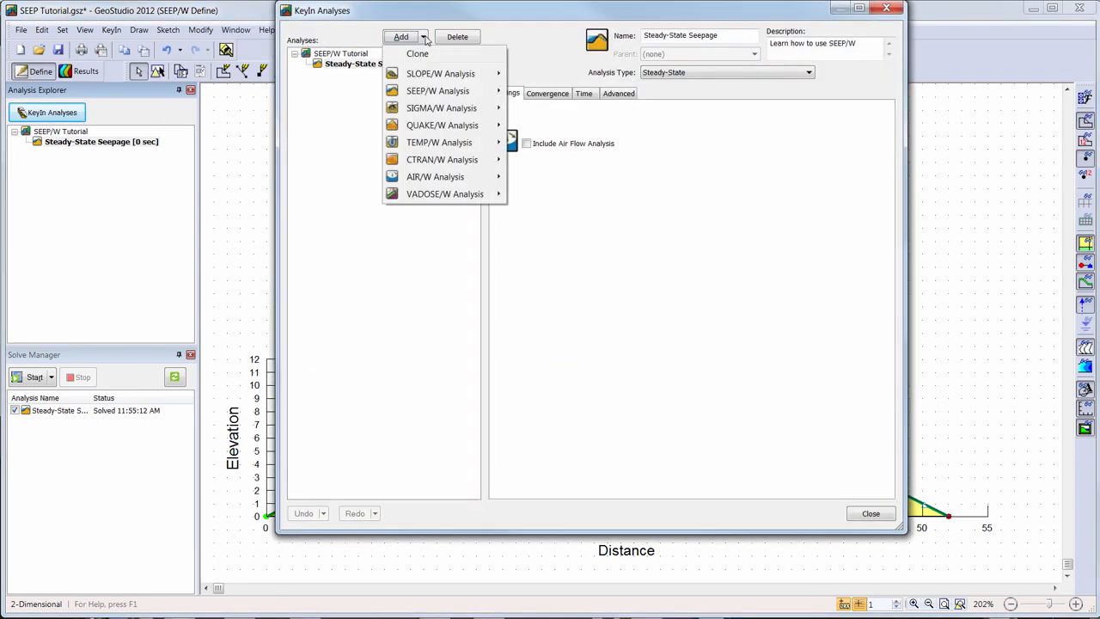
left_click(417, 54)
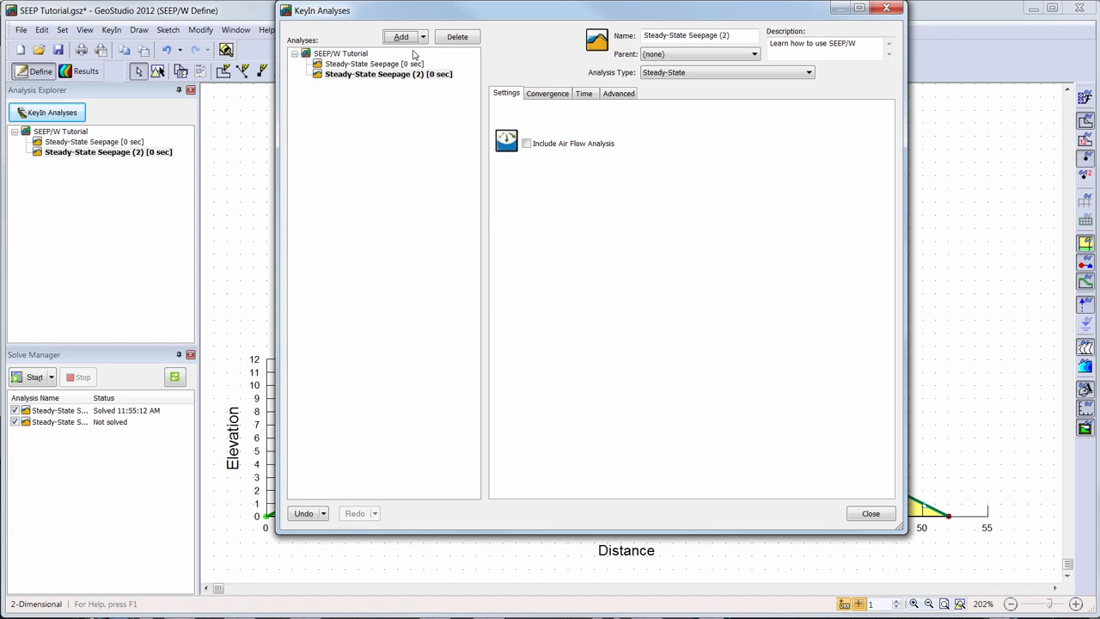
- Rename the cloned analysis as "Steady-State Seepage with drain" and close the analysis settings
left_click_drag(719, 35, 752, 35)
type("with drain")
key("Tab")
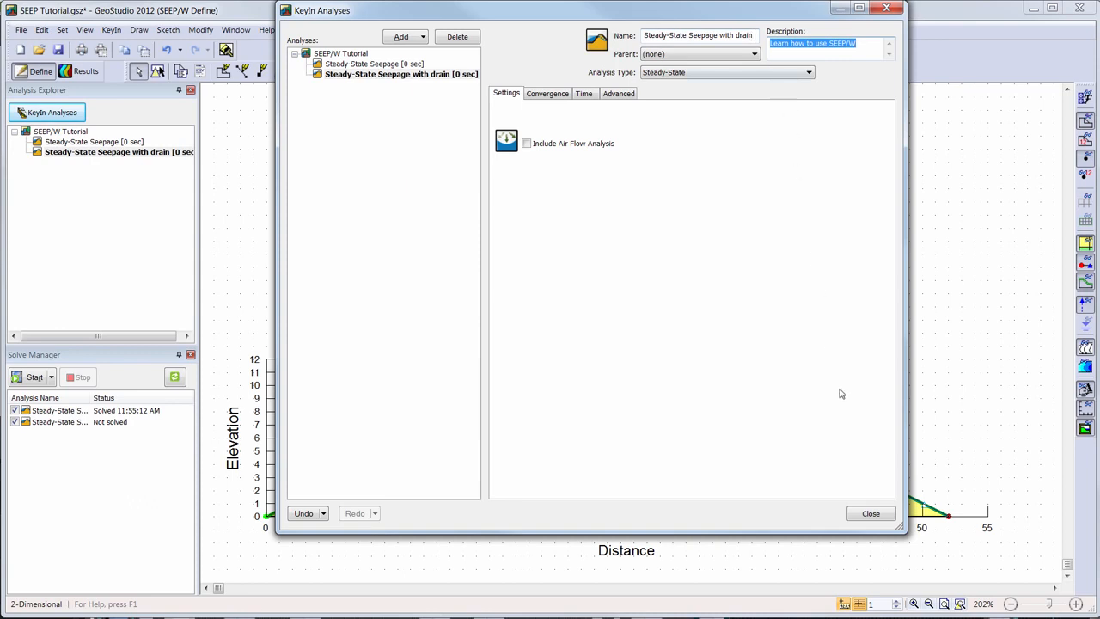
left_click(871, 513)
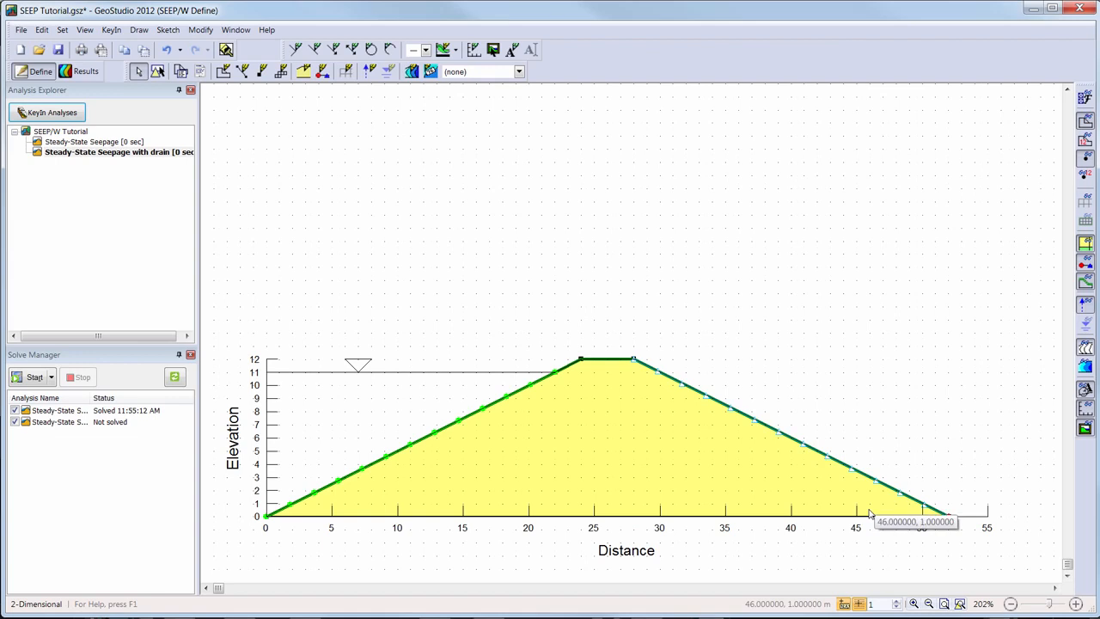
- Draw a point on the embankment base at X 45 m, Y 0 m to mark the start of the drain
left_click(262, 72)
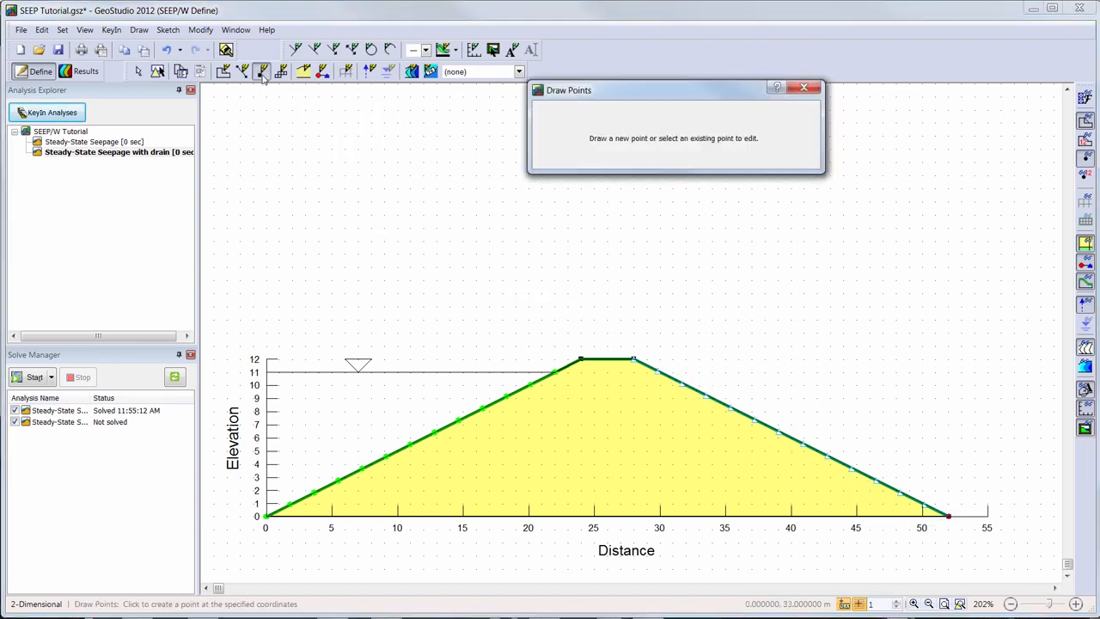
left_click(857, 516)
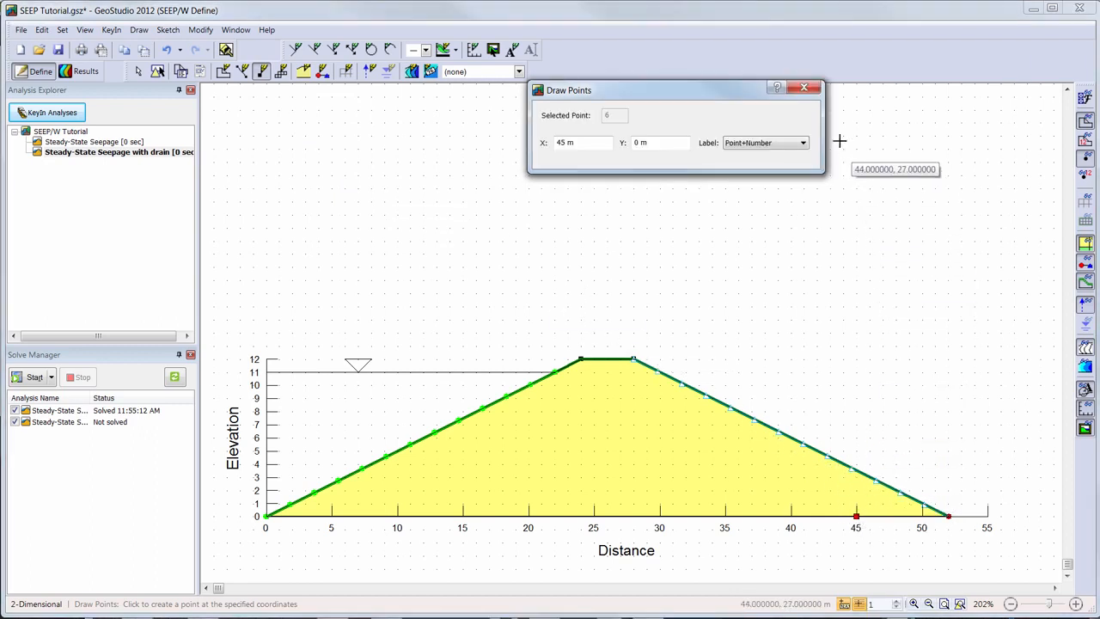
left_click(806, 90)
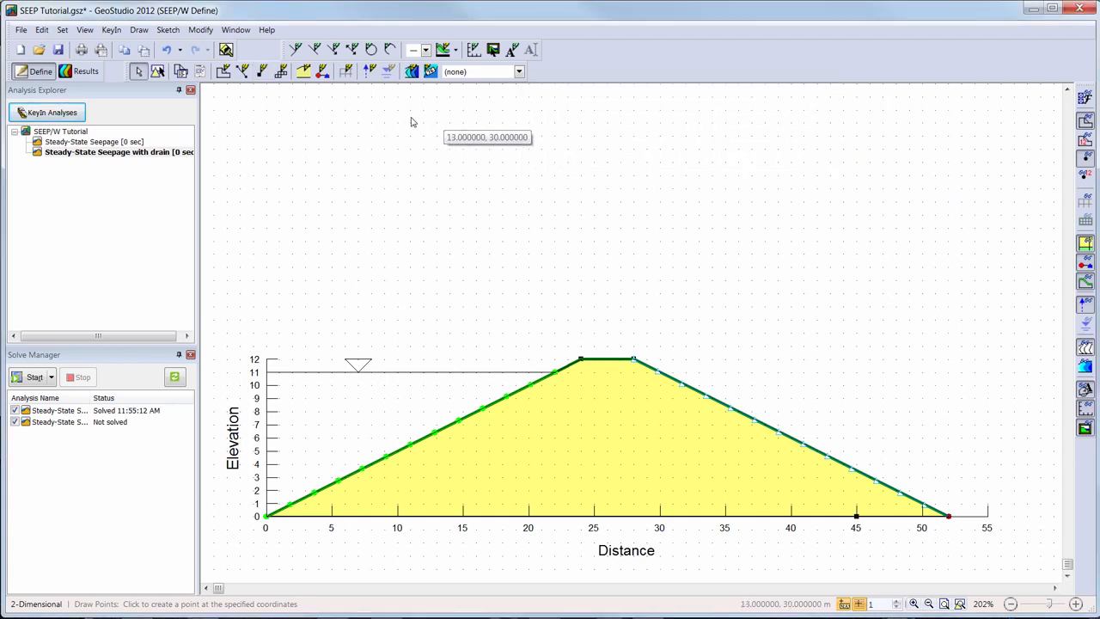
- Assign the Zero Pressure boundary condition to the base line between x = 45 m and the downstream toe
left_click(324, 78)
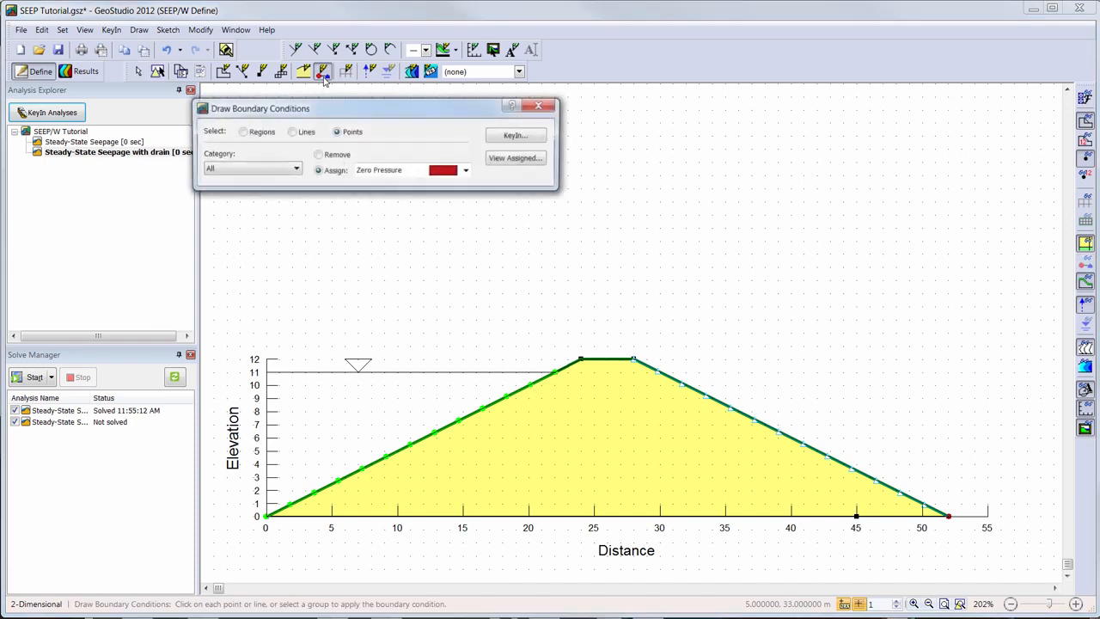
left_click(291, 133)
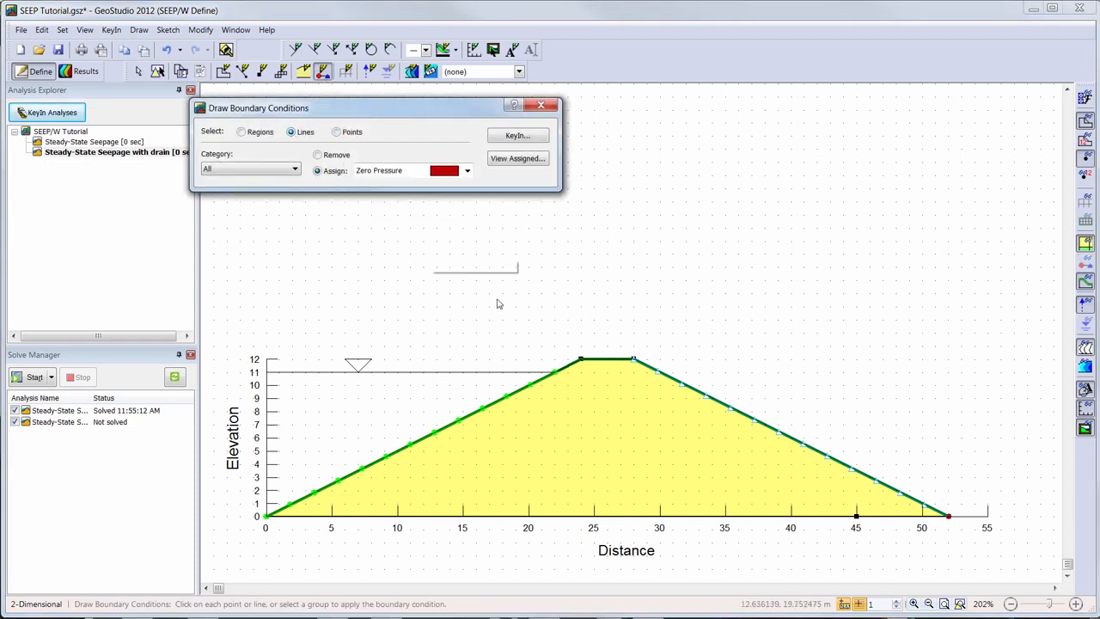
left_click(885, 517)
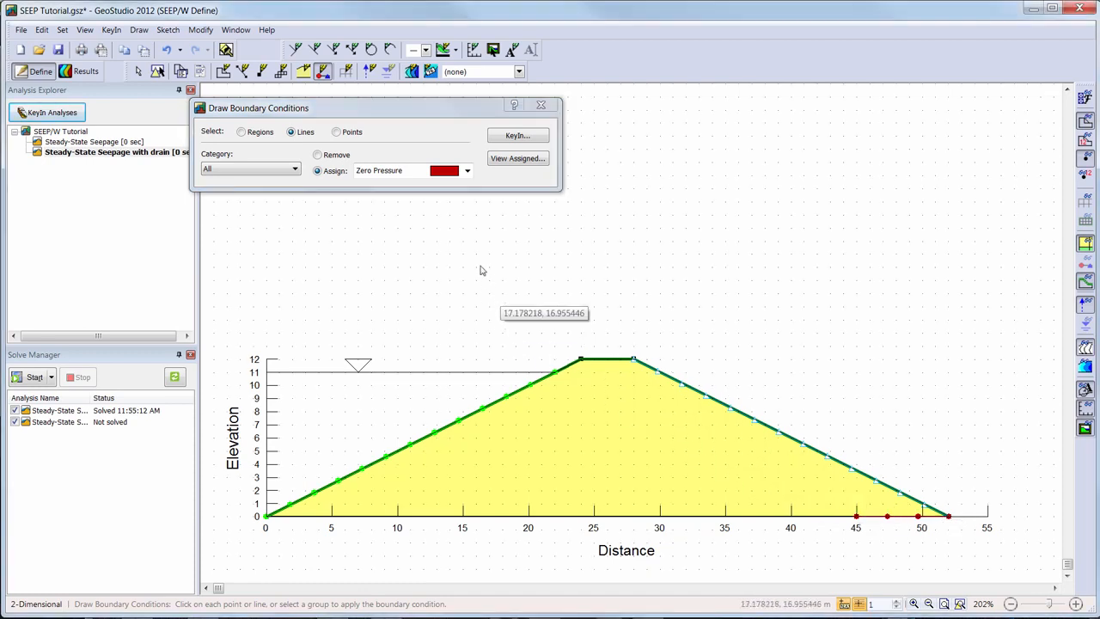
- Remove the boundary condition from the downstream slope line and finish editing boundary conditions
left_click(341, 157)
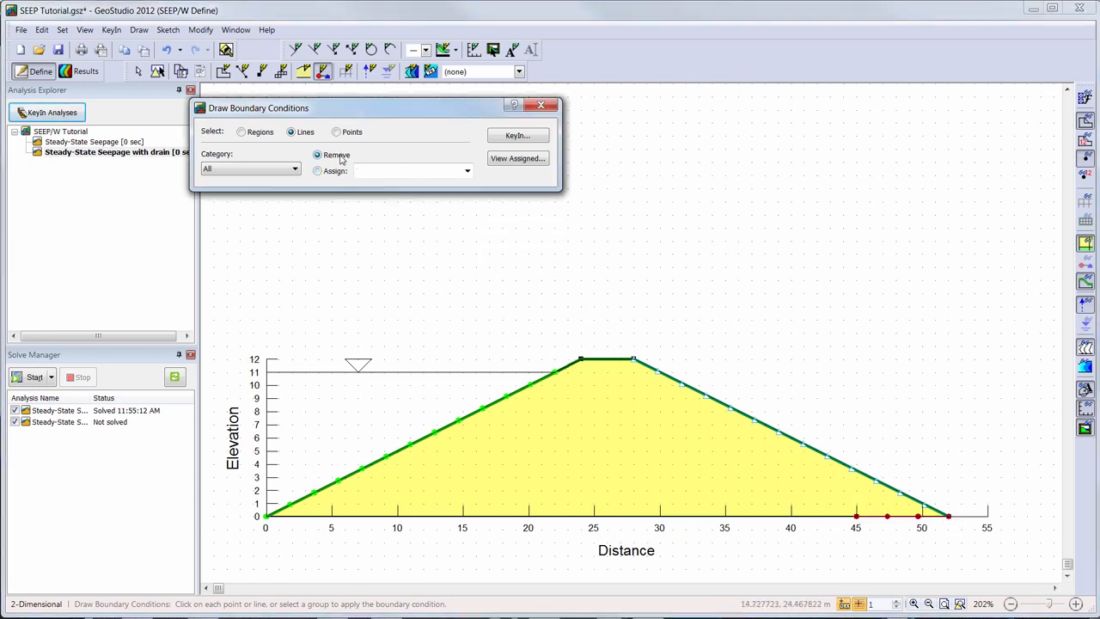
left_click(709, 401)
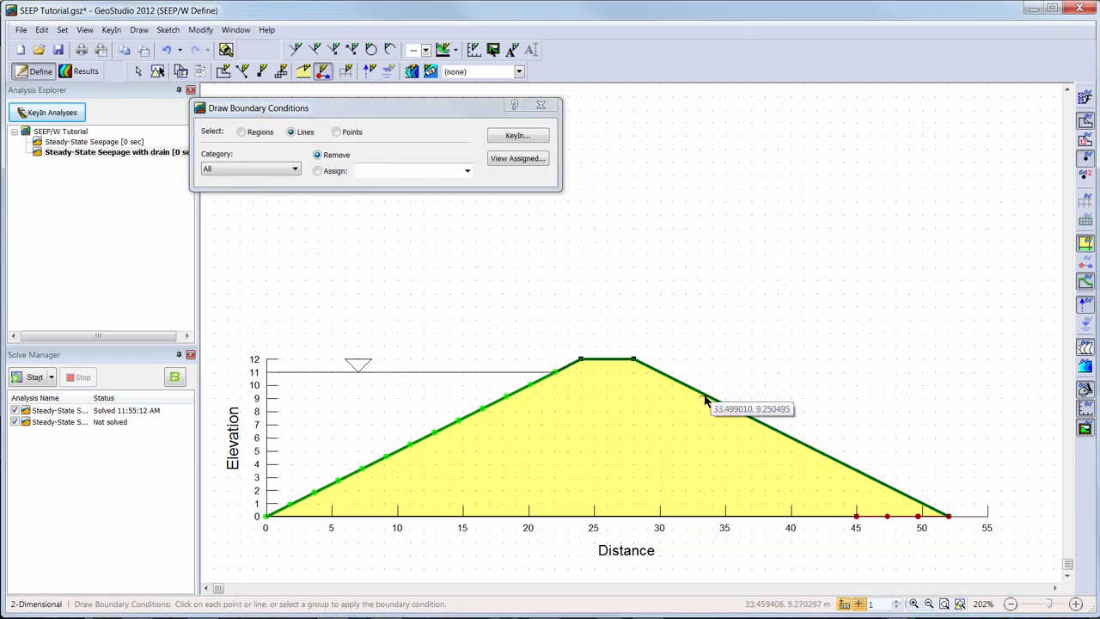
left_click(540, 107)
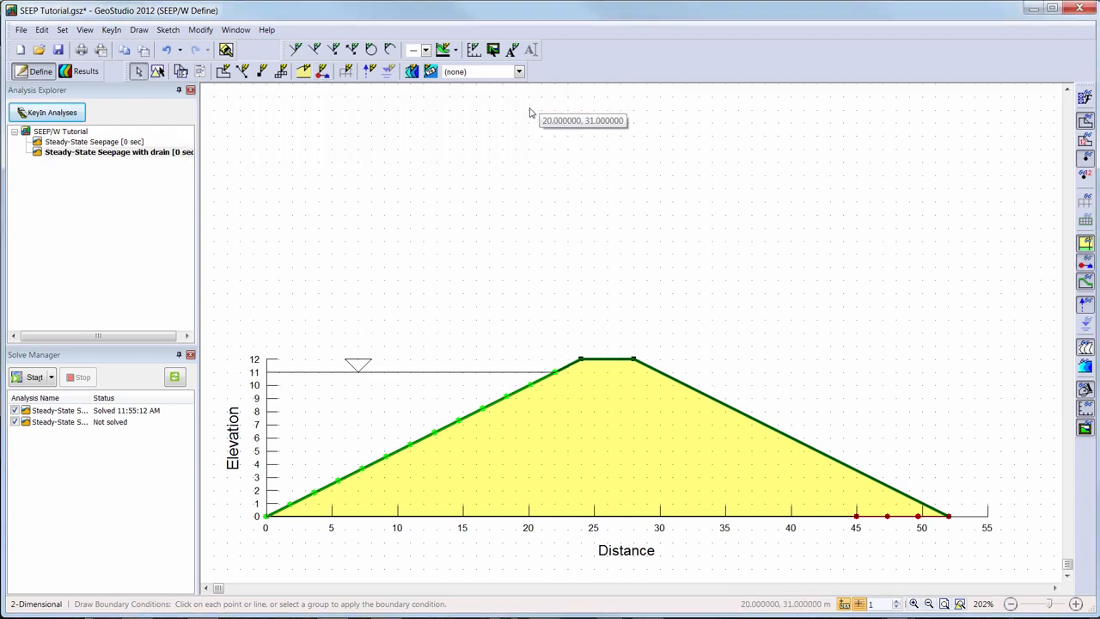
- Refine the mesh along the drain line by setting its edge length to 0.5 m
left_click(347, 74)
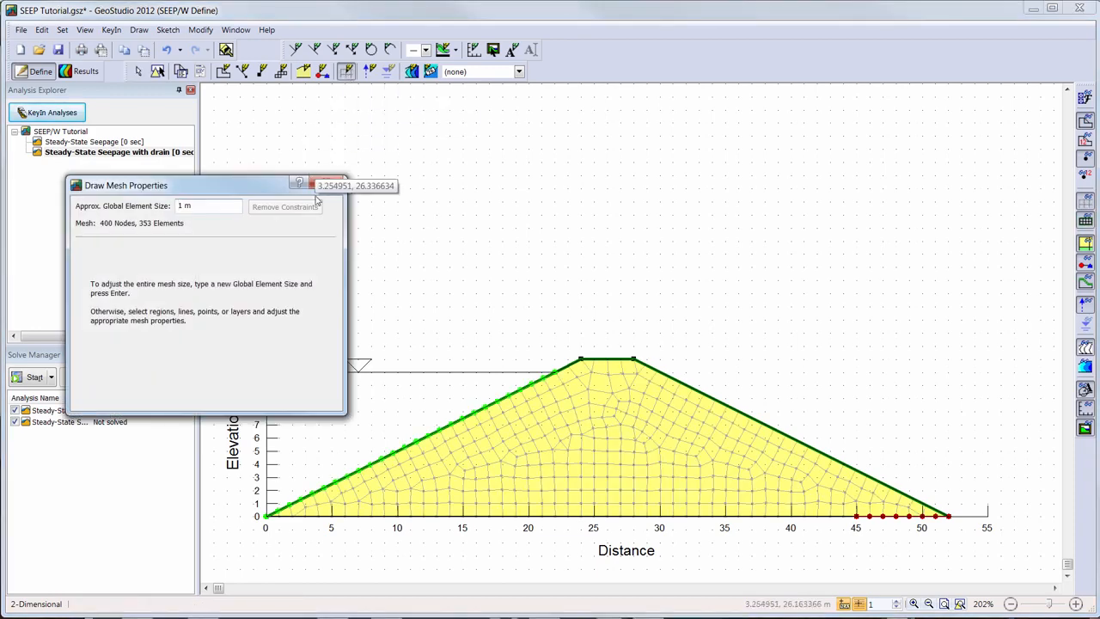
left_click(890, 519)
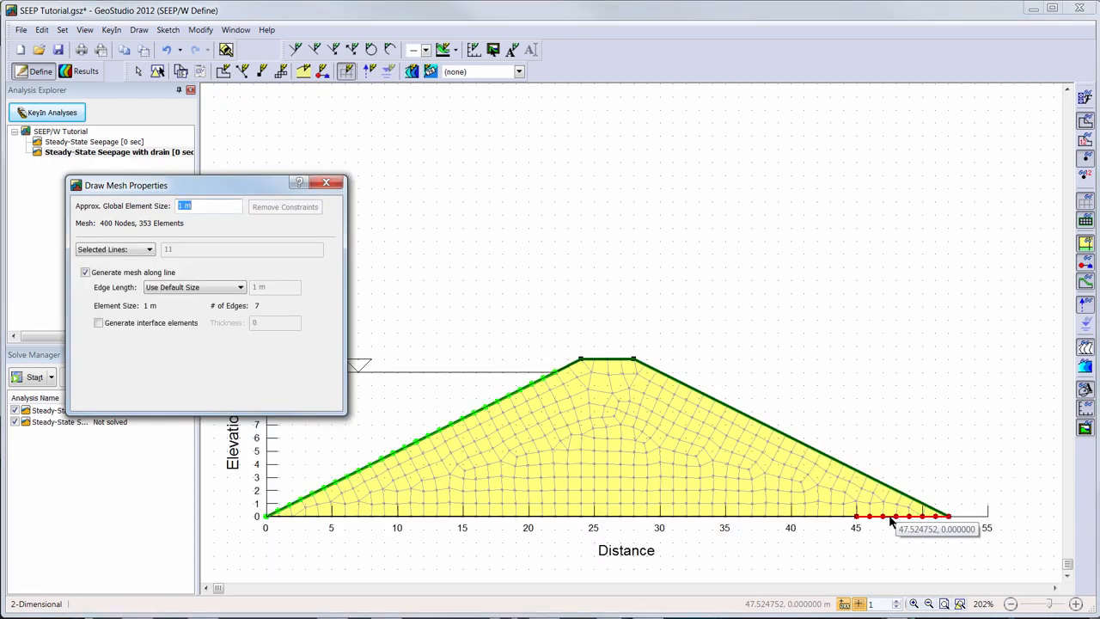
left_click(240, 289)
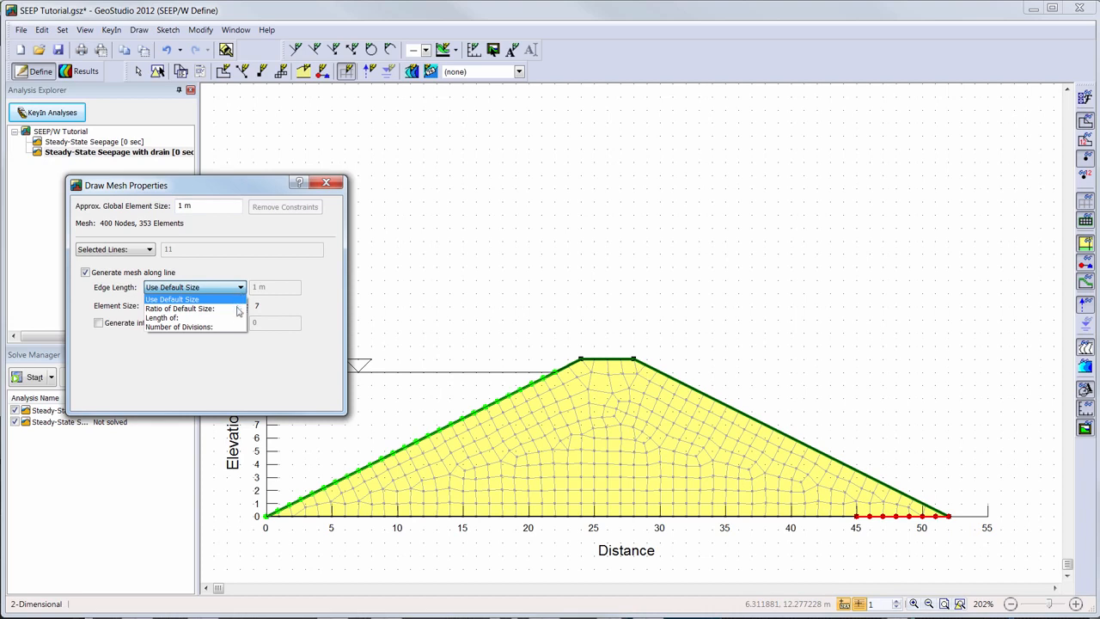
left_click(238, 318)
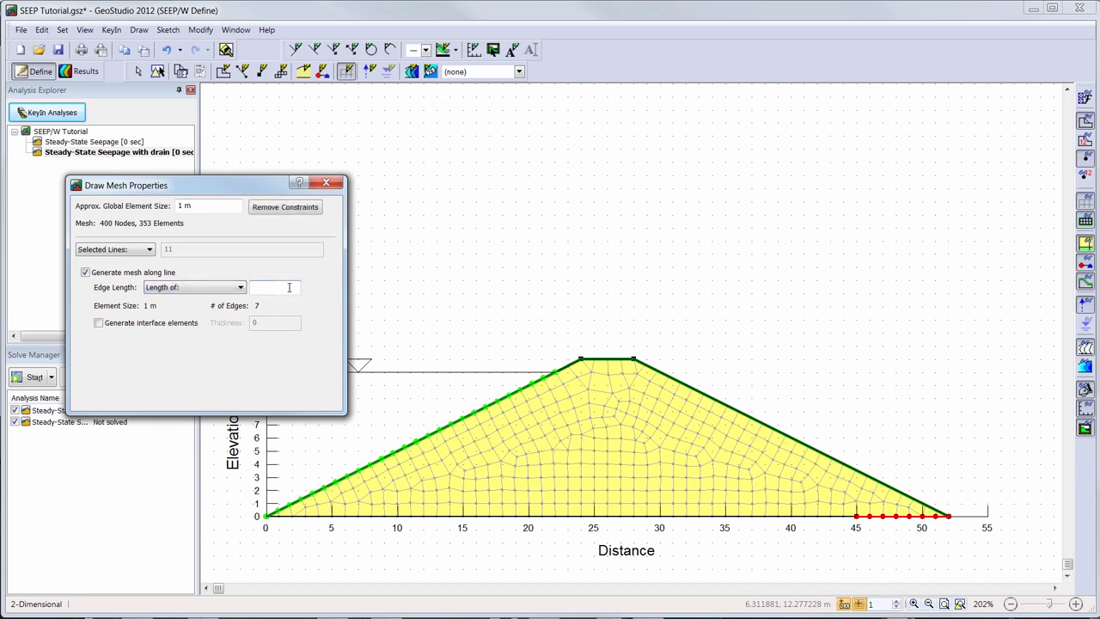
type("0.5")
key("Return")
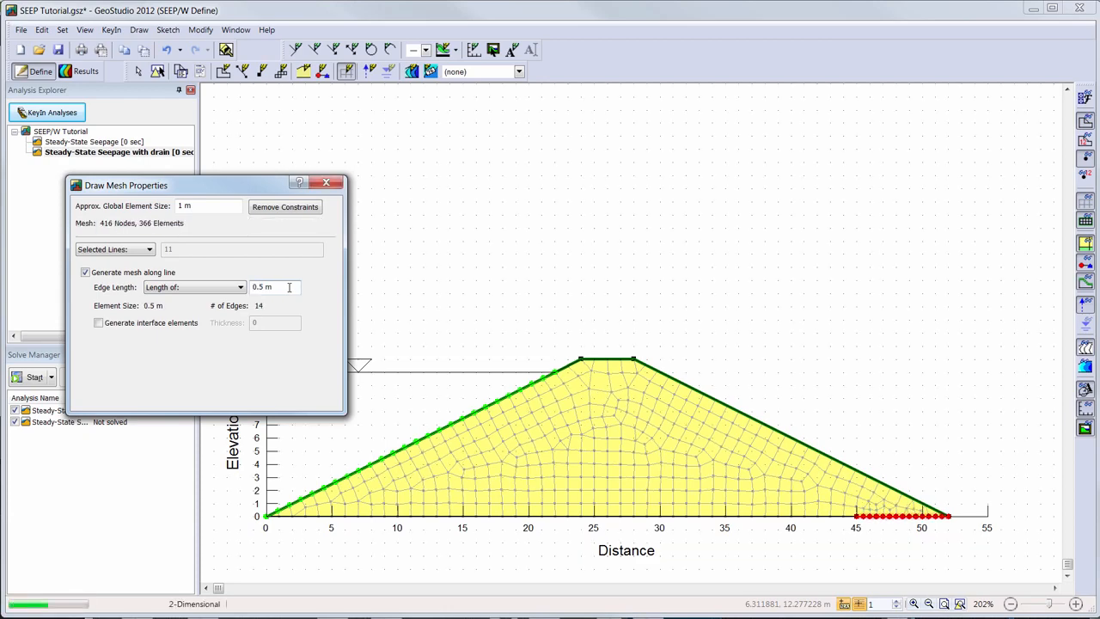
left_click(332, 182)
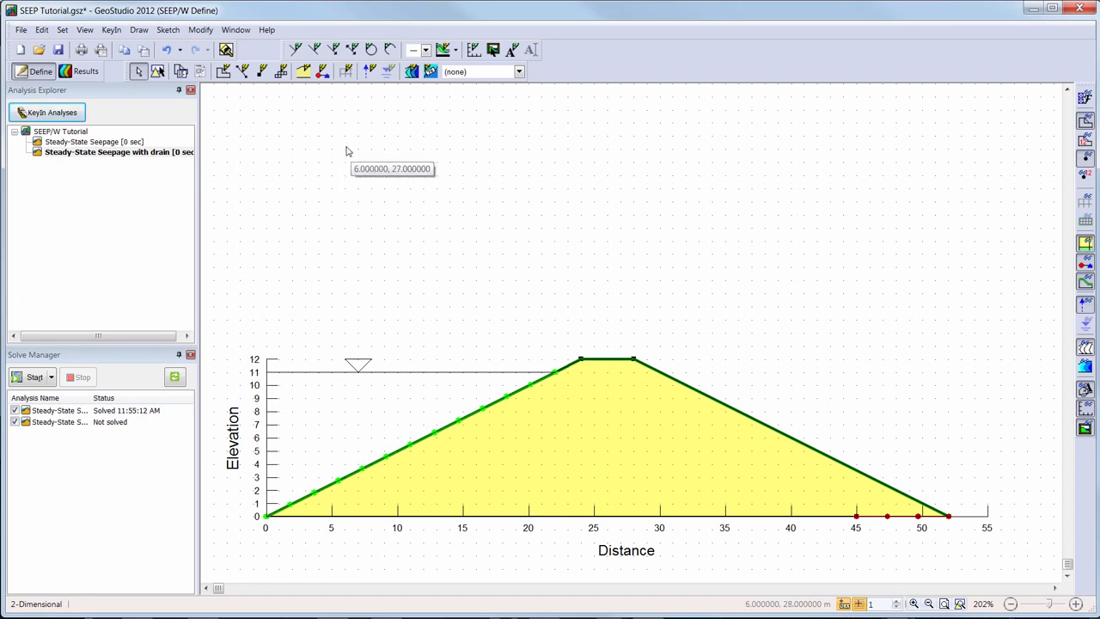
- Draw flux section 1 vertically through the crest at x = 26 m, from y = 13 m down to y = -1 m
left_click(370, 74)
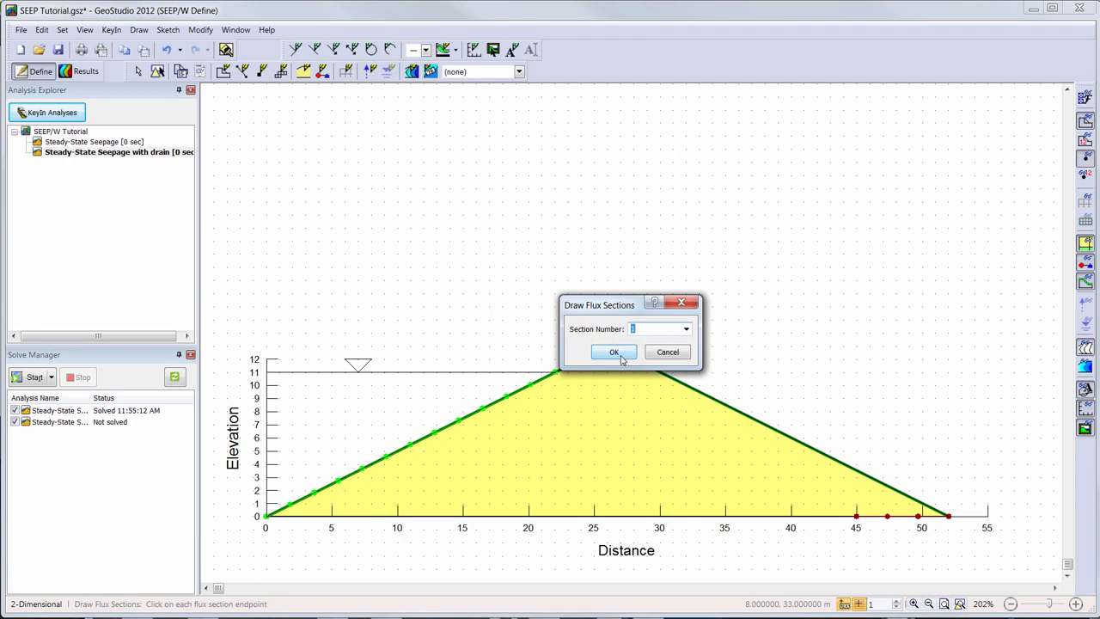
left_click(616, 350)
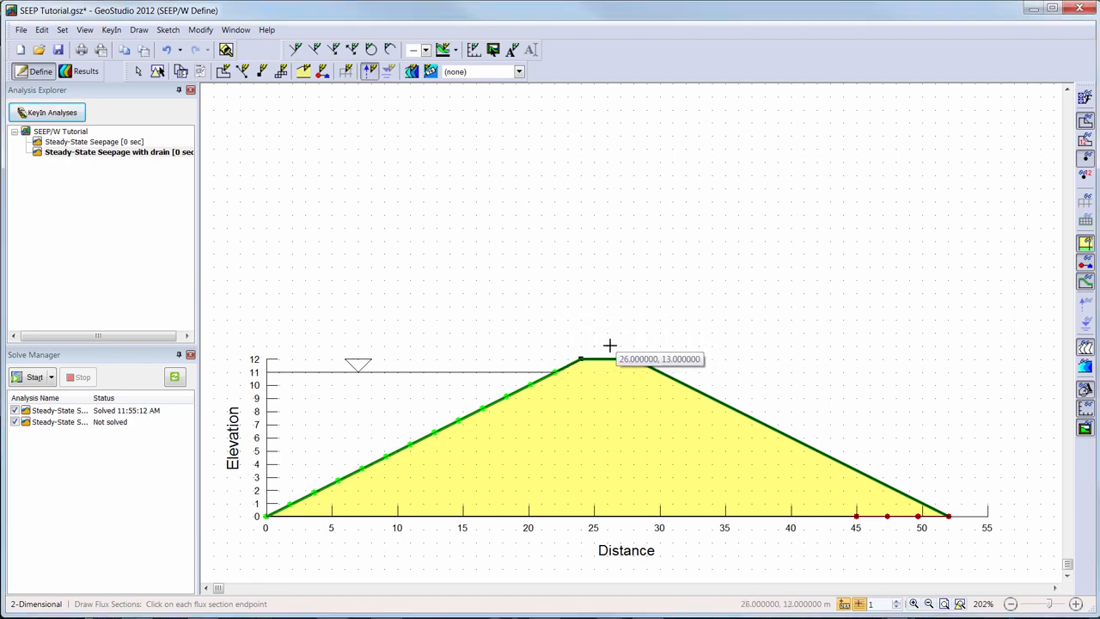
left_click(607, 347)
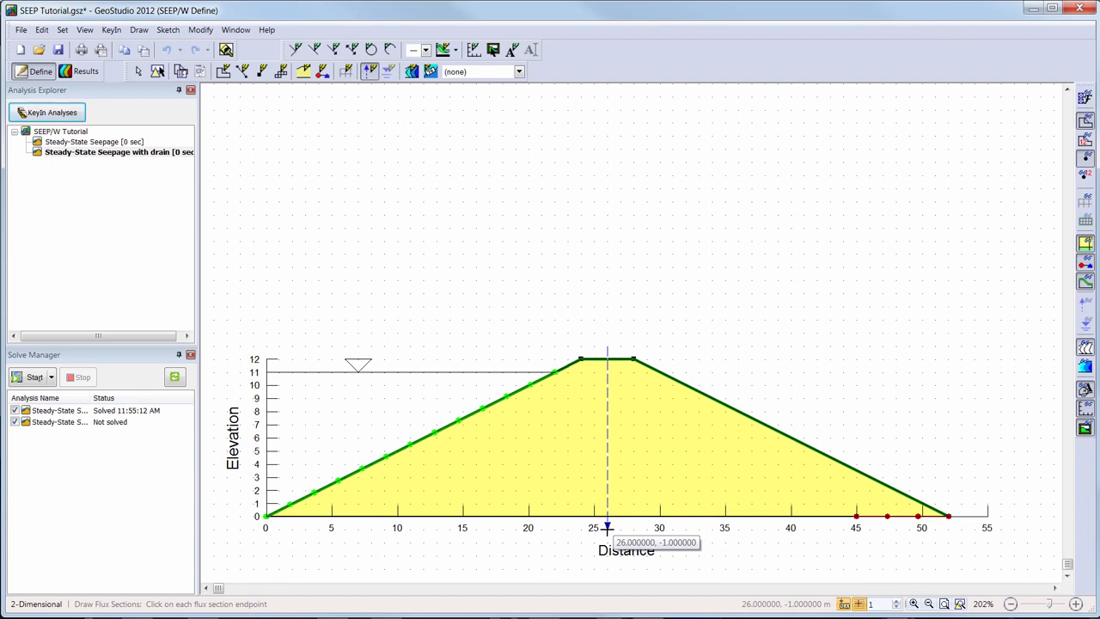
left_click(606, 527)
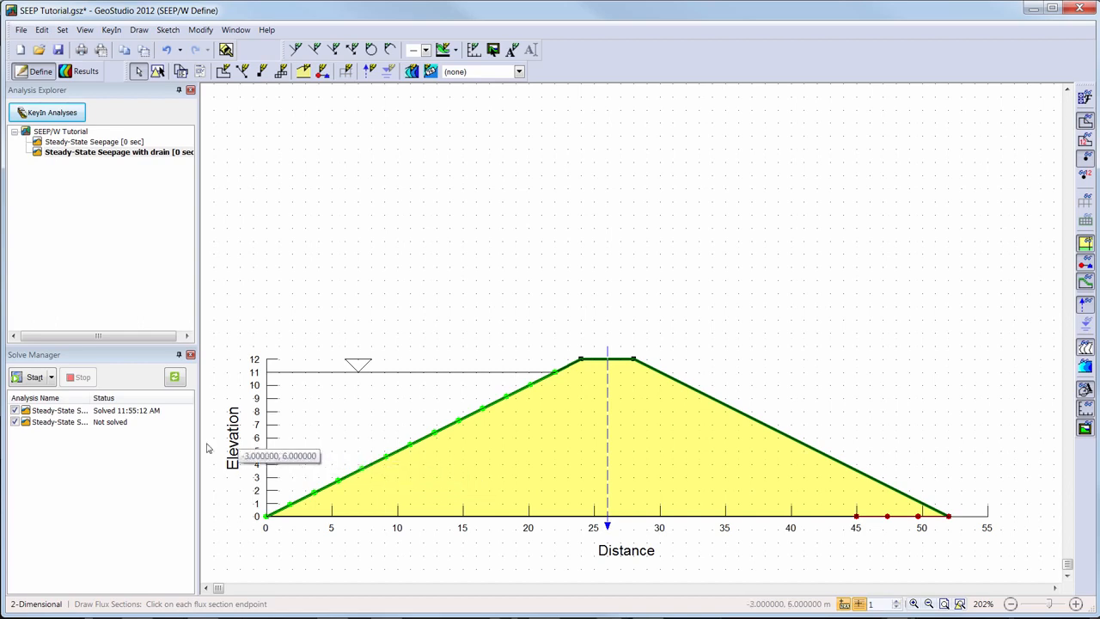
- Solve only the Steady-State Seepage with drain analysis and label the flux section in its results
left_click(13, 411)
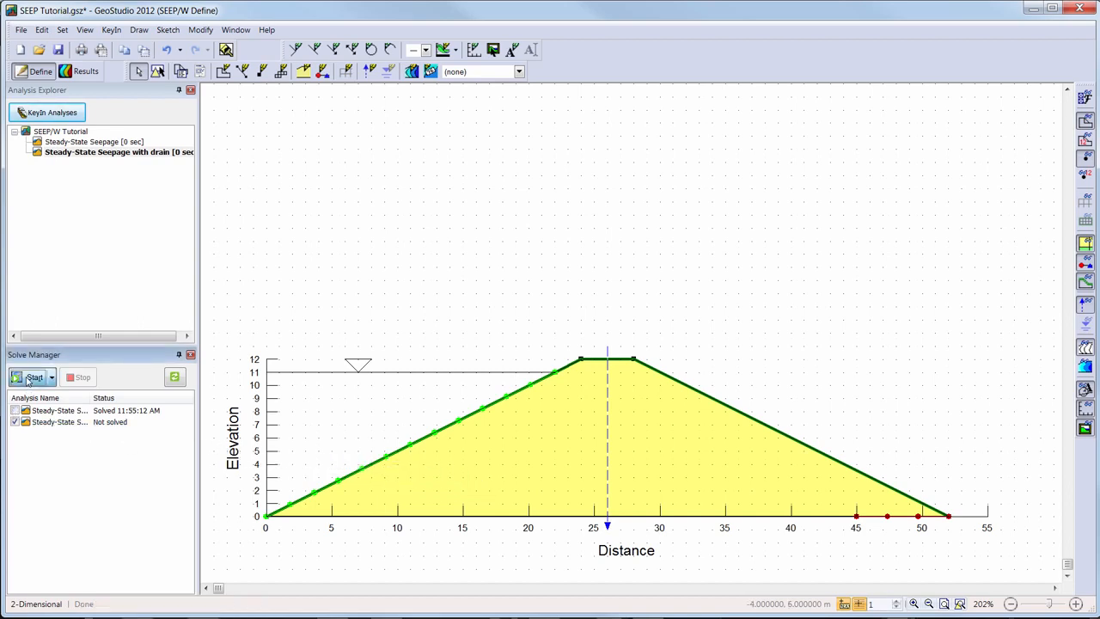
left_click(33, 378)
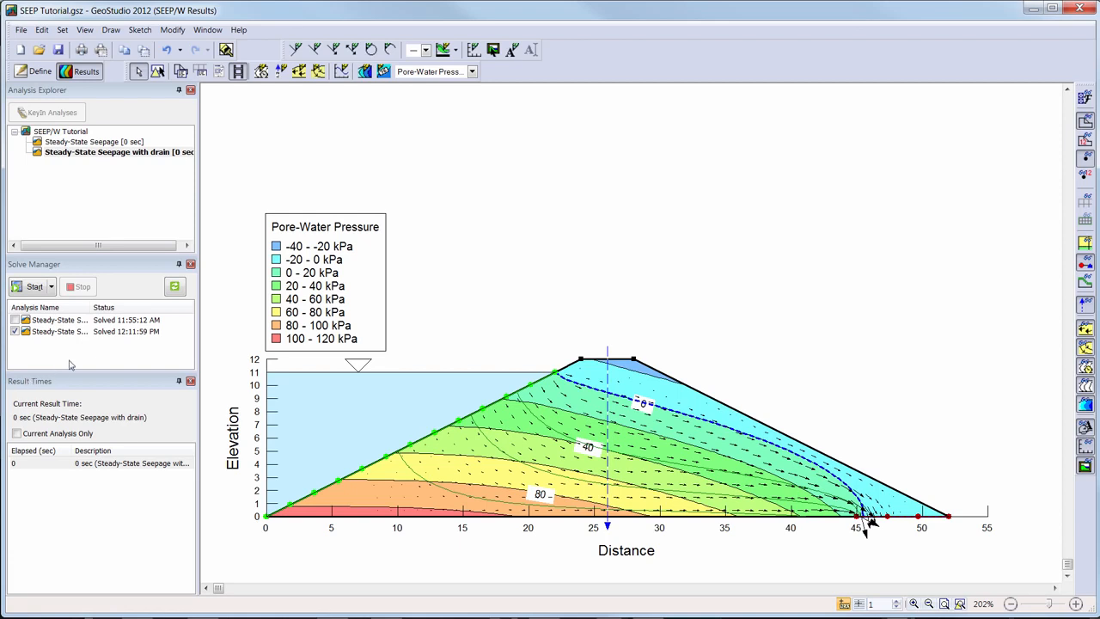
left_click(280, 71)
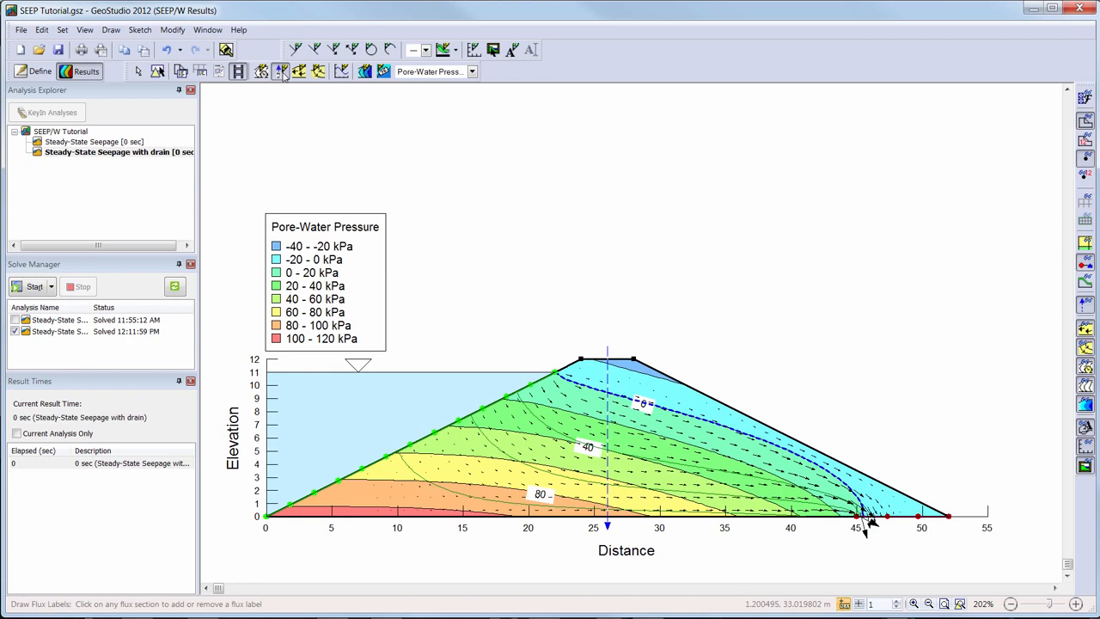
left_click(609, 419)
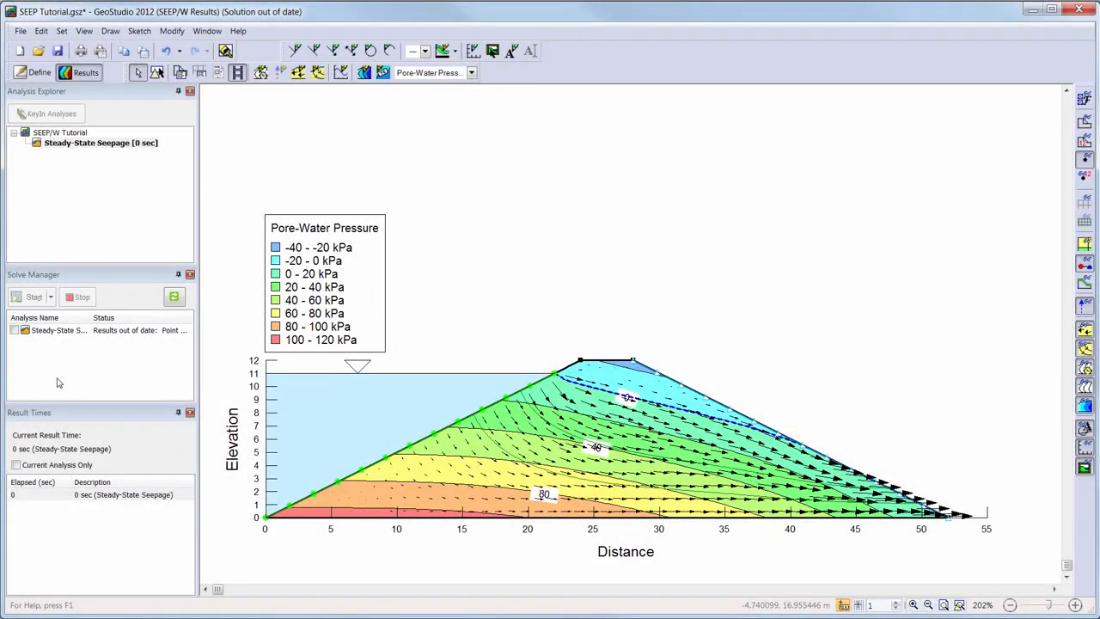
- Open the help topic for Draw Materials from the model definition and go to the GeoStudio Help home page
left_click(32, 72)
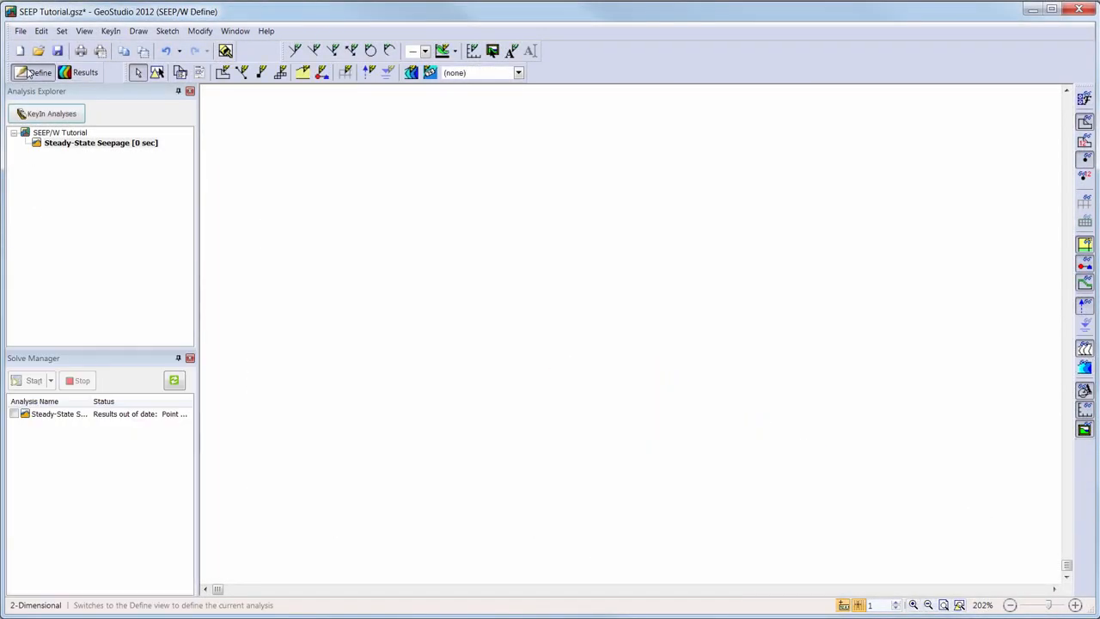
left_click(302, 72)
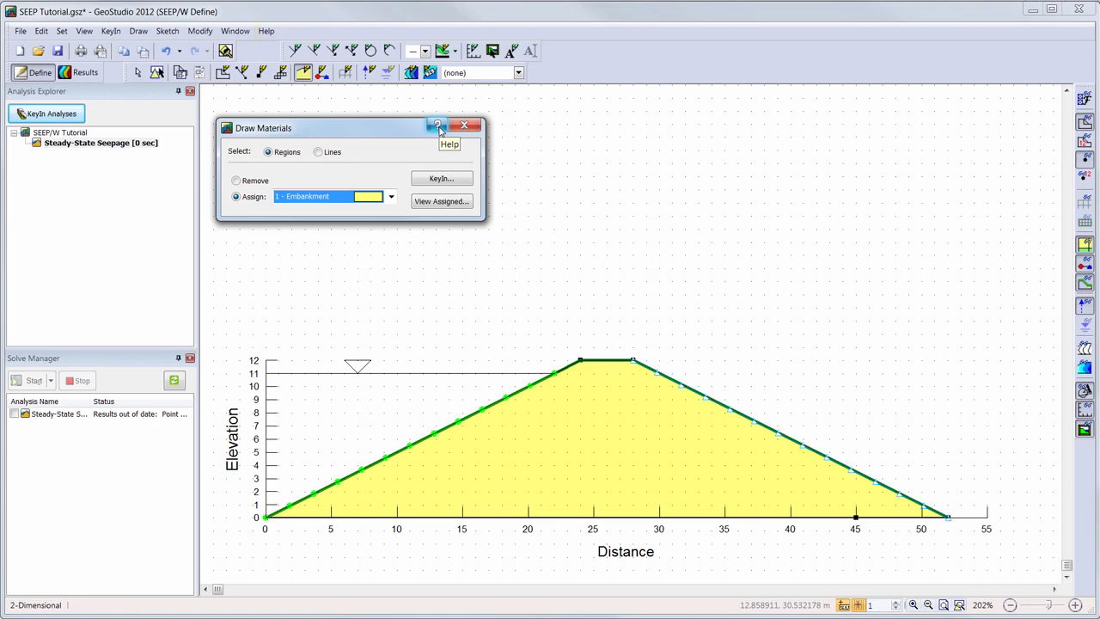
left_click(438, 126)
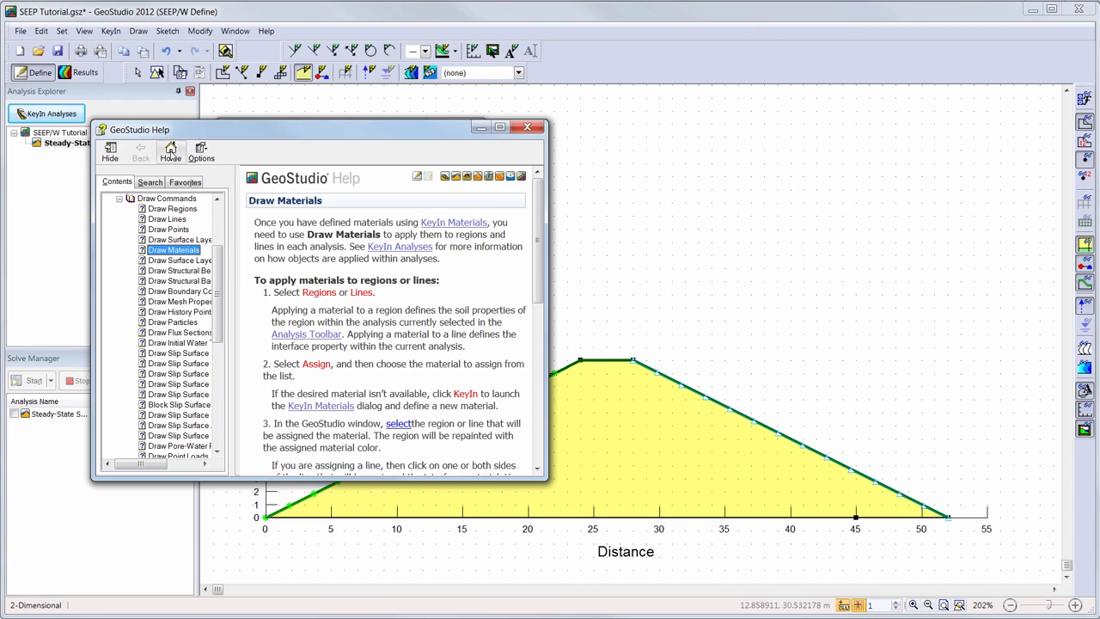
left_click(171, 153)
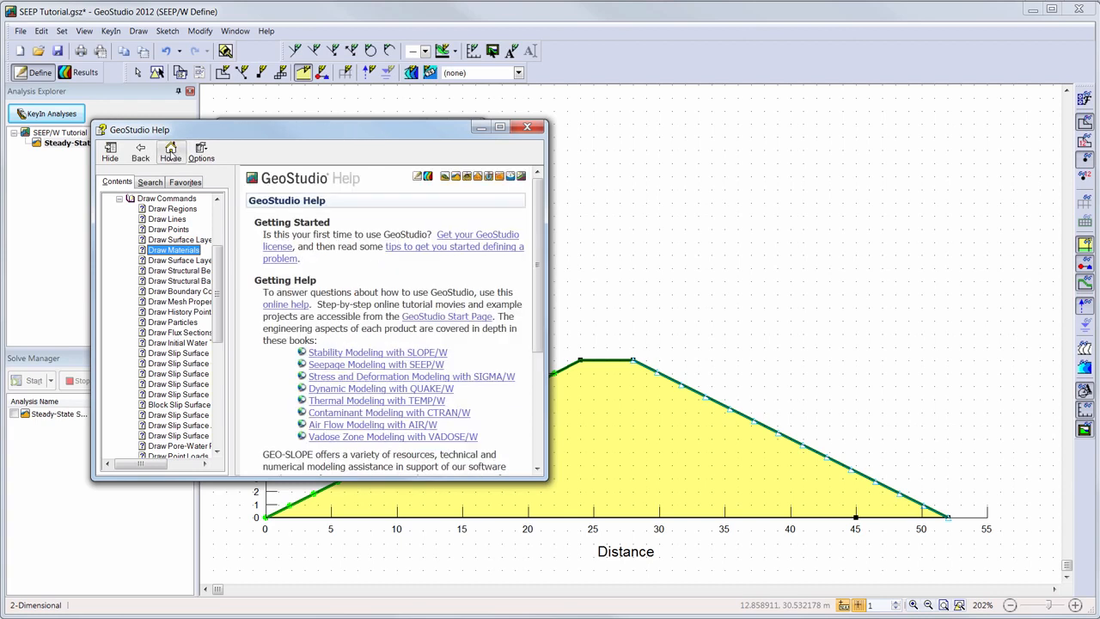